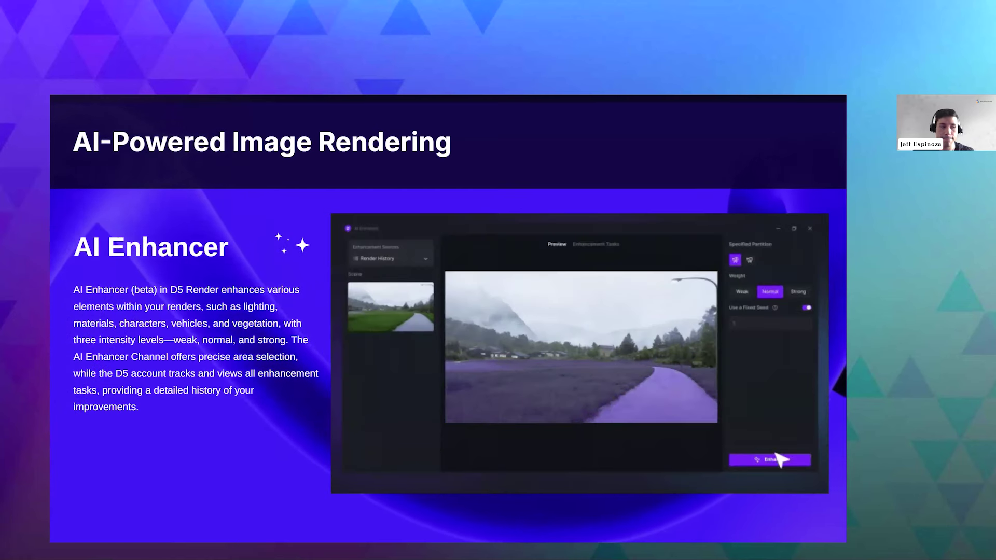
Step: Exit the presentation slideshow at the "Let's demonstrate" slide and switch to the Art Center project in D5 Render
{"action": "key", "text": "Right"}
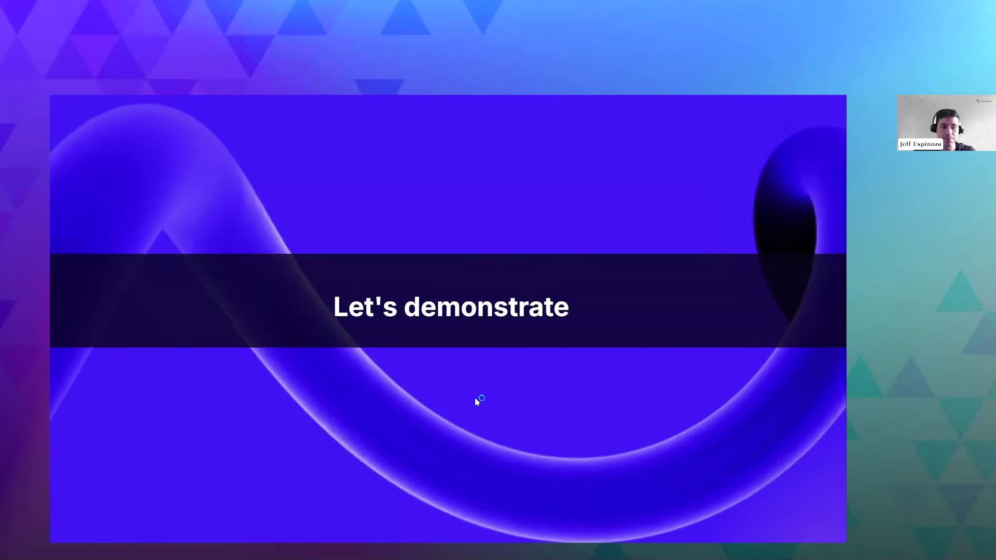
{"action": "key", "text": "Right"}
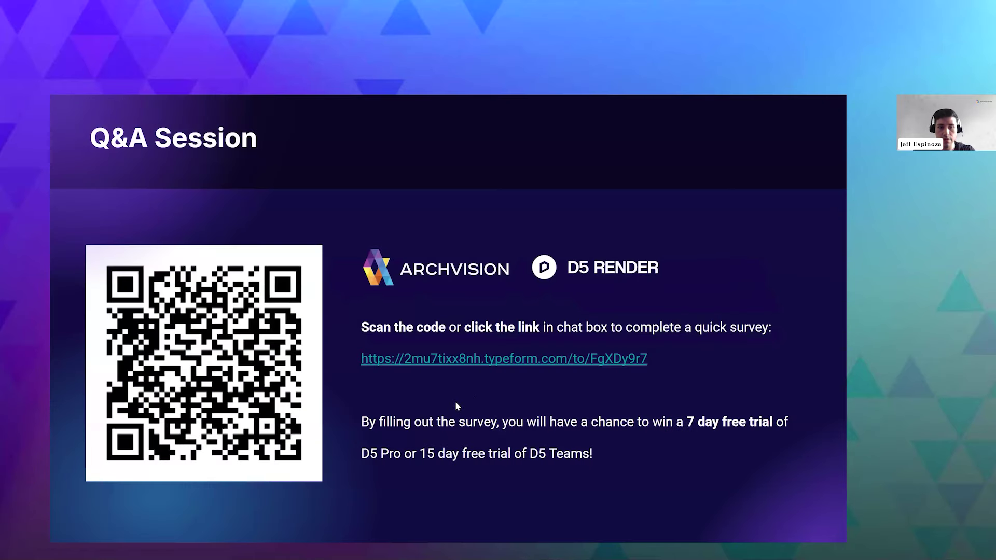
{"action": "key", "text": "Left"}
{"action": "key", "text": "Escape"}
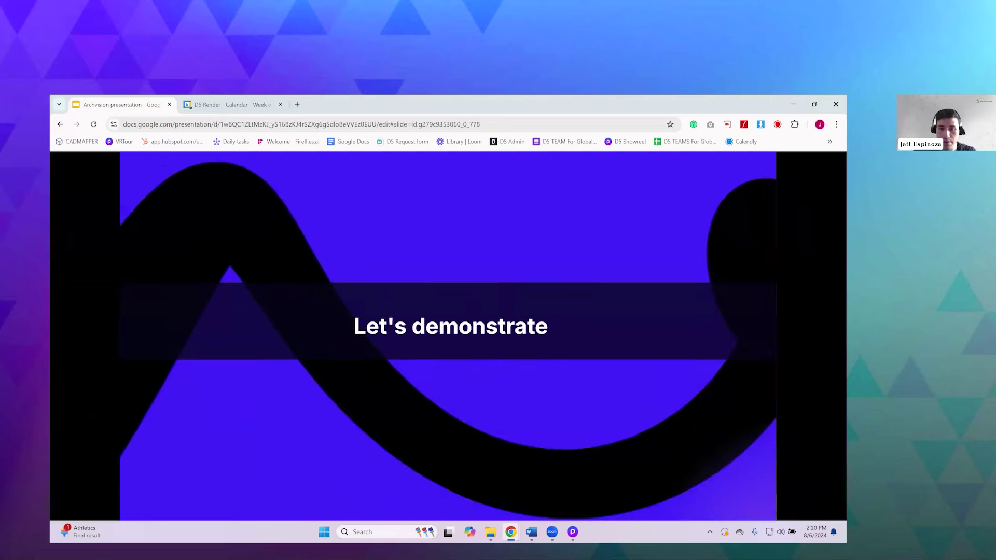
{"action": "mouse_move", "coordinate": [573, 532]}
{"action": "left_click", "coordinate": [573, 499]}
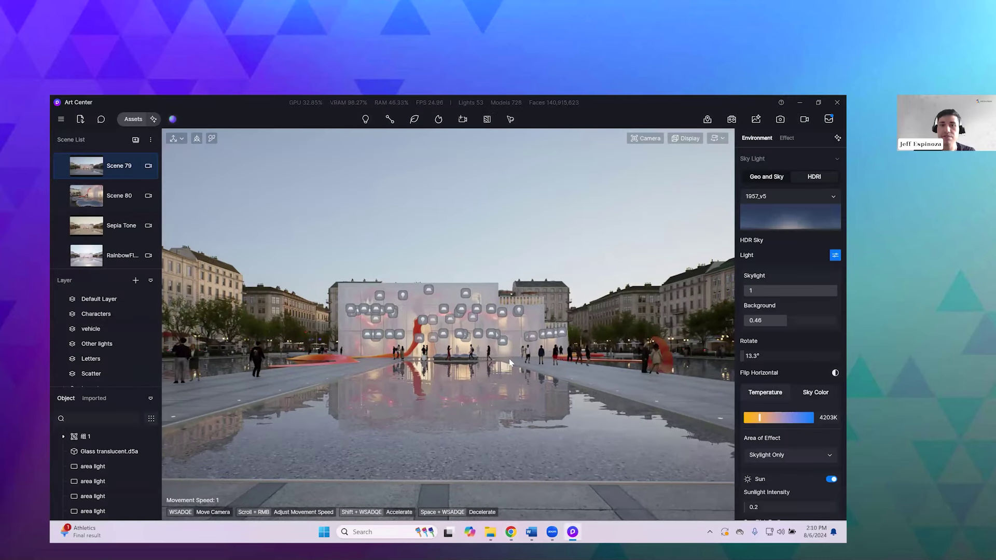
Step: Hide the light icons in the viewport through the display options
{"action": "left_click", "coordinate": [686, 138]}
{"action": "left_click", "coordinate": [657, 168]}
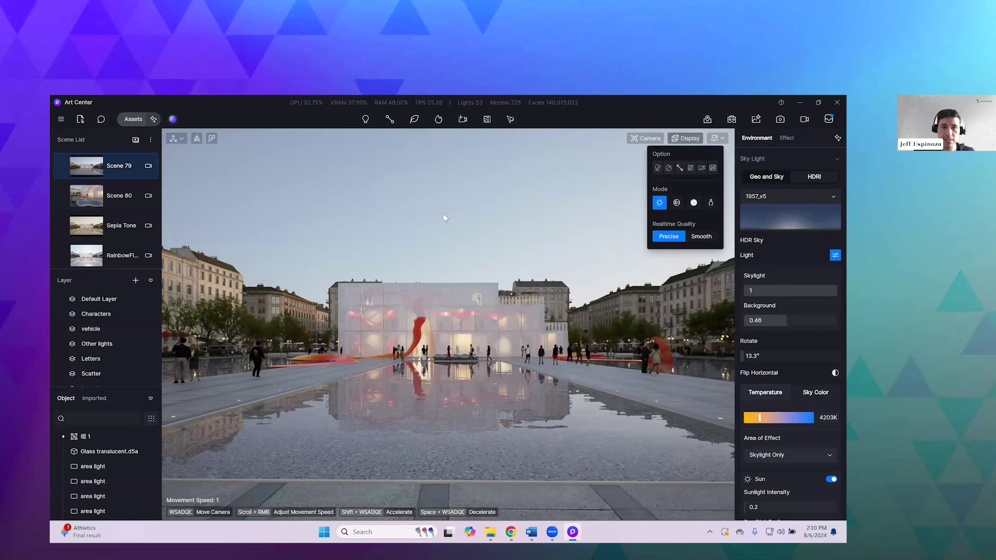
{"action": "left_click", "coordinate": [440, 201]}
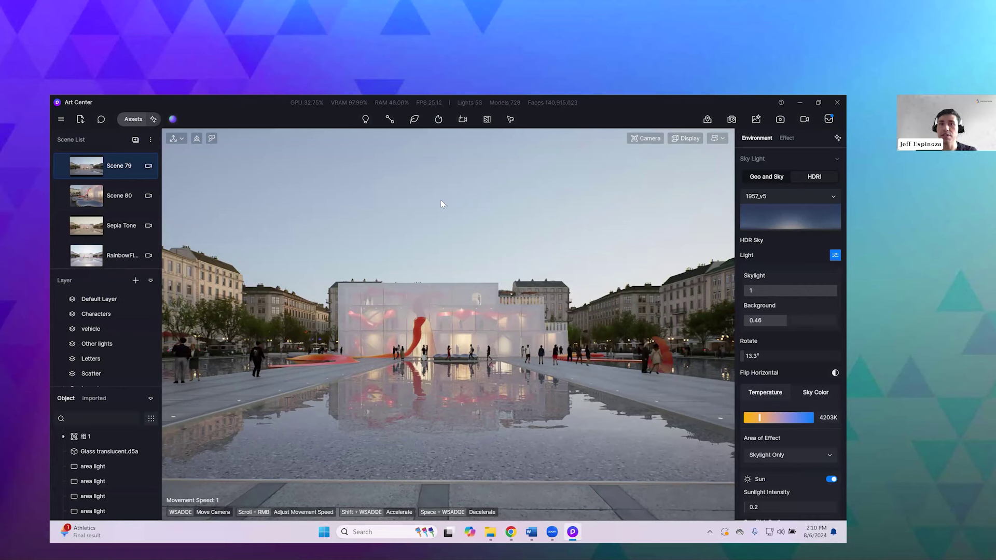
Step: Start AI Atmosphere Match and load the dusk building picture, the first image in the AIModels folder, as its reference
{"action": "left_click", "coordinate": [833, 138]}
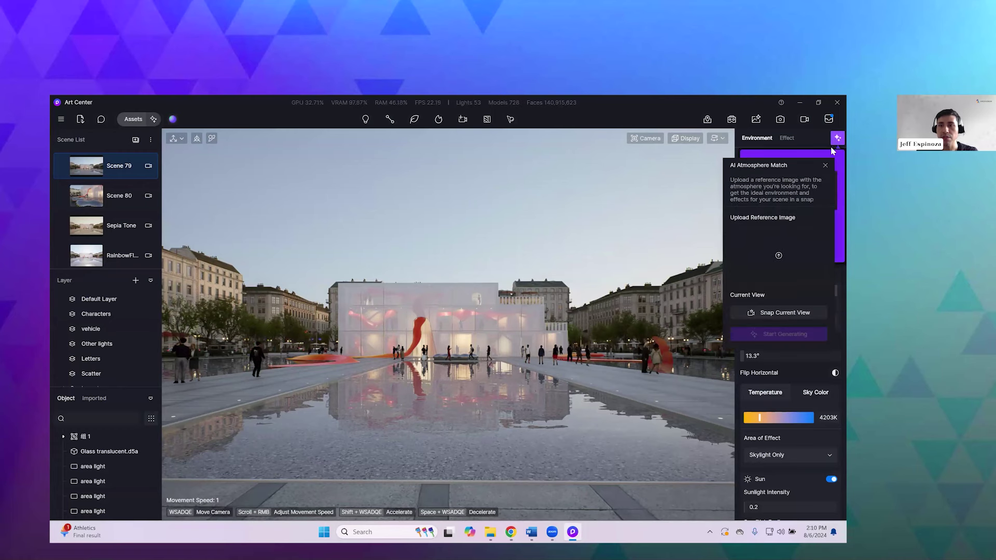
{"action": "left_click", "coordinate": [778, 257]}
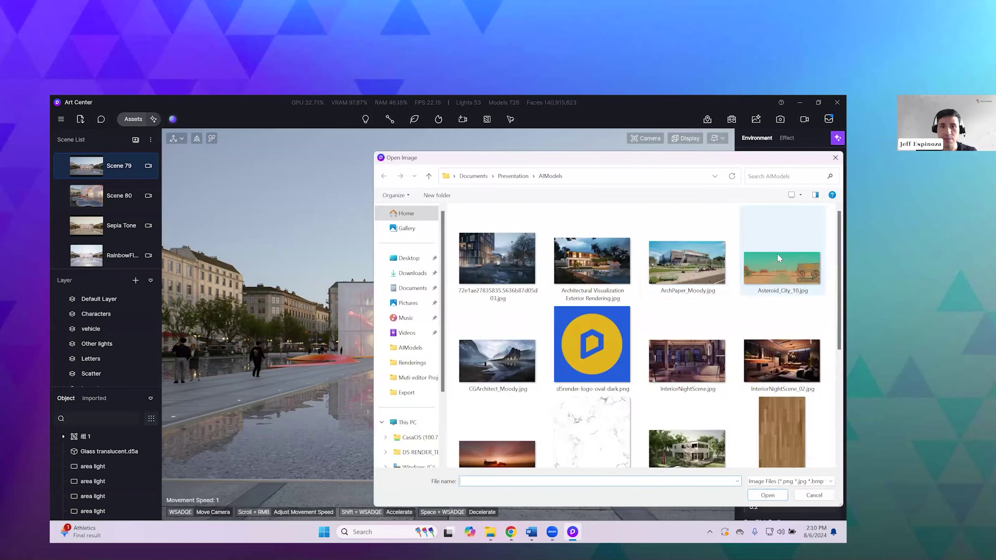
{"action": "left_click", "coordinate": [520, 268]}
{"action": "double_click", "coordinate": [521, 268]}
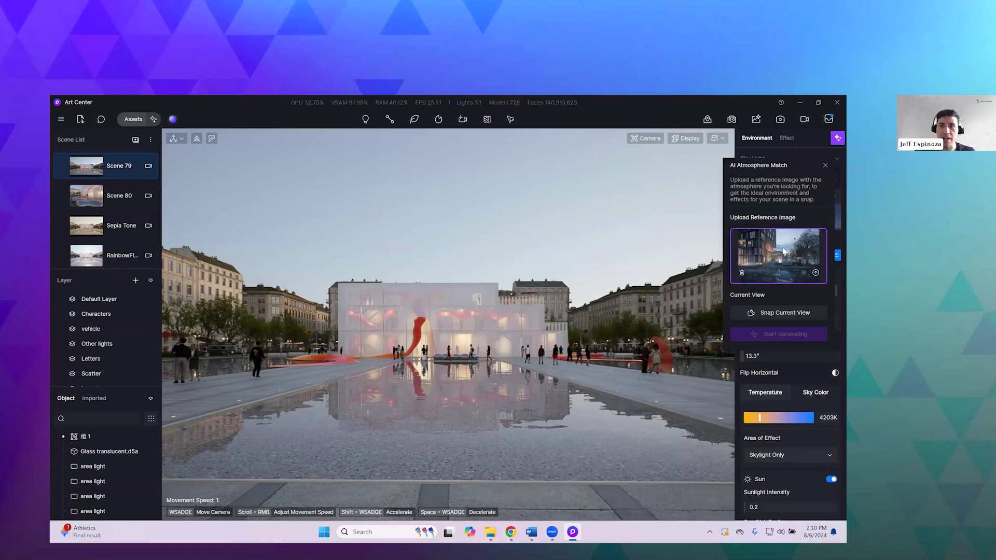
Step: Snap the current view, generate the matched atmosphere from the reference image, and apply it to the scene
{"action": "left_click", "coordinate": [781, 313]}
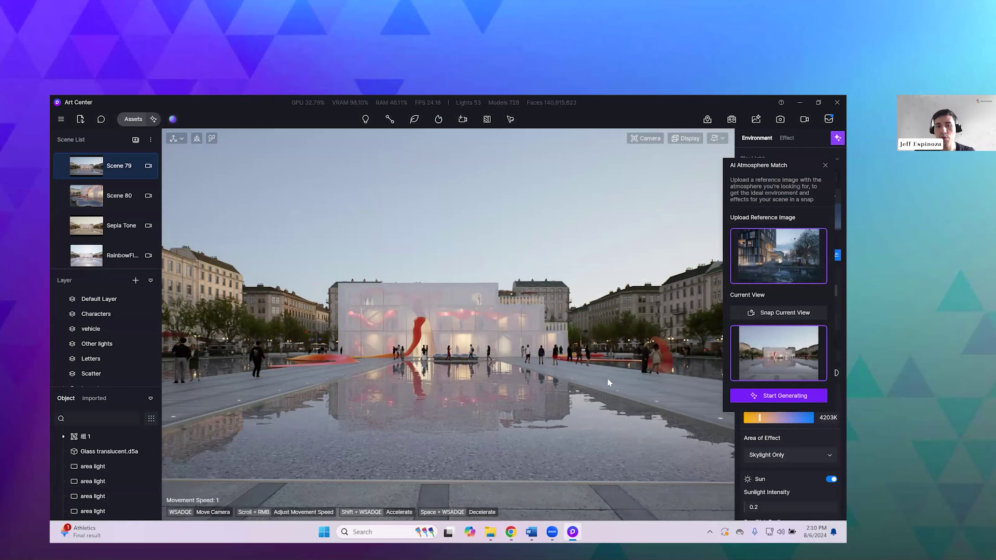
{"action": "left_click", "coordinate": [799, 396]}
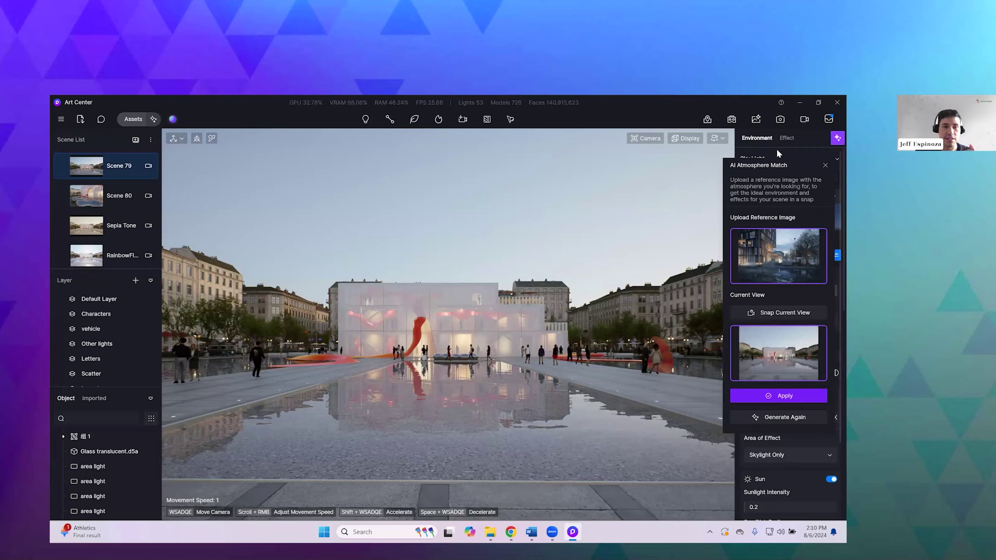
{"action": "left_click", "coordinate": [767, 398]}
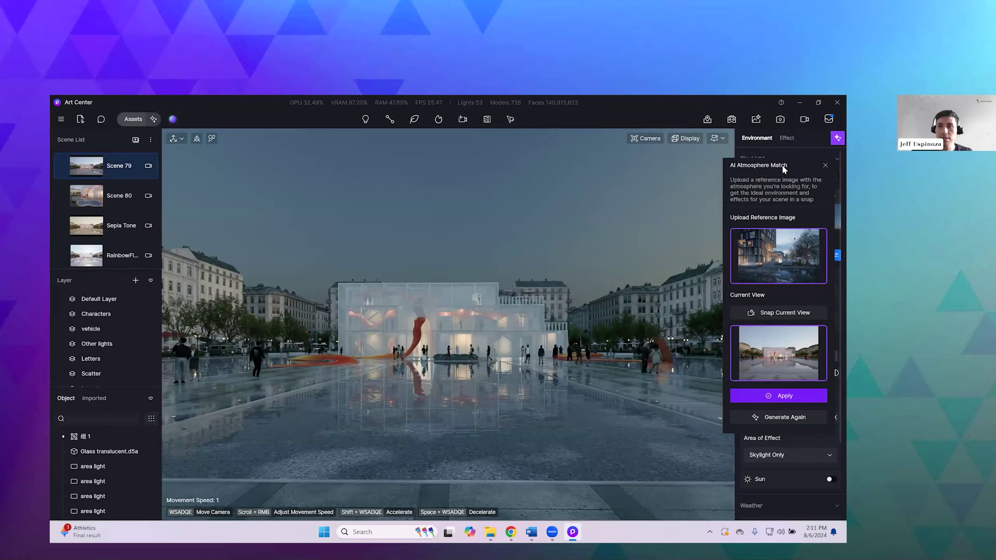
{"action": "left_click", "coordinate": [825, 167]}
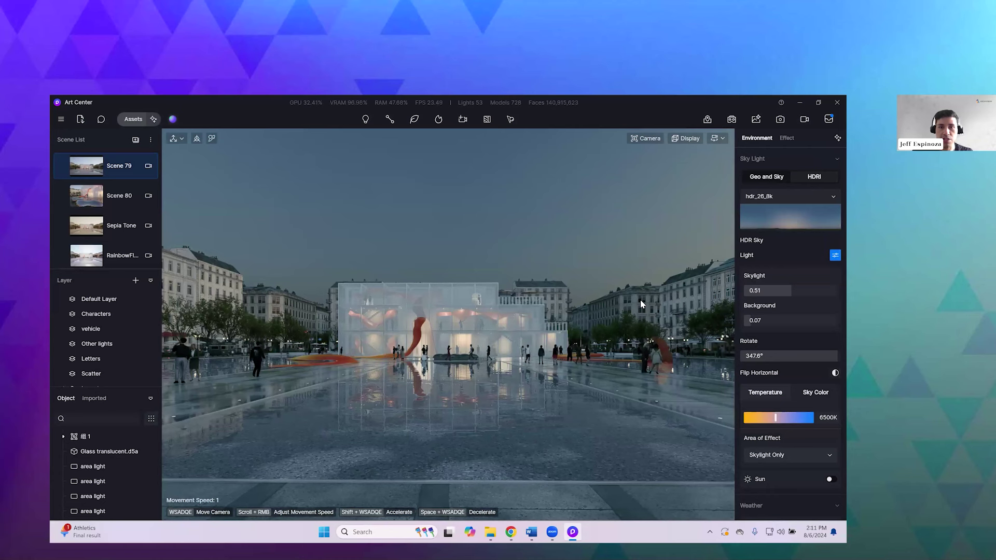
Step: Set the white balance to 5096, LUT intensity to 0.61 and exposure to -0.22, and save the view as a new scene
{"action": "left_click", "coordinate": [785, 139]}
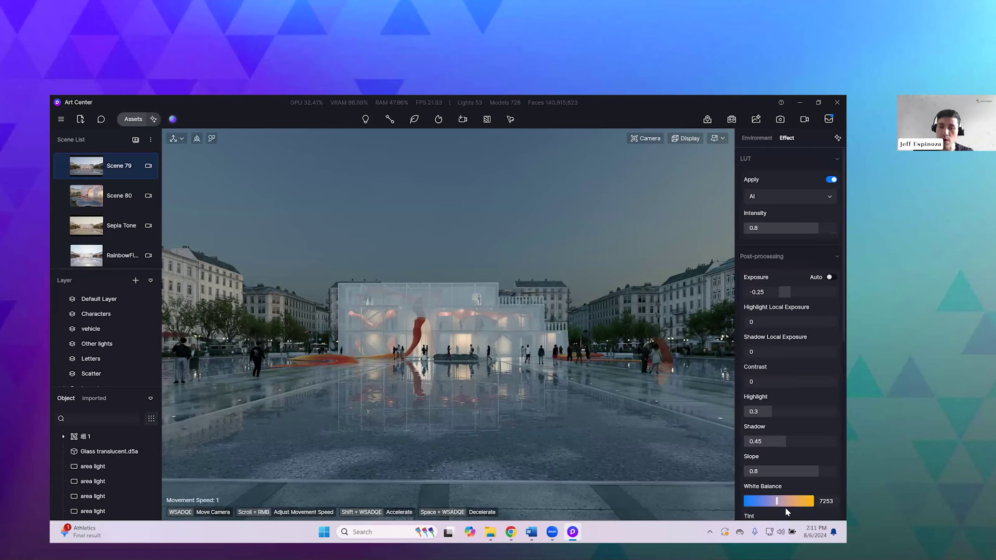
{"action": "left_click_drag", "start_coordinate": [775, 500], "coordinate": [760, 501]}
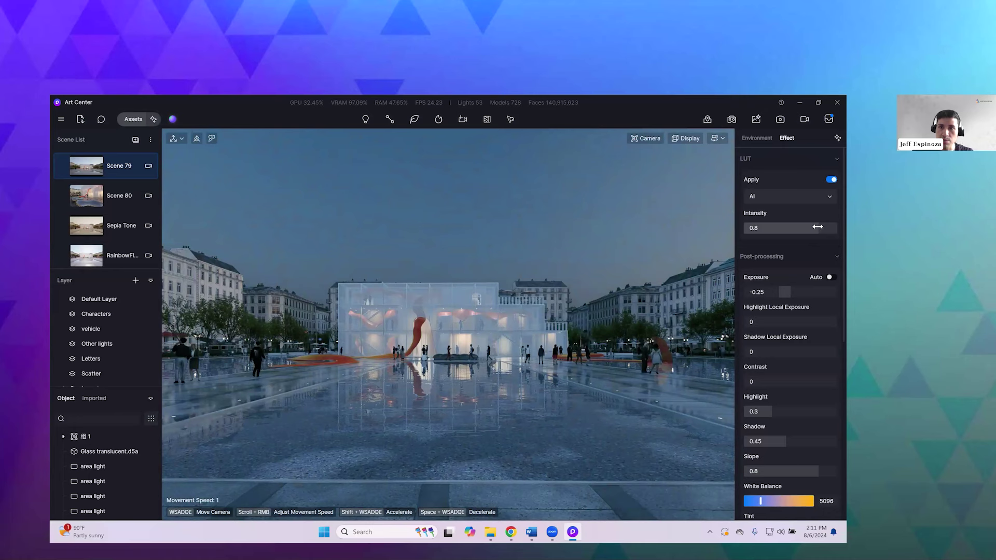
{"action": "left_click_drag", "start_coordinate": [826, 226], "coordinate": [800, 222]}
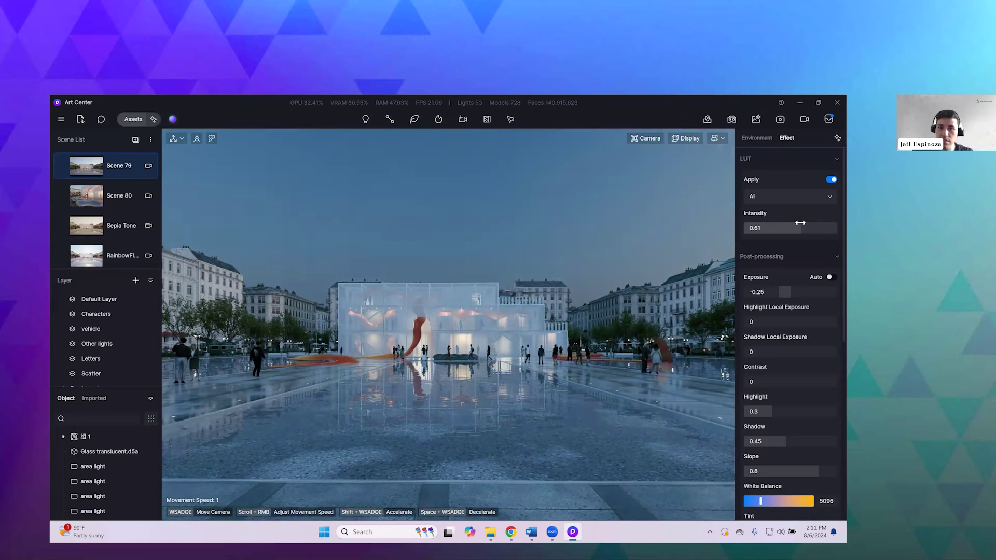
{"action": "left_click_drag", "start_coordinate": [789, 292], "coordinate": [775, 291]}
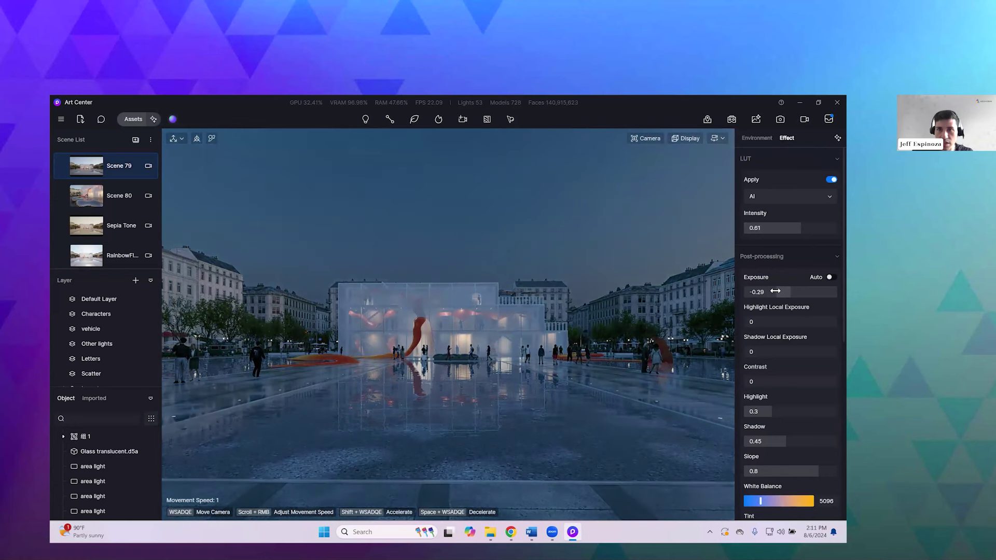
{"action": "left_click_drag", "start_coordinate": [779, 291], "coordinate": [780, 291]}
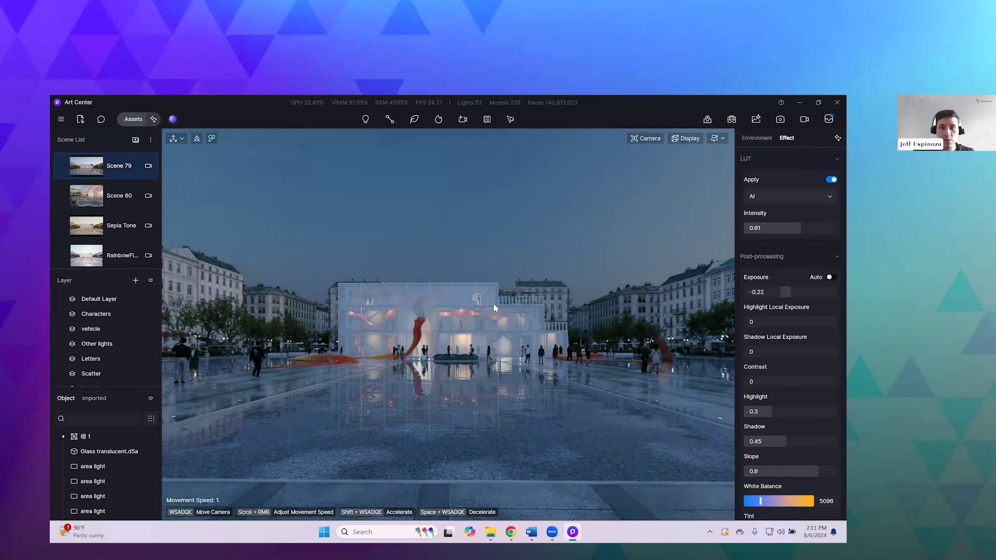
{"action": "left_click", "coordinate": [137, 141]}
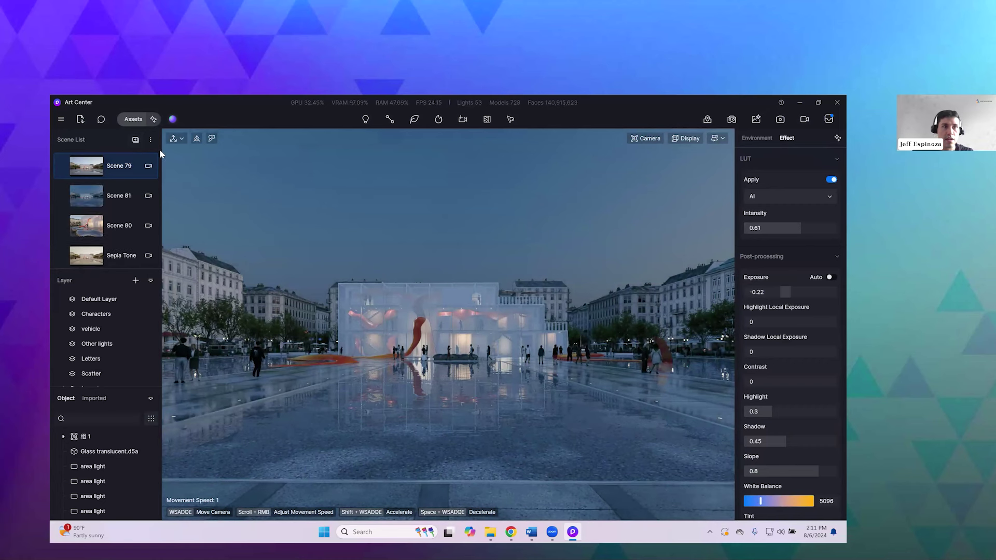
Step: View the form for saving Scene 81 as a team-space preset and dismiss it without saving
{"action": "right_click", "coordinate": [120, 202]}
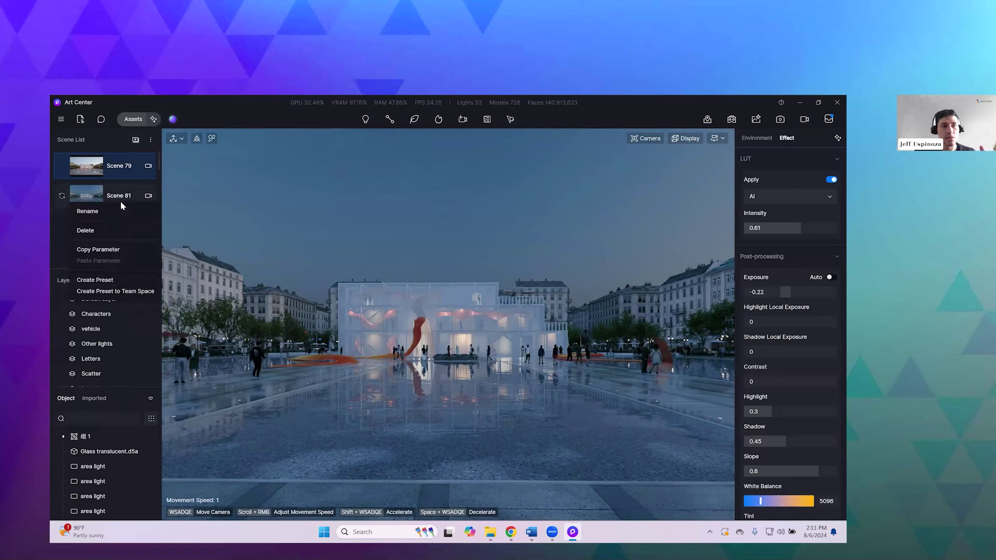
{"action": "left_click", "coordinate": [131, 294]}
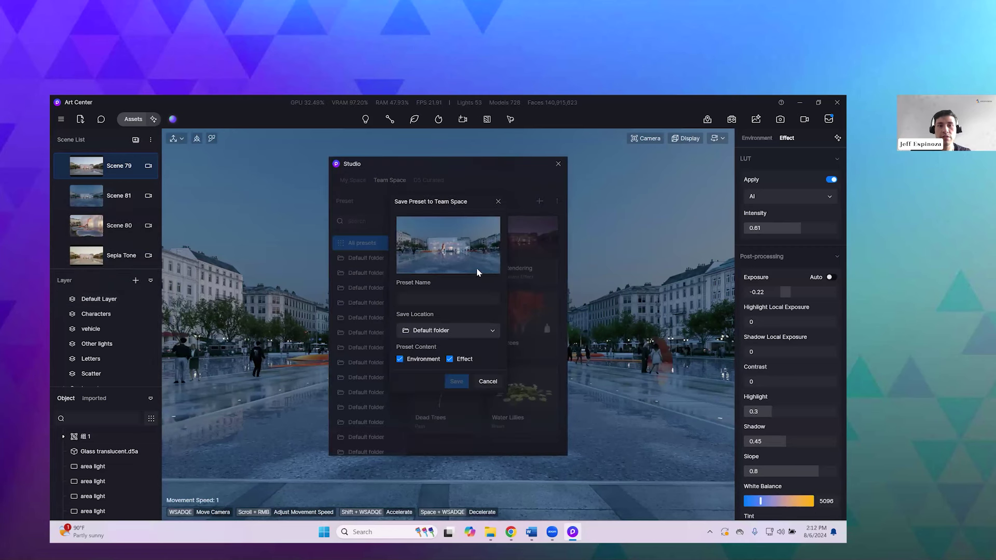
{"action": "left_click", "coordinate": [496, 203]}
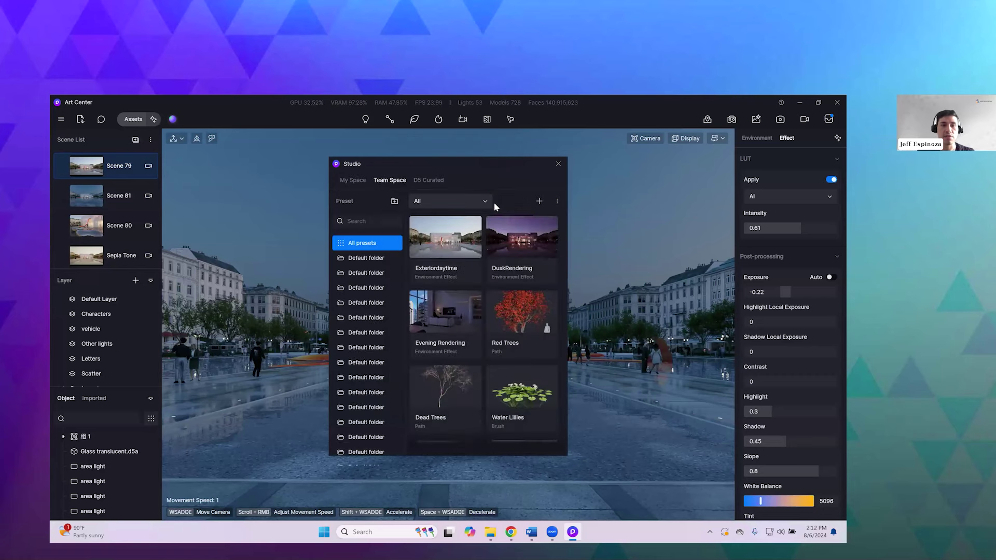
Step: Try the Exteriordaytime, DuskRendering and ToonEffect team presets on the view, and return to Scene 79
{"action": "left_click_drag", "start_coordinate": [386, 162], "coordinate": [108, 146]}
{"action": "left_click", "coordinate": [173, 222]}
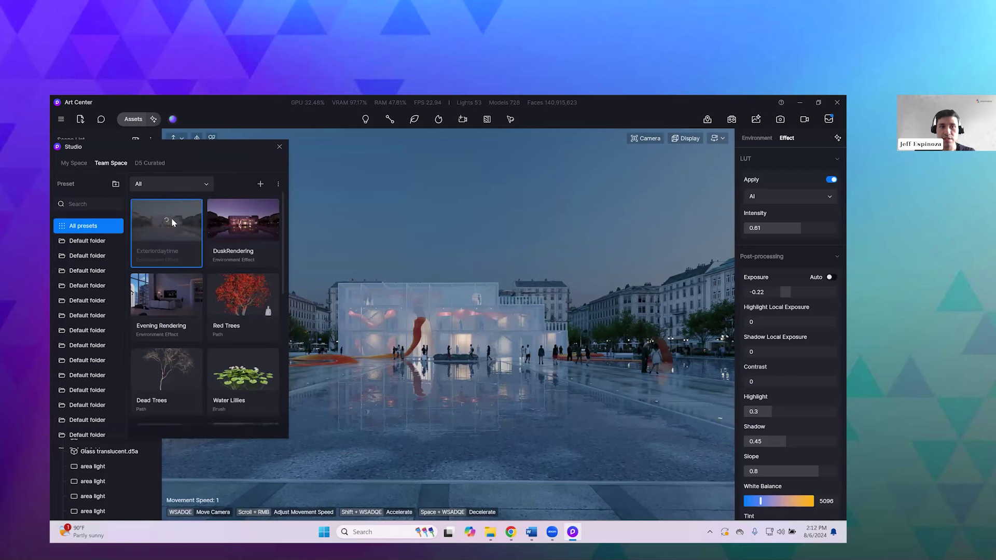
{"action": "left_click", "coordinate": [242, 216]}
{"action": "left_click_drag", "start_coordinate": [283, 216], "coordinate": [269, 348]}
{"action": "left_click", "coordinate": [168, 347]}
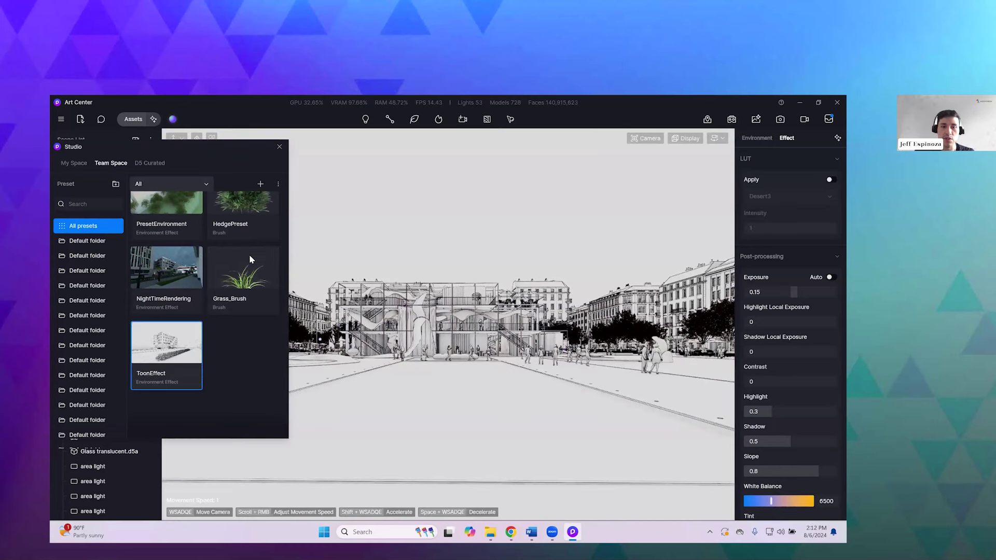
{"action": "left_click", "coordinate": [280, 146]}
{"action": "left_click", "coordinate": [82, 169]}
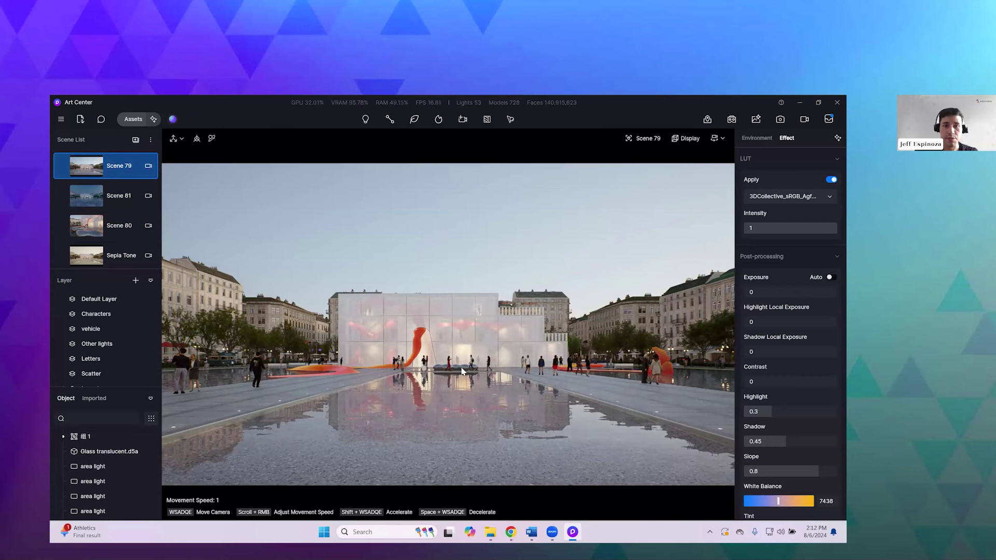
Step: In Scene 80, pick the cloud-shaped stool's material and switch its template to another type and back to Custom
{"action": "left_click", "coordinate": [121, 225]}
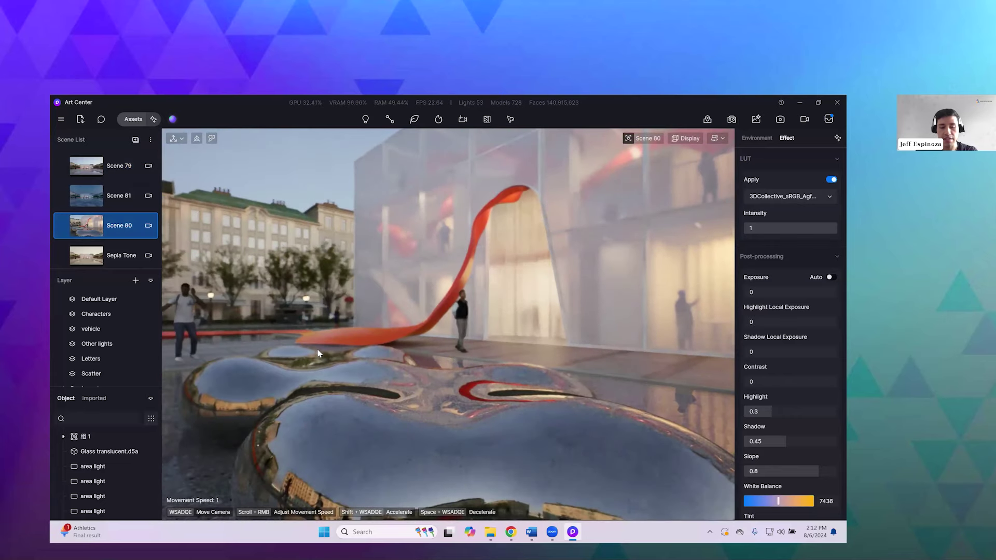
{"action": "left_click", "coordinate": [463, 415]}
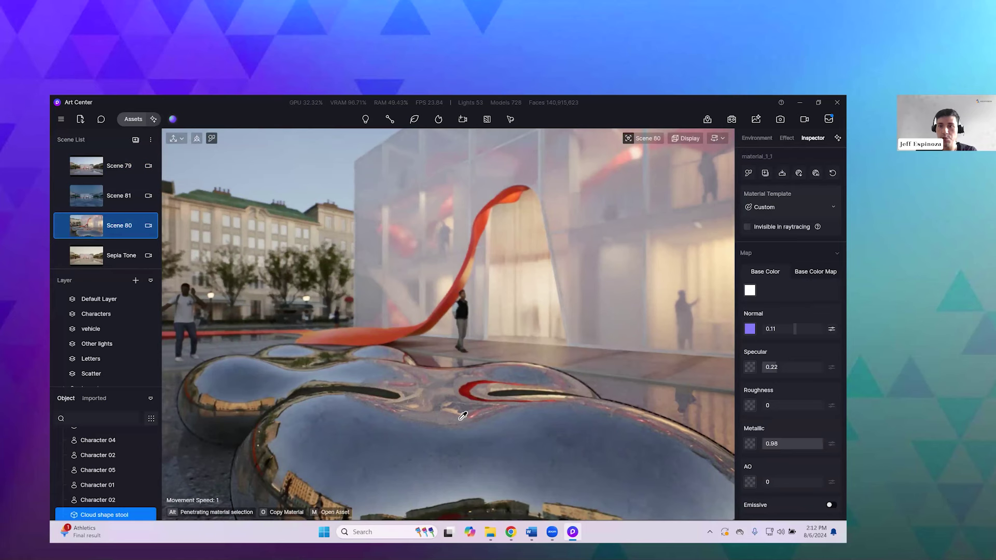
{"action": "left_click", "coordinate": [783, 208]}
{"action": "left_click", "coordinate": [766, 257]}
{"action": "left_click", "coordinate": [768, 211]}
{"action": "left_click", "coordinate": [771, 233]}
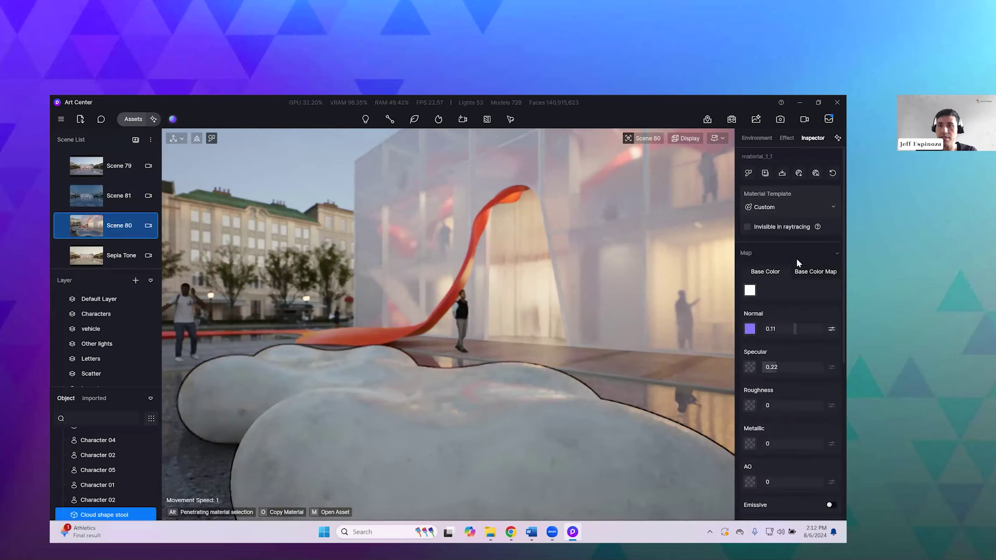
Step: Show the stool material's base color map, and delete both its normal map and its base color map
{"action": "left_click", "coordinate": [801, 269]}
{"action": "right_click", "coordinate": [751, 326]}
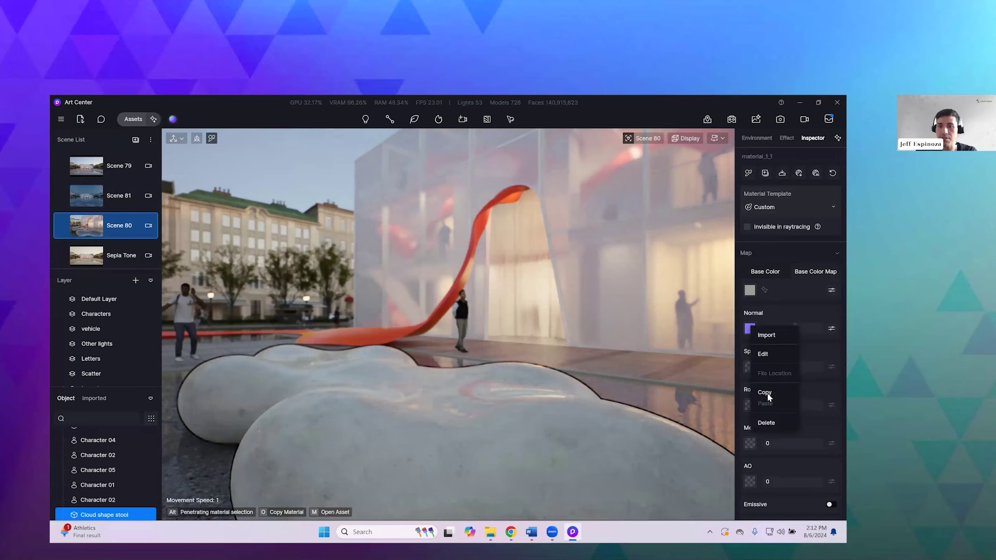
{"action": "left_click", "coordinate": [766, 423]}
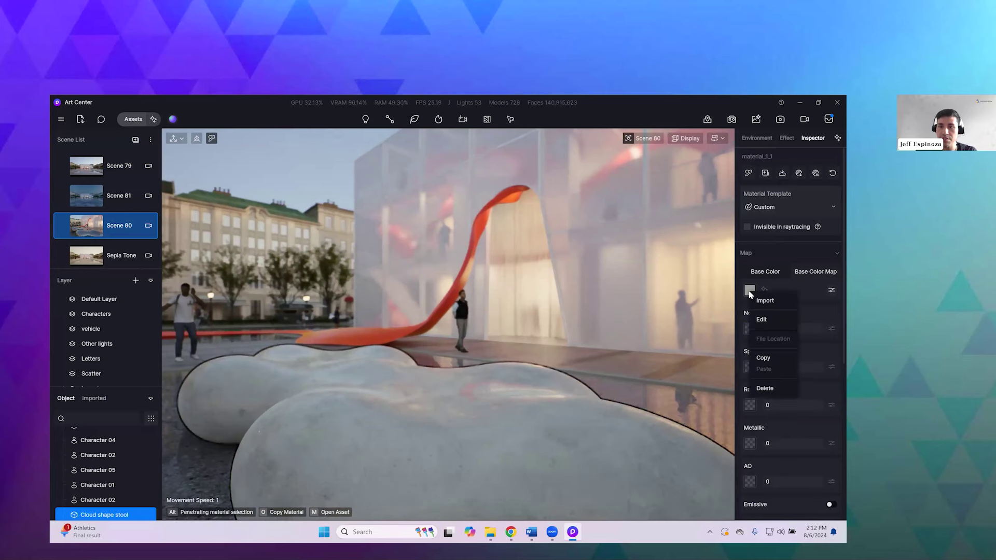
{"action": "left_click", "coordinate": [766, 389]}
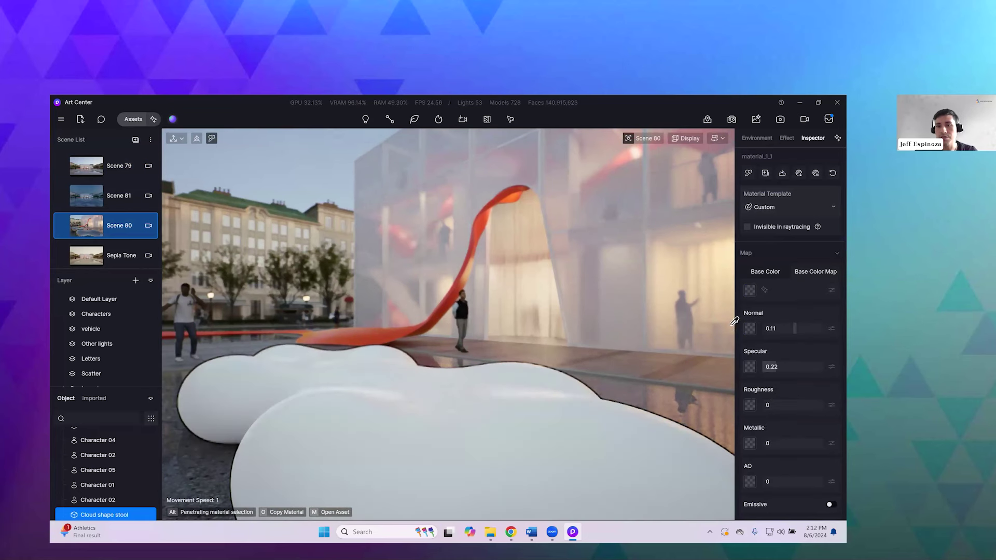
Step: Load Super-White-Marble_Lo.jpeg from the AIModels folder as the stool material's base color map and inspect the stool
{"action": "left_click", "coordinate": [751, 290]}
{"action": "scroll", "coordinate": [296, 360], "scroll_direction": "down", "scroll_amount": 5}
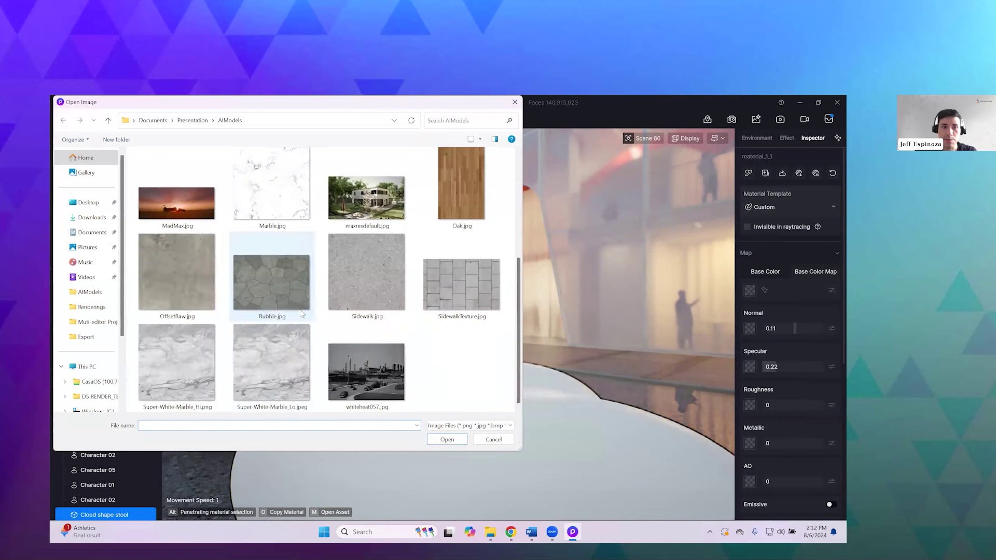
{"action": "double_click", "coordinate": [297, 360]}
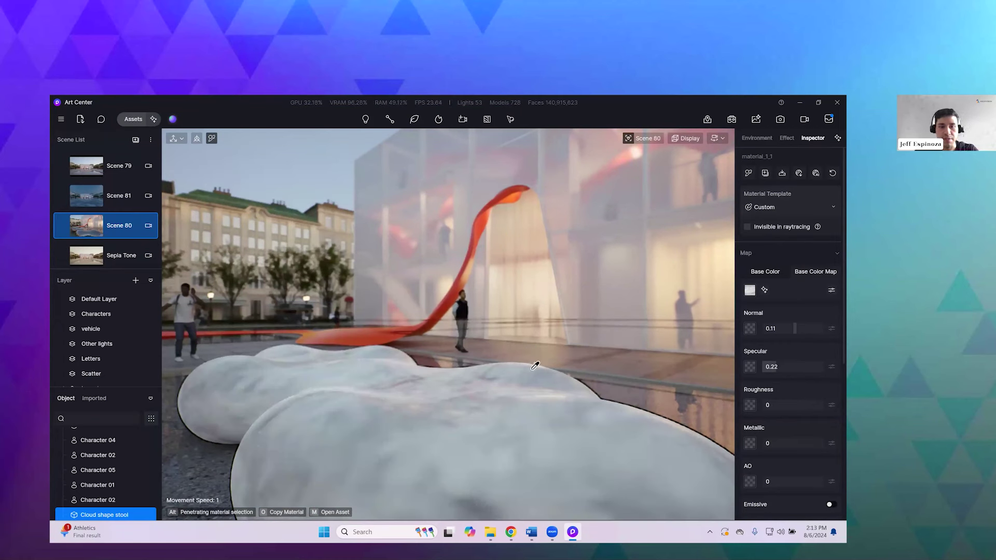
{"action": "scroll", "coordinate": [482, 405], "scroll_direction": "up", "scroll_amount": 2}
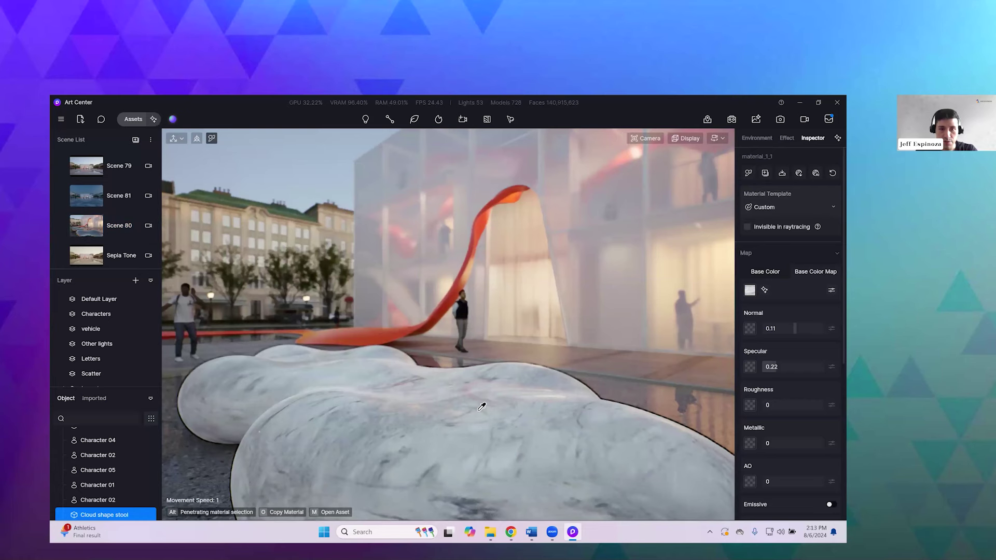
{"action": "scroll", "coordinate": [489, 394], "scroll_direction": "up", "scroll_amount": 3}
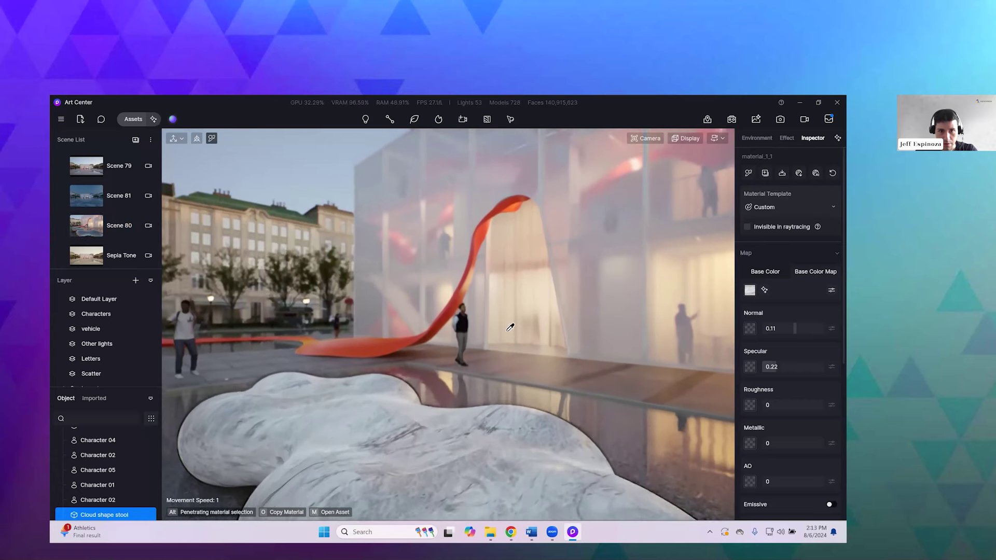
Step: Generate a seamless version of the stool's marble base color map and upscale it with Ultra HD Texture
{"action": "scroll", "coordinate": [517, 410], "scroll_direction": "up", "scroll_amount": 3}
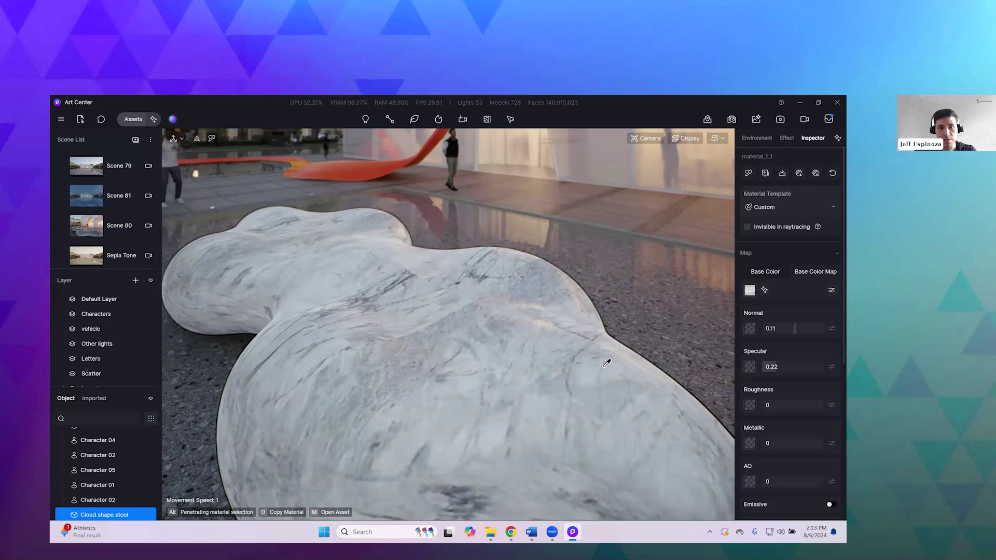
{"action": "key", "text": "w"}
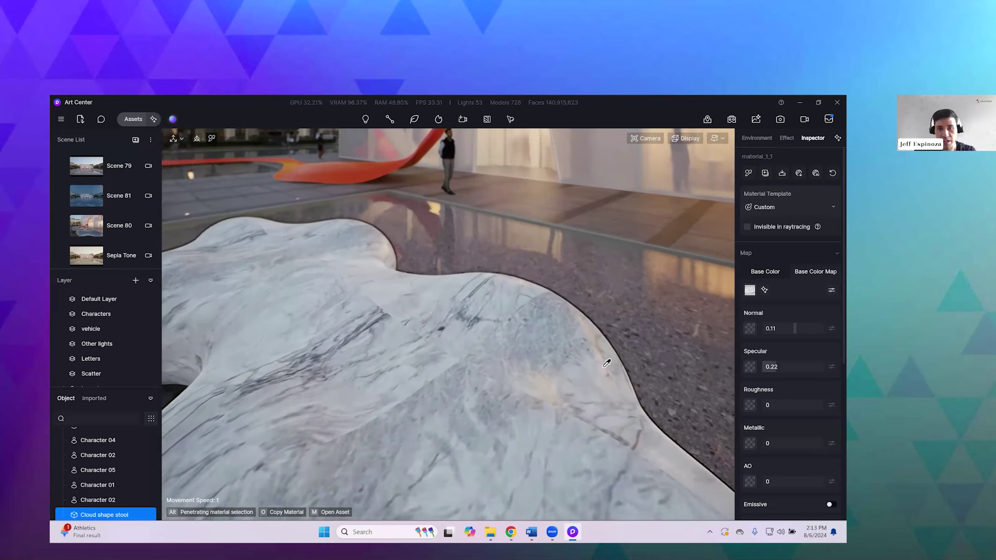
{"action": "left_click", "coordinate": [764, 291]}
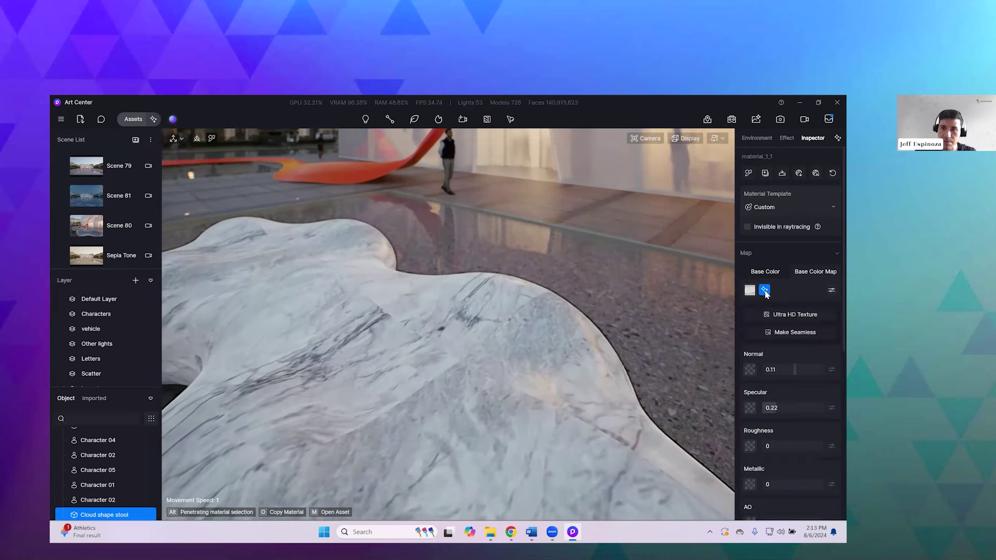
{"action": "left_click", "coordinate": [770, 332]}
{"action": "left_click", "coordinate": [754, 264]}
{"action": "left_click", "coordinate": [758, 397]}
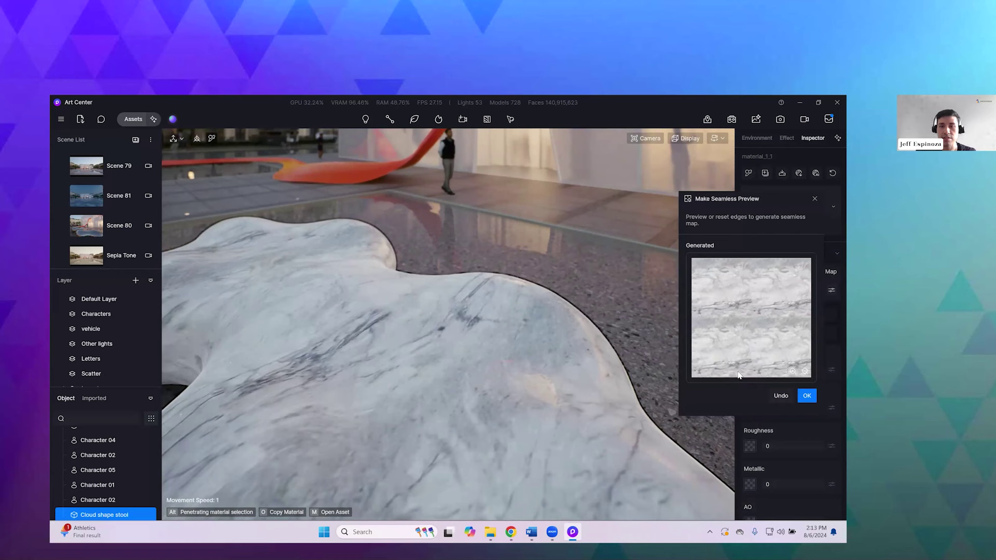
{"action": "left_click", "coordinate": [806, 396]}
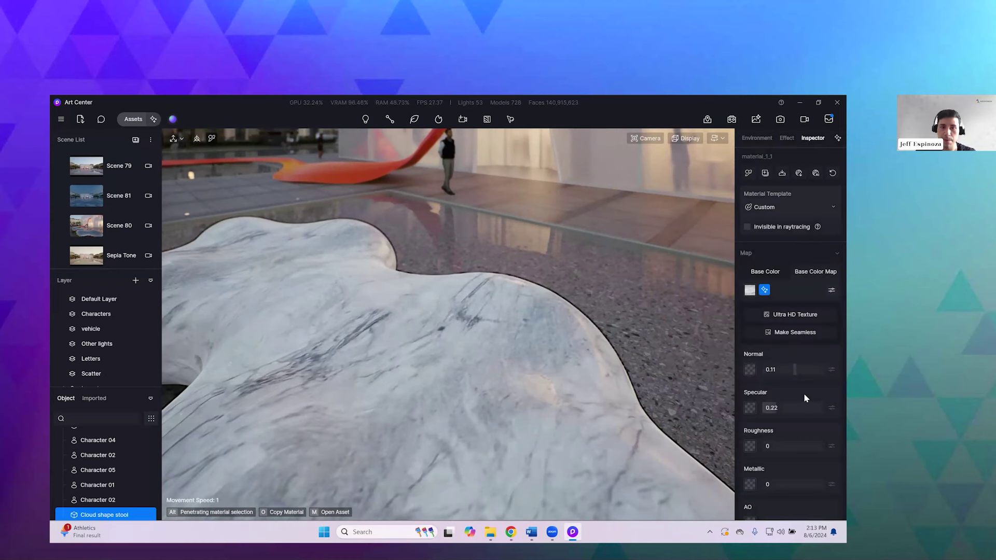
{"action": "left_click", "coordinate": [777, 316]}
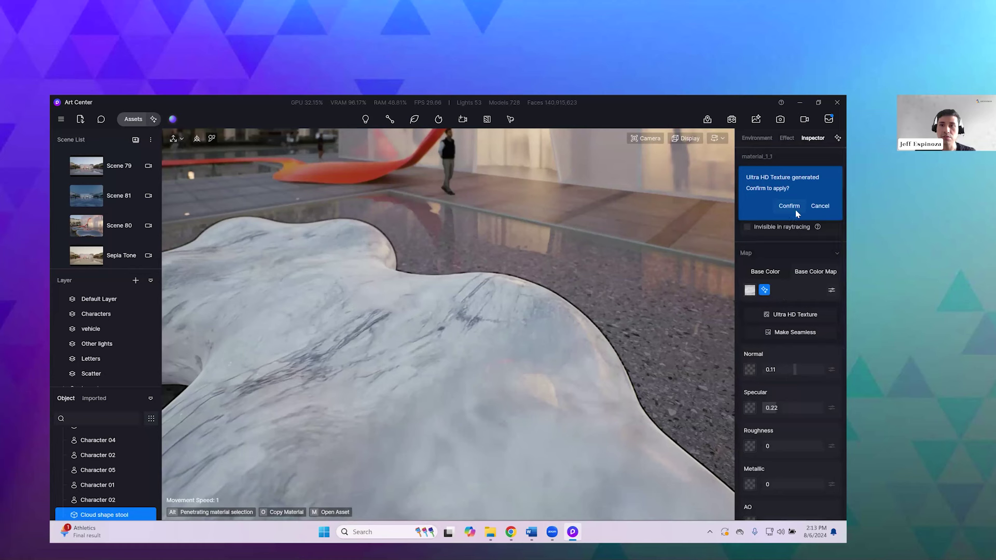
{"action": "left_click", "coordinate": [796, 209]}
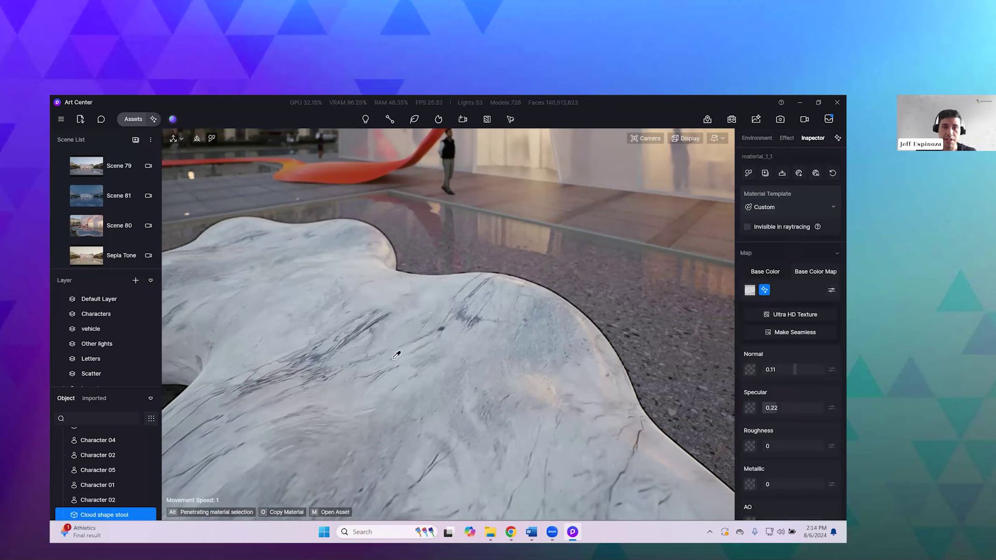
Step: Generate the stool material's remaining texture maps from its marble base color with AI, and return to Scene 80
{"action": "left_click", "coordinate": [815, 173]}
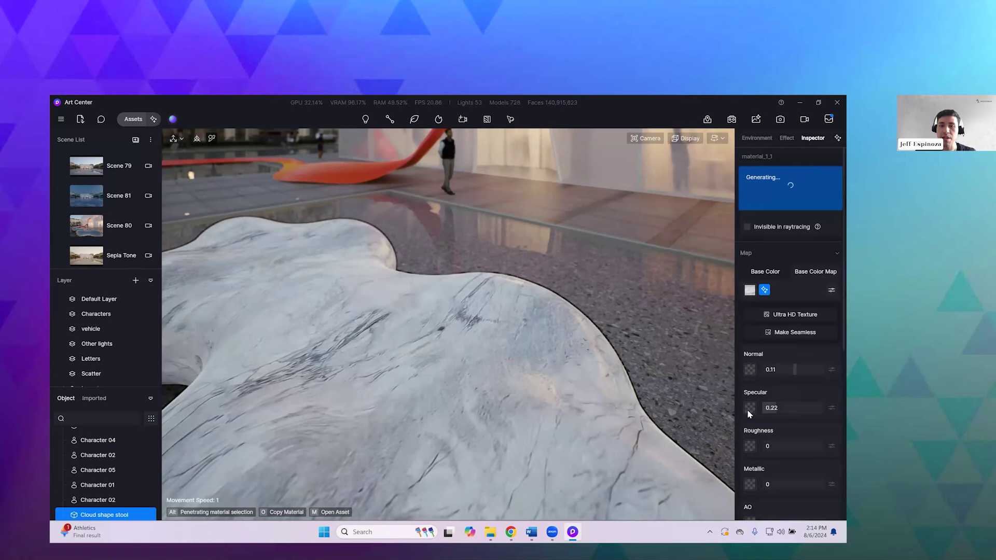
{"action": "left_click", "coordinate": [113, 195]}
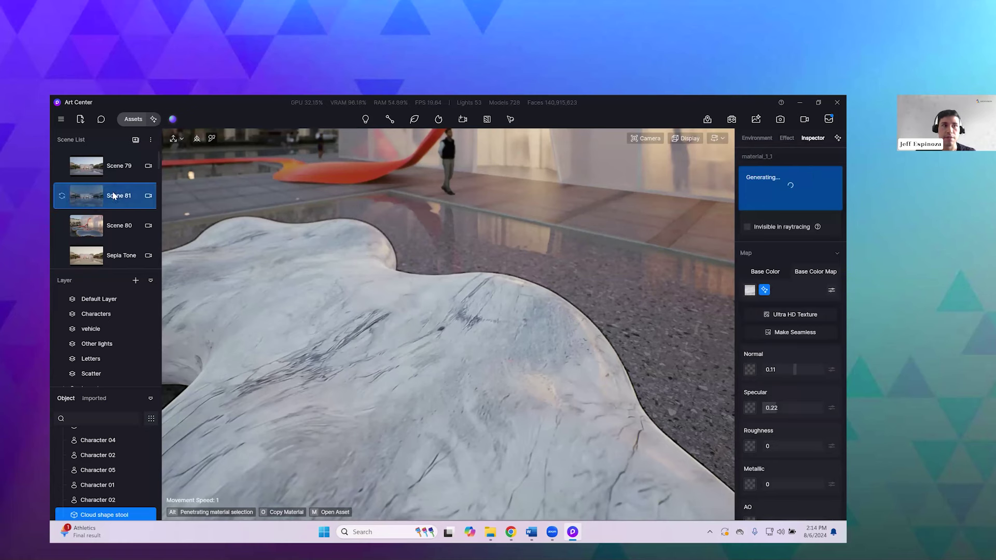
{"action": "left_click", "coordinate": [104, 227]}
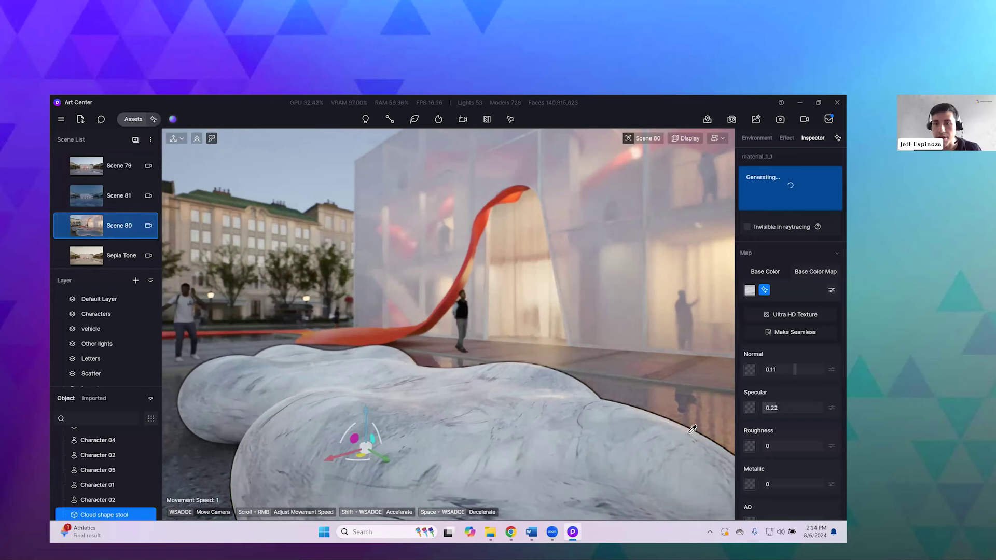
{"action": "scroll", "coordinate": [750, 447], "scroll_direction": "down", "scroll_amount": 2}
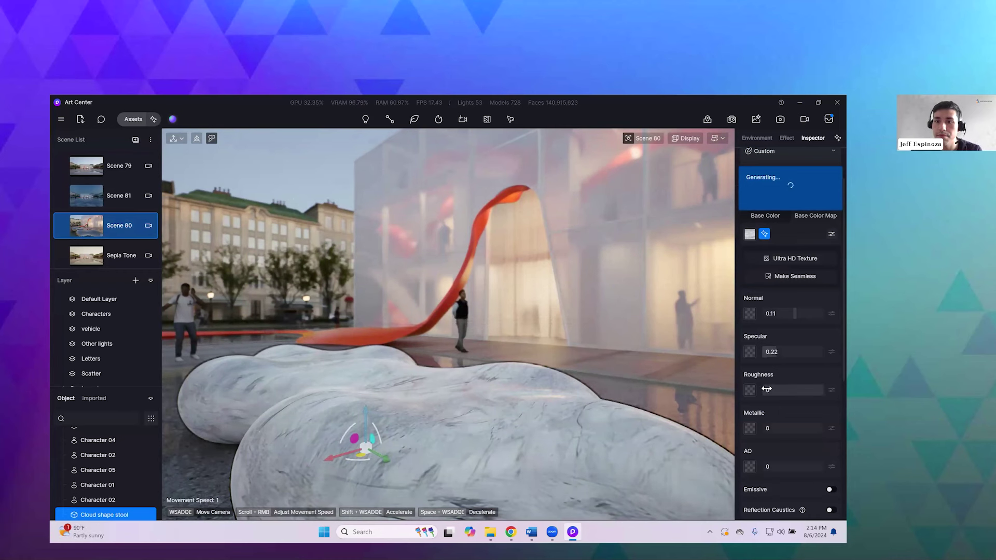
{"action": "scroll", "coordinate": [767, 390], "scroll_direction": "up", "scroll_amount": 2}
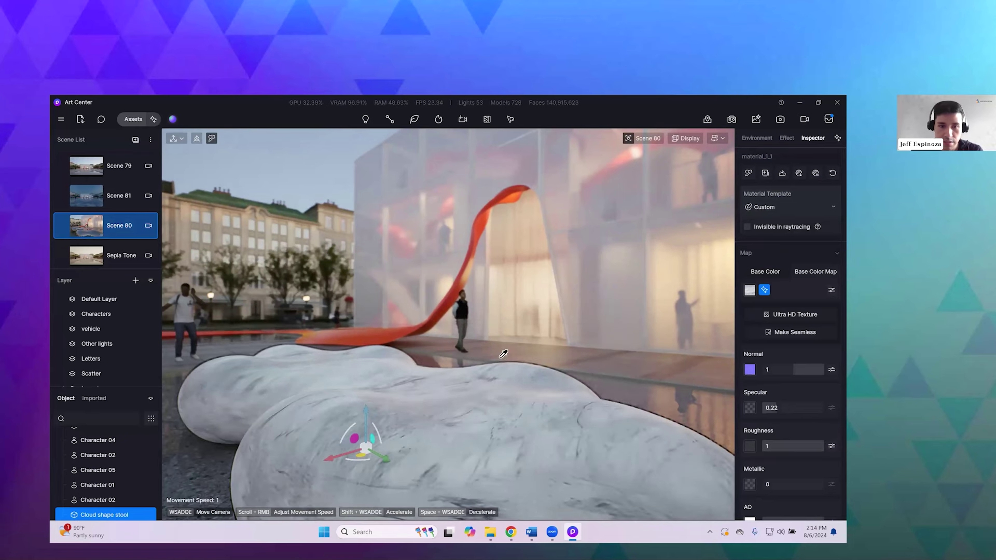
Step: Set the marble material's roughness to 0.32, AO to 0.19 and normal to 0.28
{"action": "right_click_drag", "start_coordinate": [416, 346], "coordinate": [440, 356]}
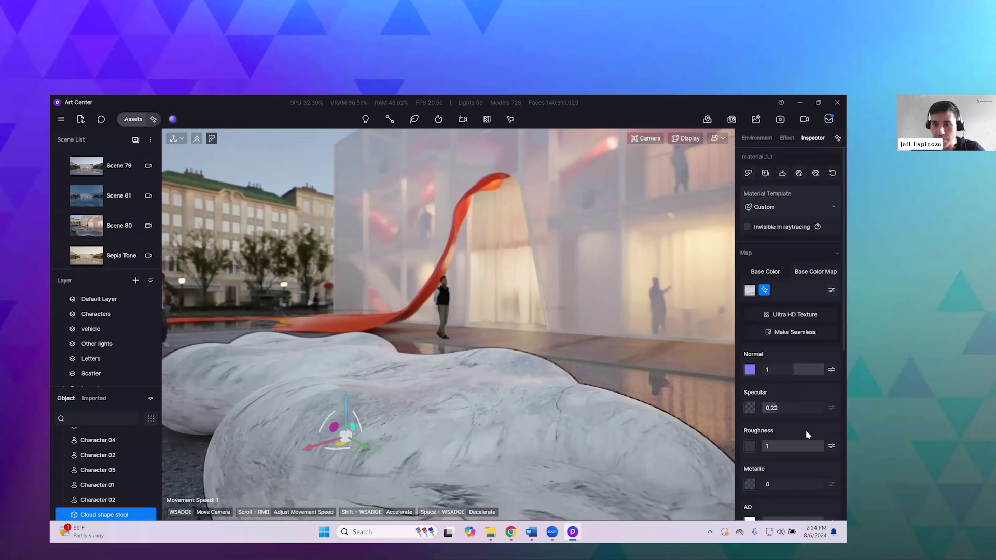
{"action": "scroll", "coordinate": [805, 431], "scroll_direction": "down", "scroll_amount": 1}
{"action": "left_click_drag", "start_coordinate": [805, 426], "coordinate": [784, 428]}
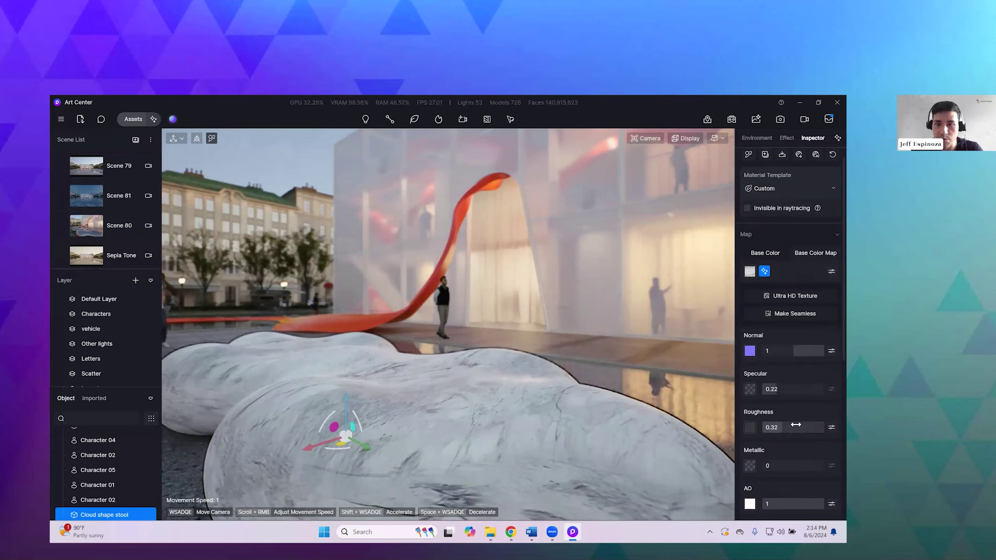
{"action": "left_click_drag", "start_coordinate": [805, 504], "coordinate": [775, 501]}
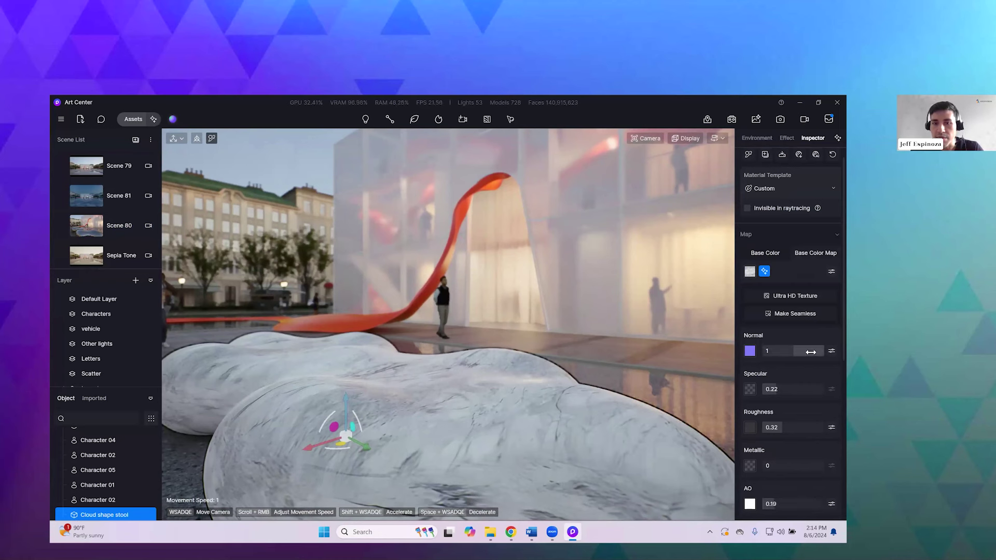
{"action": "left_click_drag", "start_coordinate": [811, 351], "coordinate": [802, 351]}
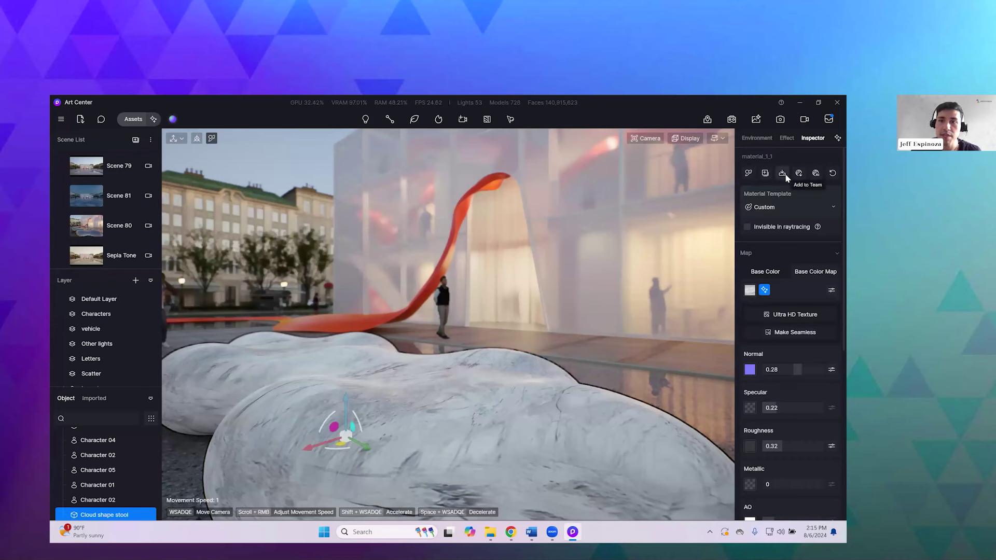
Step: Show the team library's Materials folder with the saved Cloud shape stool material, and close the asset library
{"action": "left_click", "coordinate": [133, 119]}
{"action": "left_click", "coordinate": [150, 117]}
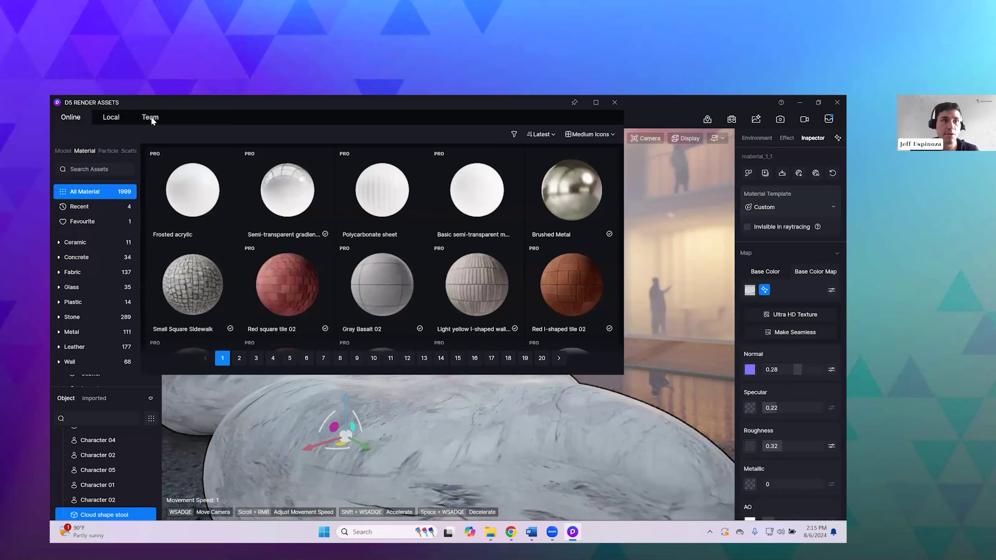
{"action": "left_click", "coordinate": [57, 151]}
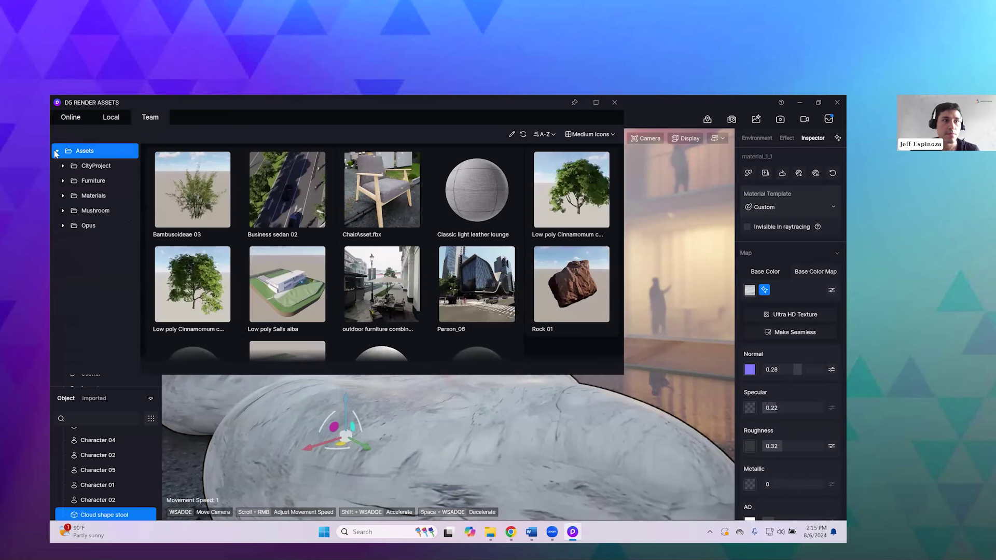
{"action": "left_click", "coordinate": [91, 198]}
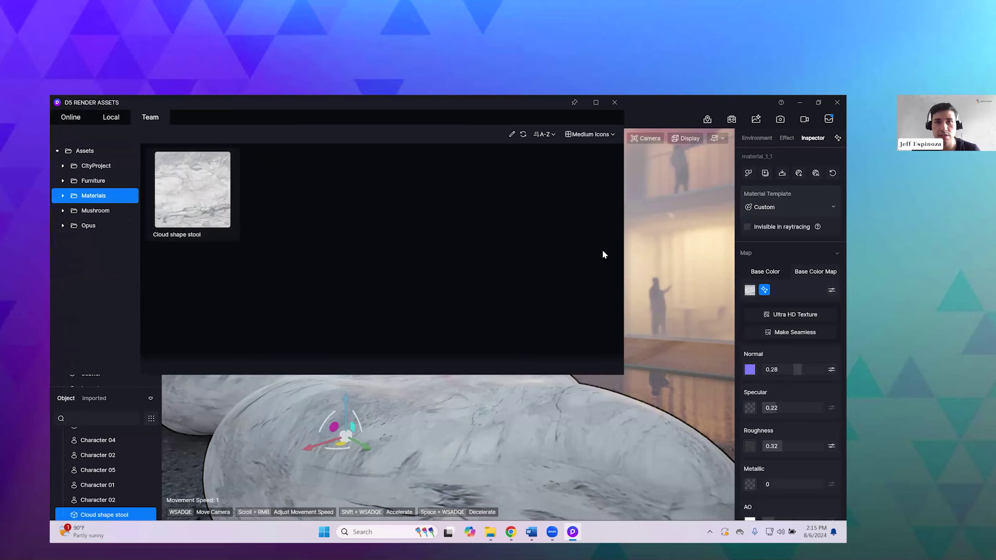
{"action": "left_click", "coordinate": [615, 103]}
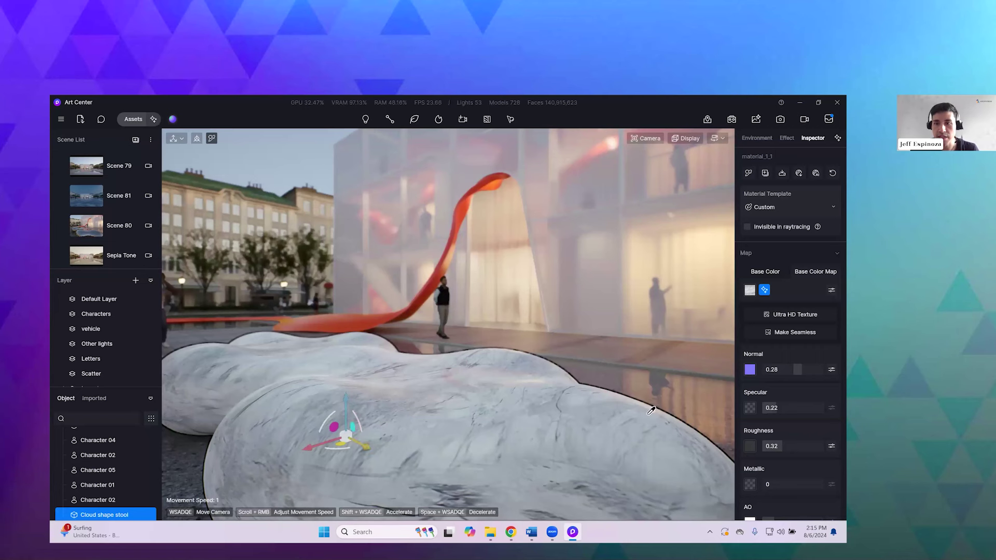
Step: Show the normal map's file location, select all the generated map images there, and close the folder
{"action": "right_click", "coordinate": [750, 373]}
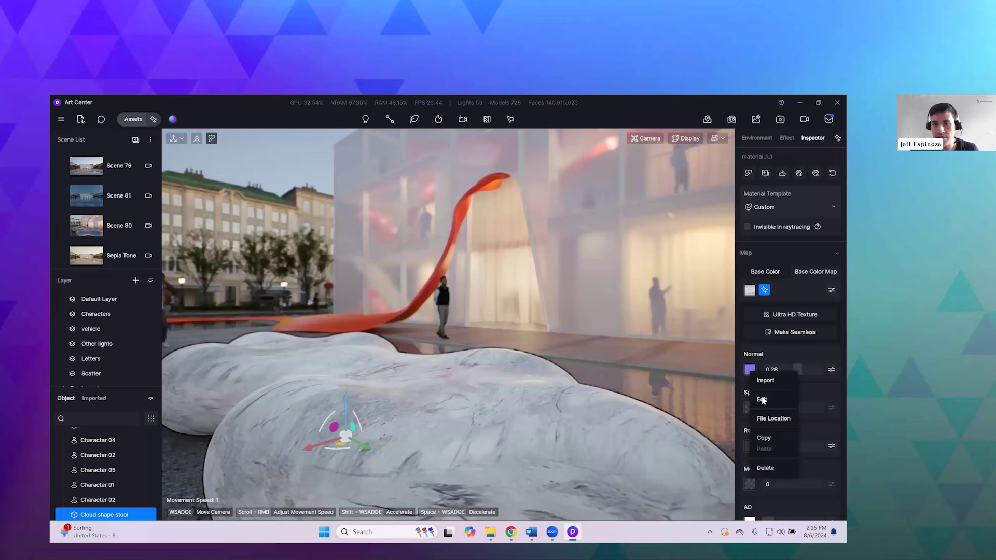
{"action": "left_click", "coordinate": [768, 419]}
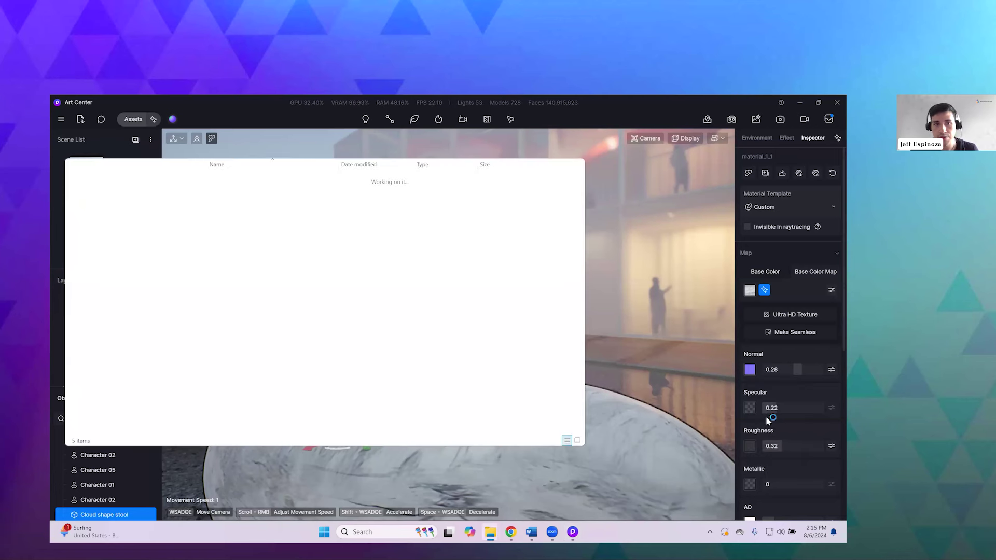
{"action": "left_click_drag", "start_coordinate": [529, 374], "coordinate": [203, 228]}
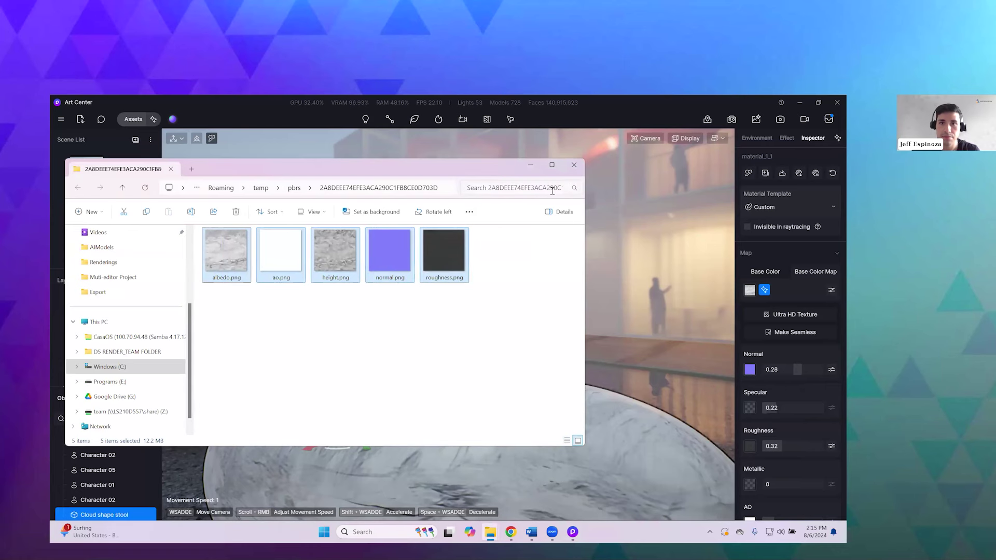
{"action": "left_click", "coordinate": [576, 171]}
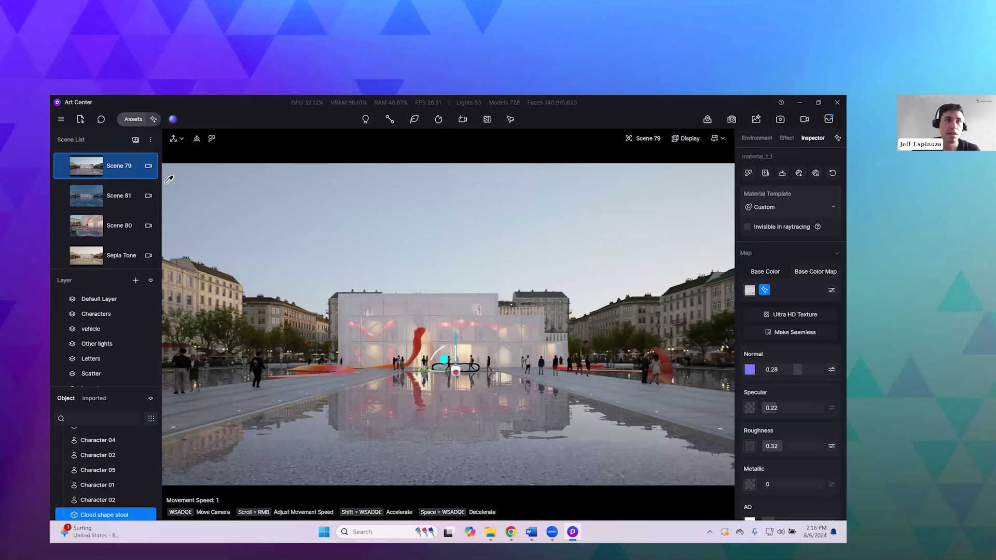
Step: Open Text to 3D and review its prompt and negative prompt fields and the history of generated models
{"action": "left_click", "coordinate": [156, 120]}
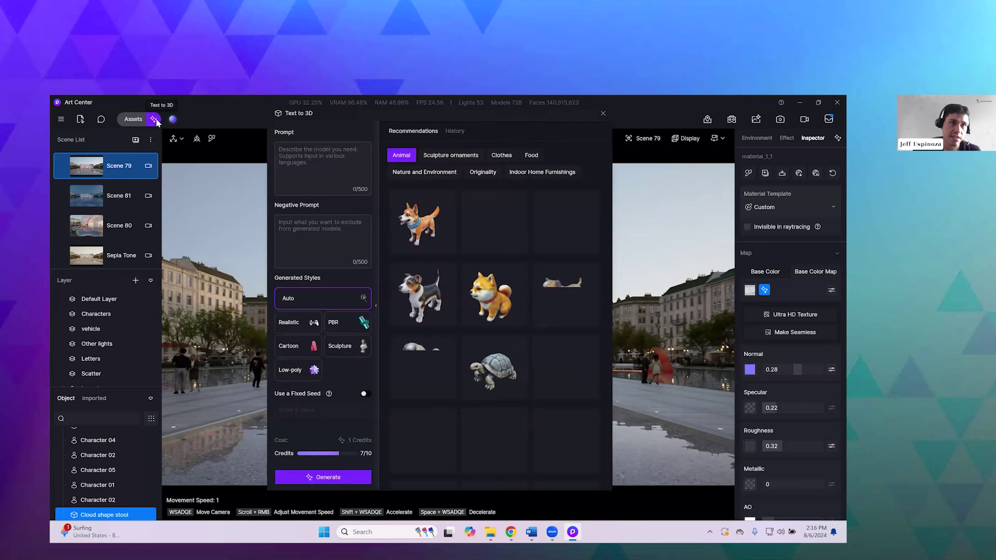
{"action": "left_click", "coordinate": [295, 151]}
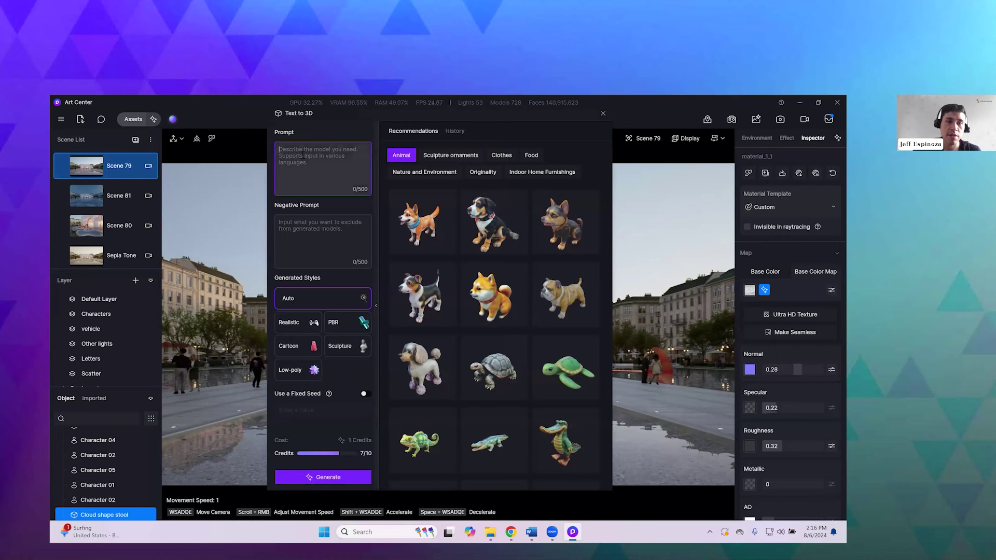
{"action": "left_click", "coordinate": [302, 224]}
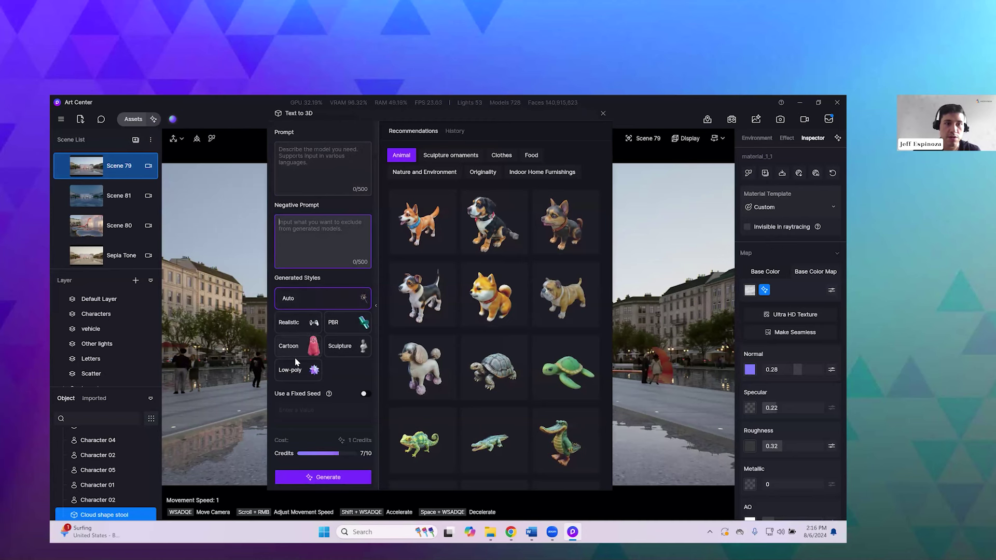
{"action": "left_click", "coordinate": [452, 132]}
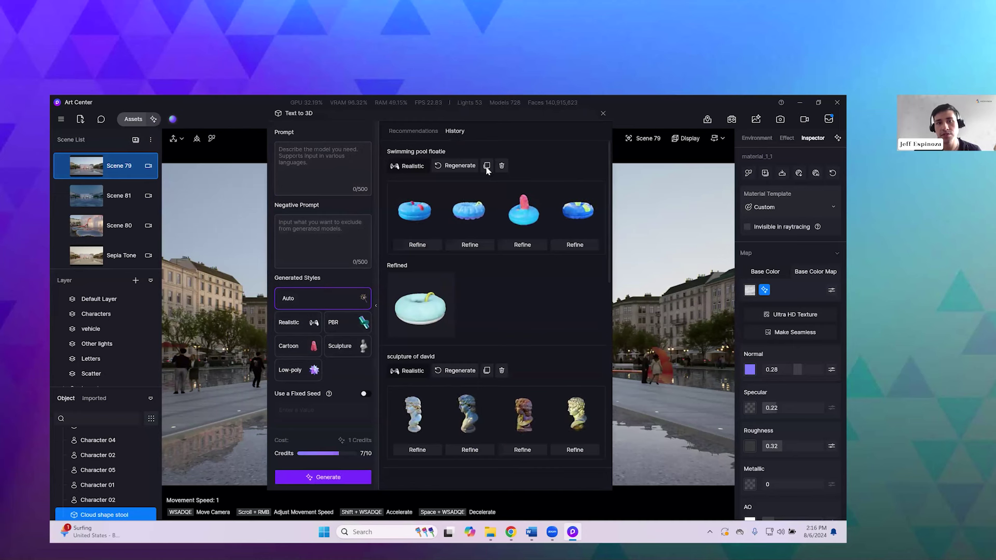
{"action": "mouse_move", "coordinate": [422, 220]}
{"action": "mouse_move", "coordinate": [553, 218]}
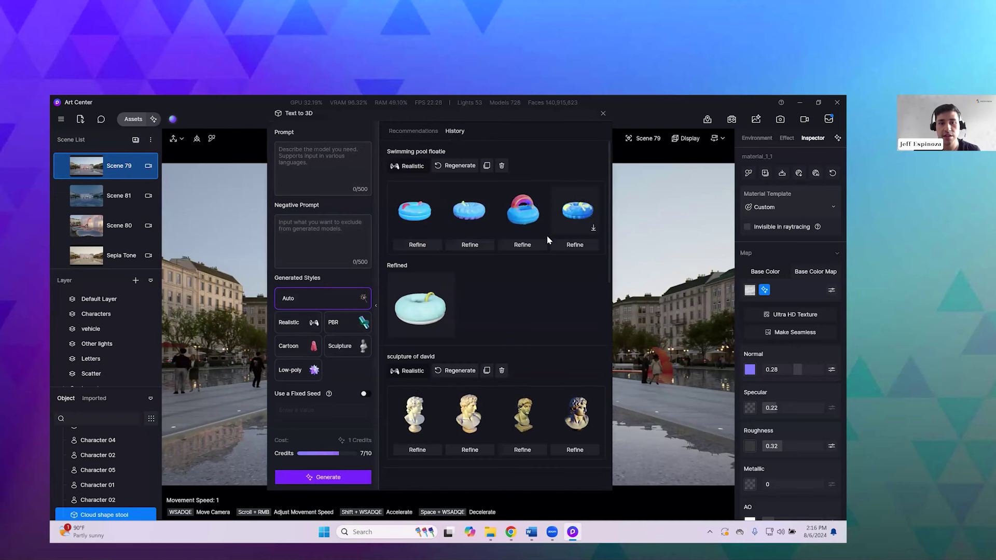
{"action": "scroll", "coordinate": [529, 270], "scroll_direction": "down", "scroll_amount": 2}
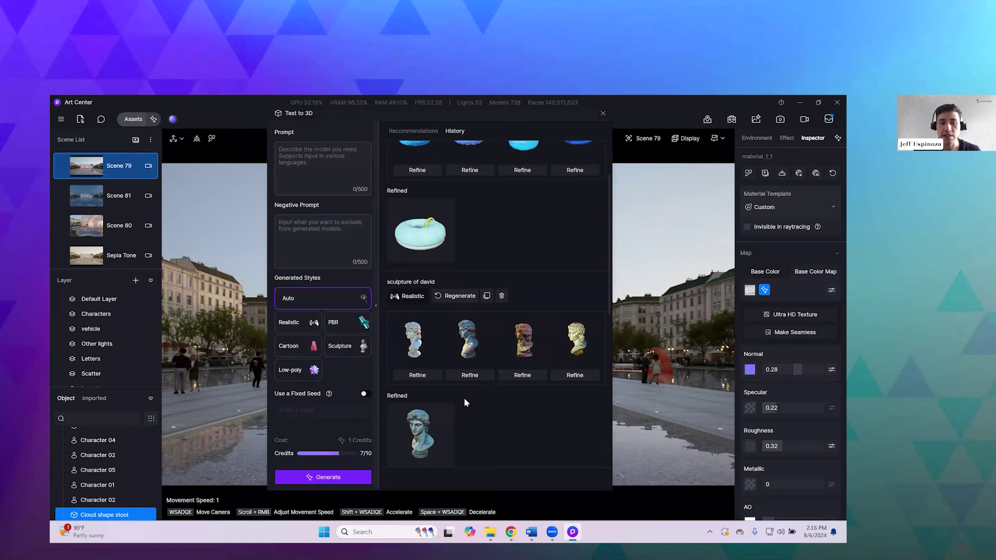
{"action": "scroll", "coordinate": [457, 392], "scroll_direction": "down", "scroll_amount": 2}
Step: Place the refined sculpture of david model on the walkway beside the pool in Scene 79, and close Text to 3D
{"action": "left_click_drag", "start_coordinate": [513, 113], "coordinate": [330, 119]}
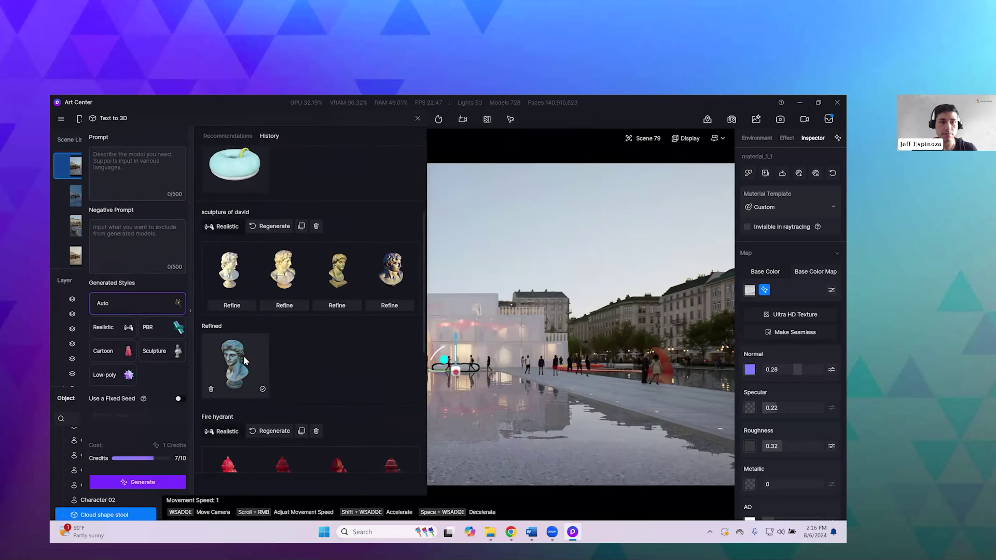
{"action": "mouse_move", "coordinate": [231, 359]}
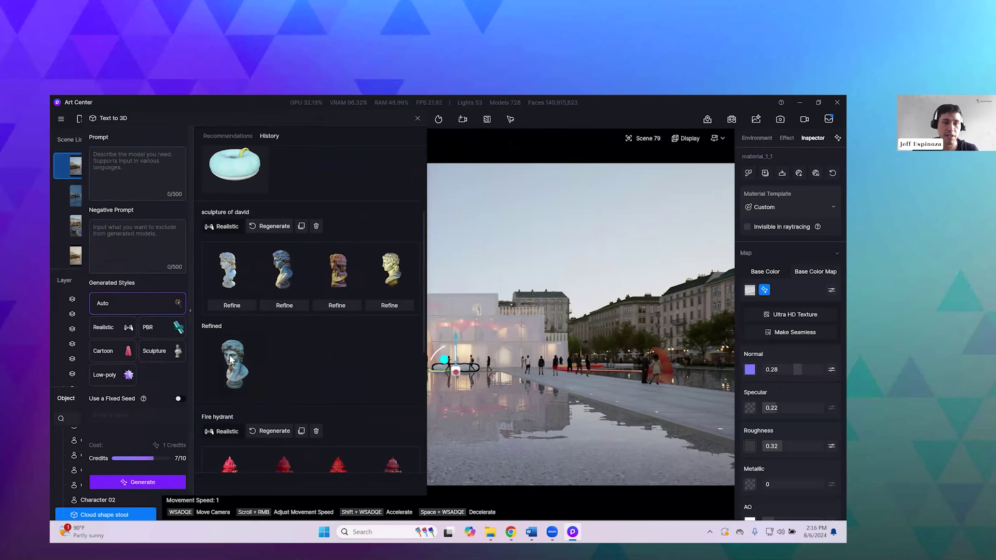
{"action": "left_click_drag", "start_coordinate": [265, 350], "coordinate": [617, 393]}
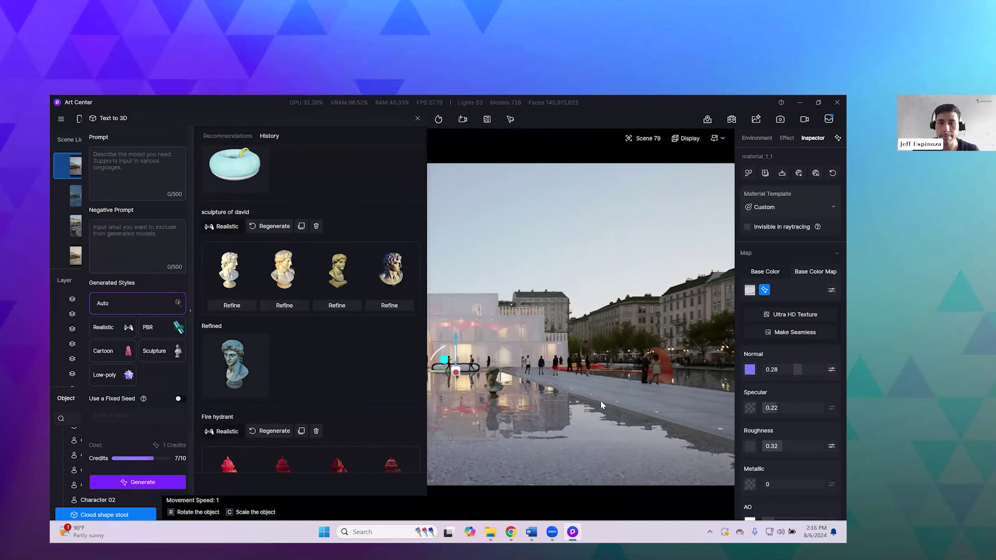
{"action": "left_click", "coordinate": [623, 393]}
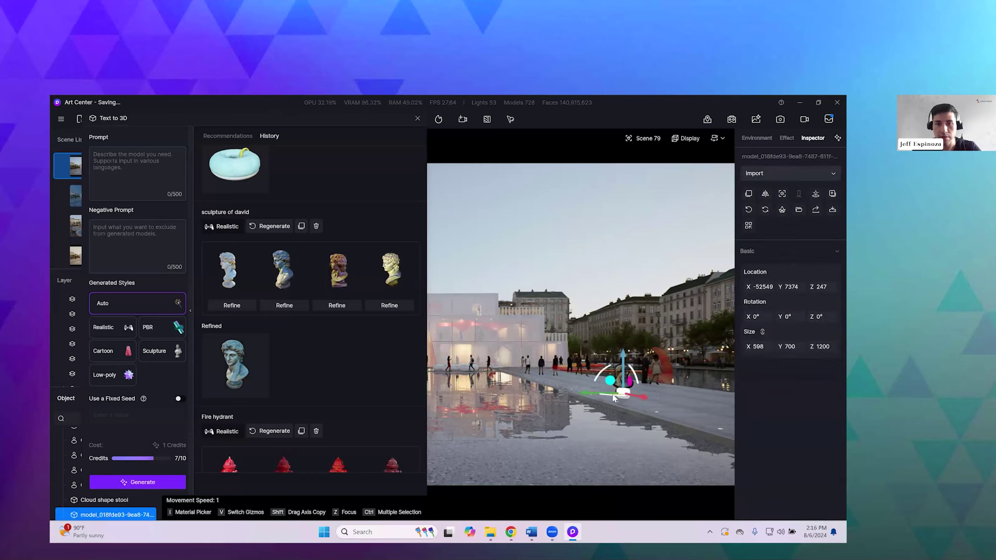
{"action": "left_click", "coordinate": [418, 118]}
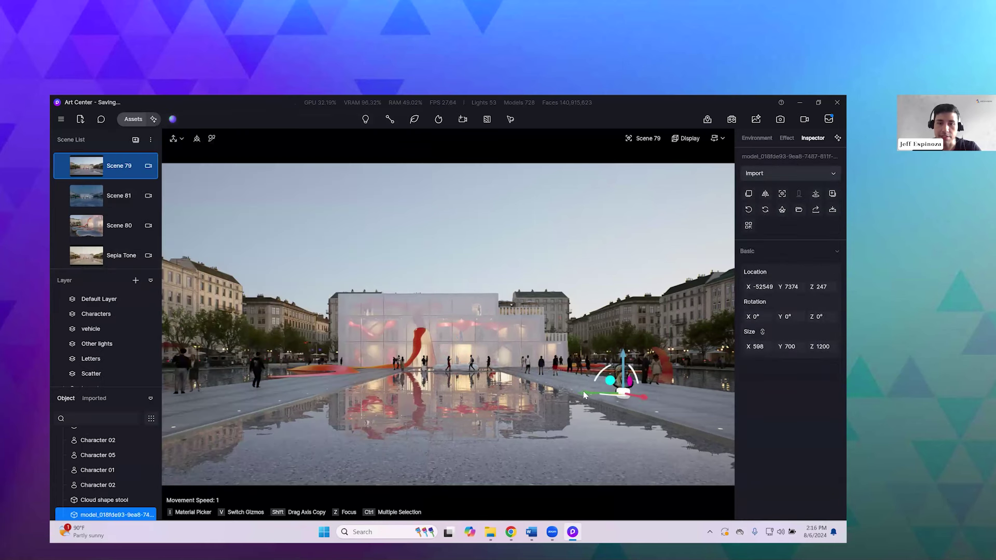
Step: Return to Scene 79 and move the sculpture from the walkway to the middle of the pool, at about Y 169
{"action": "scroll", "coordinate": [515, 399], "scroll_direction": "up", "scroll_amount": 2}
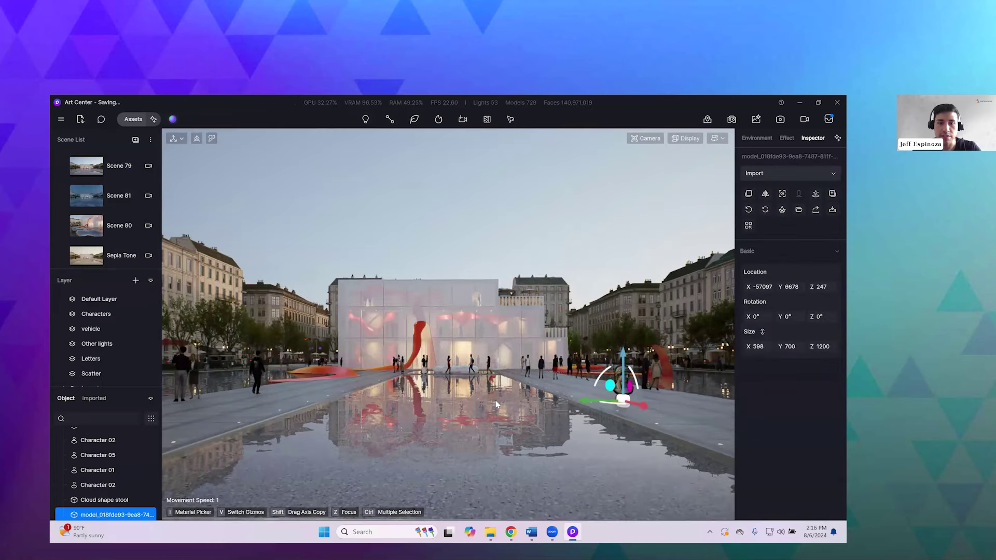
{"action": "left_click", "coordinate": [575, 402]}
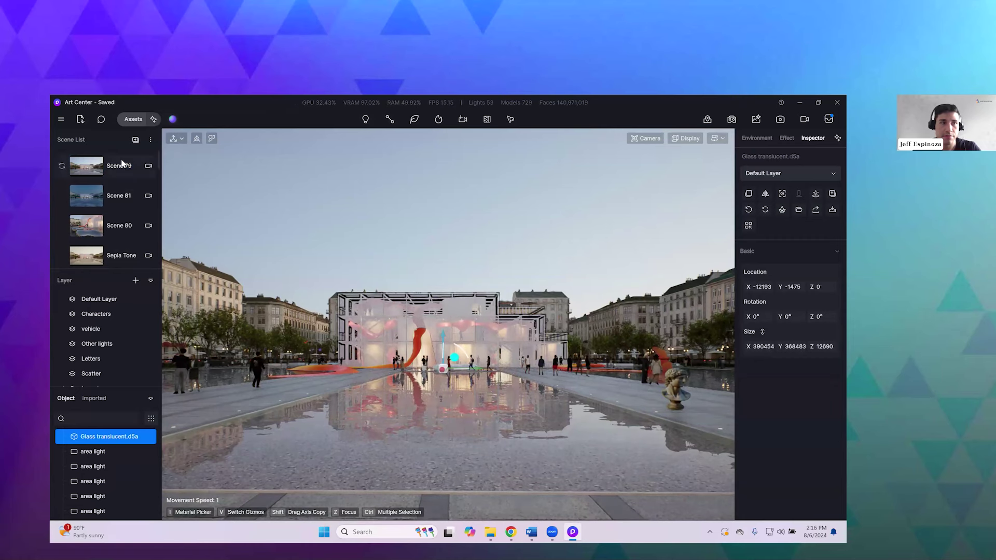
{"action": "left_click", "coordinate": [125, 165]}
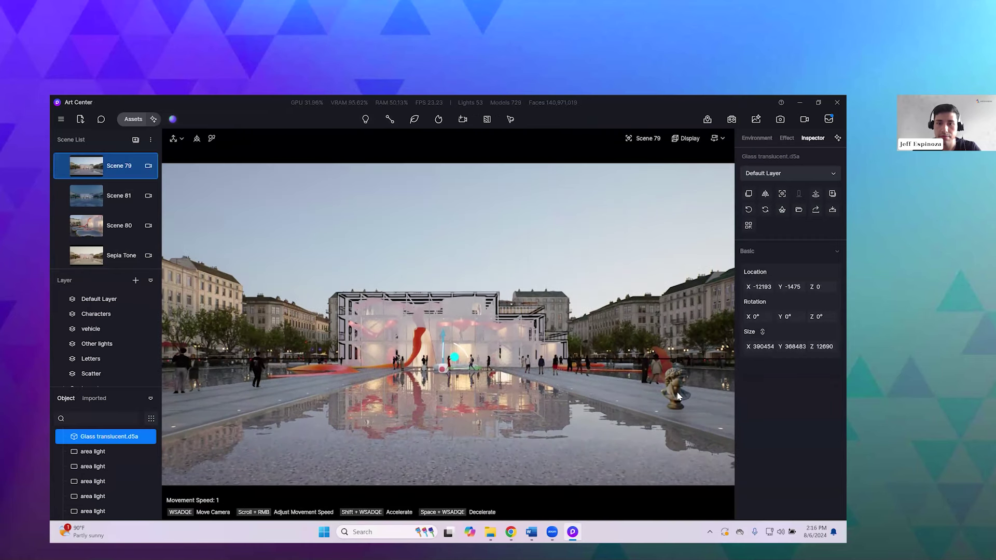
{"action": "left_click", "coordinate": [677, 397]}
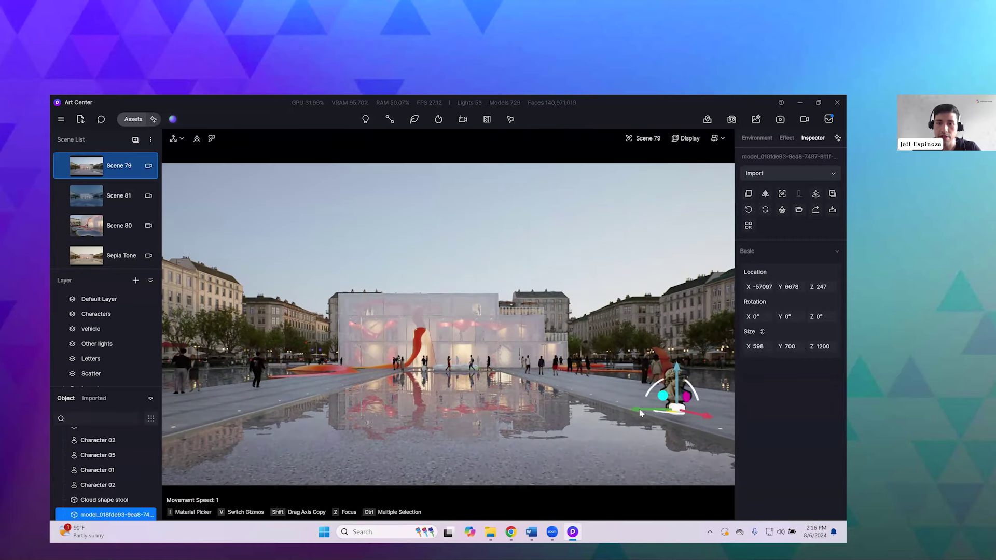
{"action": "left_click_drag", "start_coordinate": [630, 412], "coordinate": [416, 418]}
Step: Scale the sculpture up uniformly to about 1576 × 1845 × 3163 and move it back toward the building, to about X -38967
{"action": "key", "text": "v"}
{"action": "left_click_drag", "start_coordinate": [454, 377], "coordinate": [460, 344]}
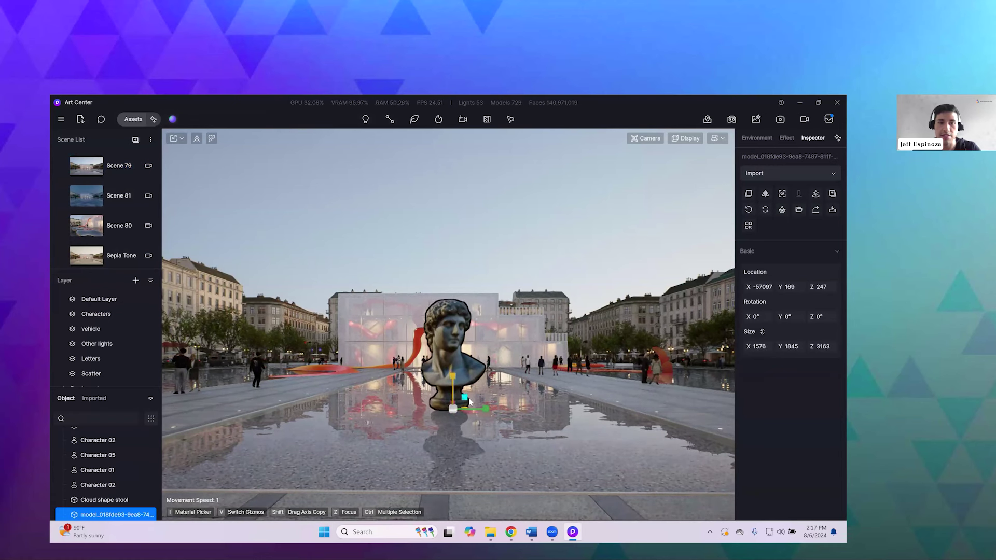
{"action": "left_click_drag", "start_coordinate": [455, 418], "coordinate": [464, 390]}
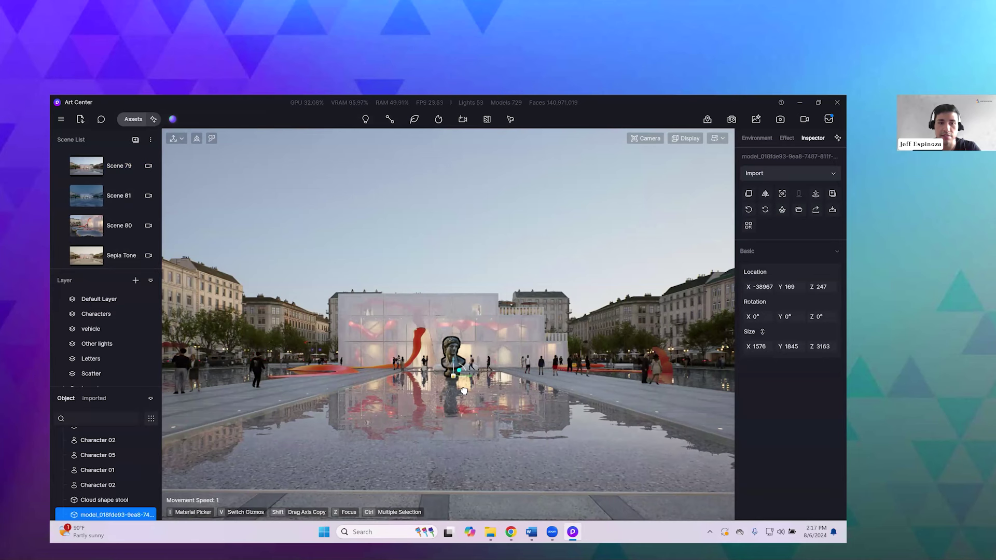
Step: Delete the enlarged sculpture in front of the building
{"action": "left_click", "coordinate": [509, 222]}
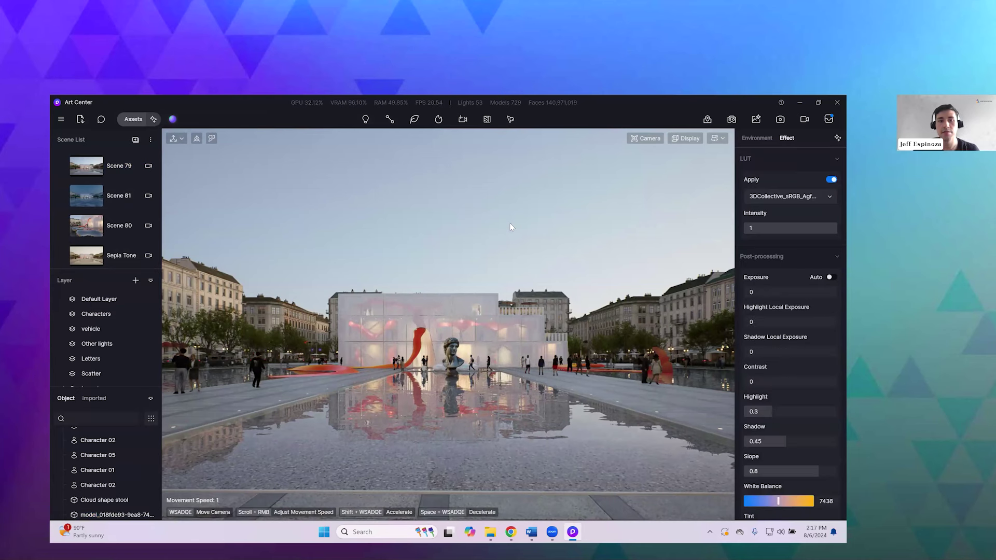
{"action": "left_click", "coordinate": [458, 361]}
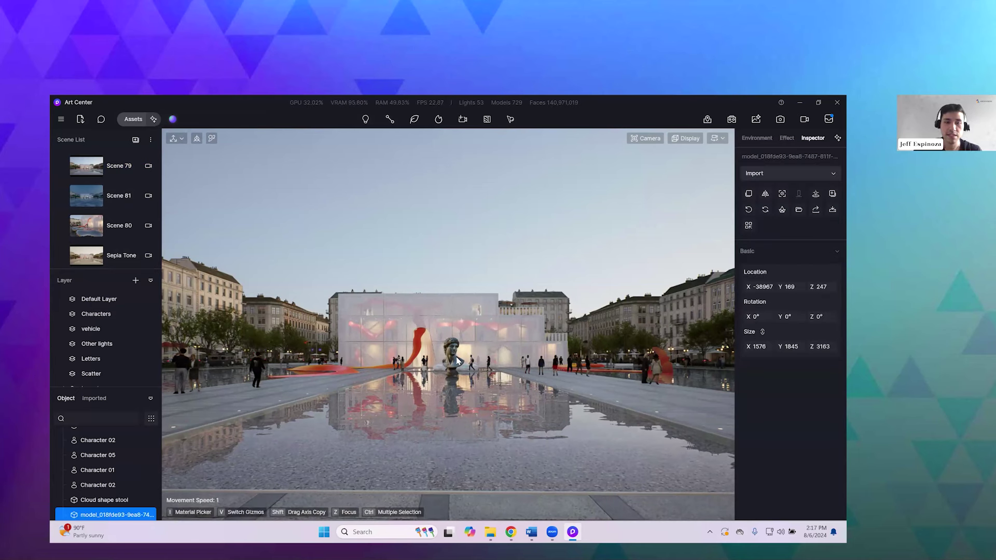
{"action": "key", "text": "Delete"}
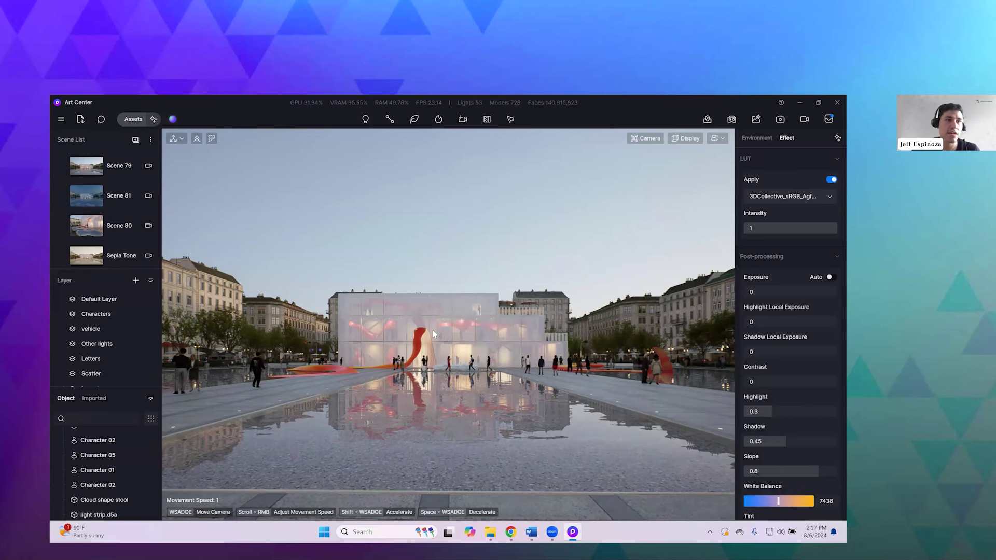
Step: Open the online asset library and browse its models, including the Indoor category
{"action": "left_click", "coordinate": [134, 123]}
{"action": "left_click", "coordinate": [76, 118]}
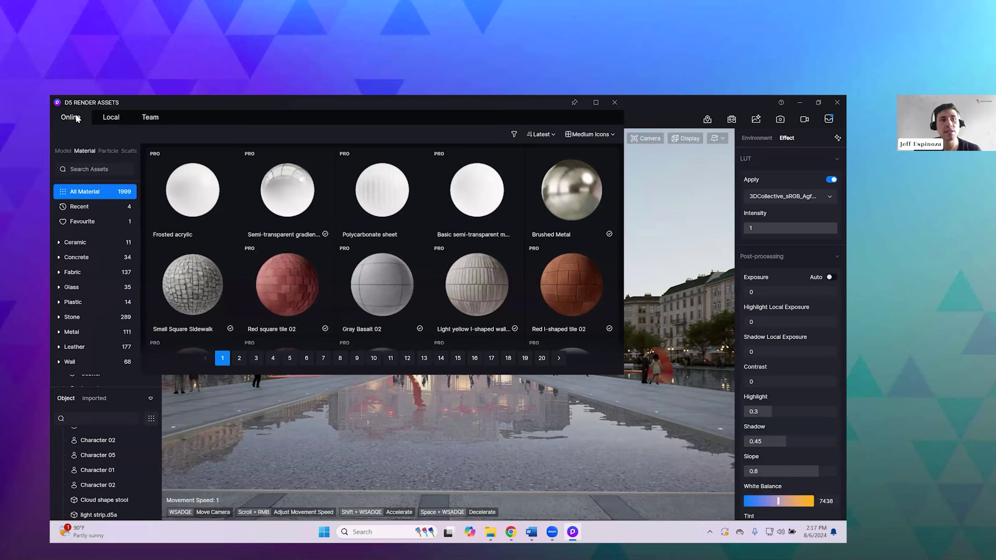
{"action": "left_click", "coordinate": [64, 151]}
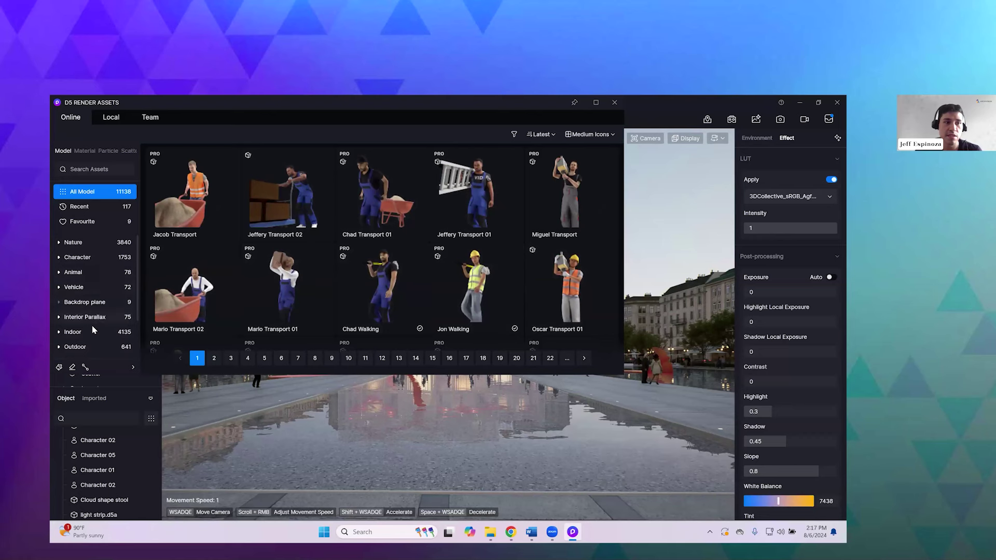
{"action": "left_click", "coordinate": [72, 331]}
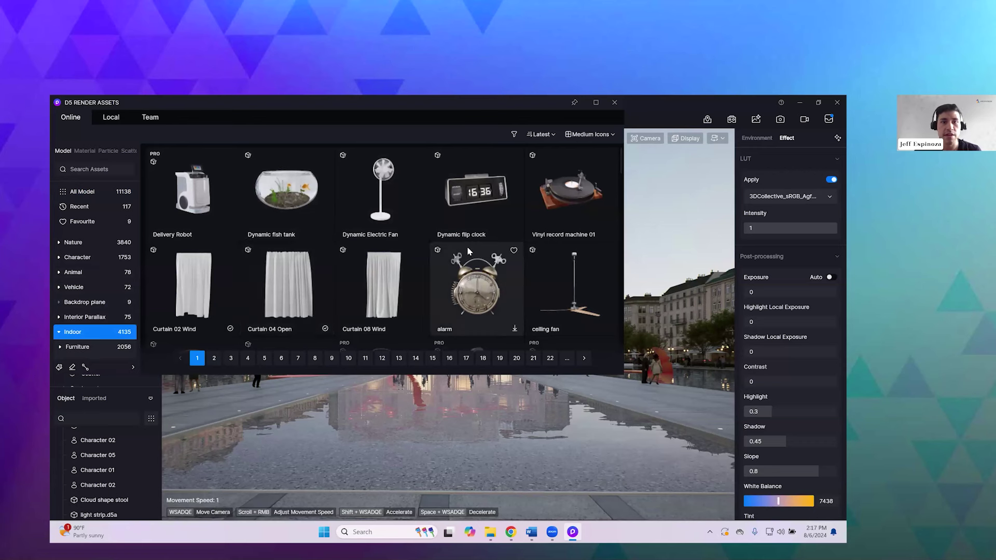
Step: Browse the online Material, Particle, Scatter and HDRI assets, return to the models, and close the asset library
{"action": "left_click", "coordinate": [81, 151]}
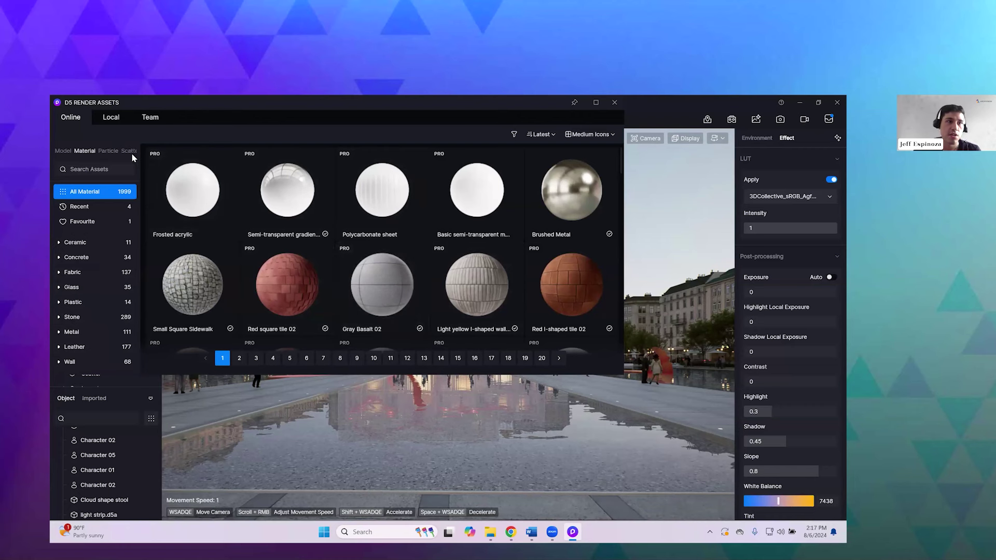
{"action": "left_click", "coordinate": [107, 151]}
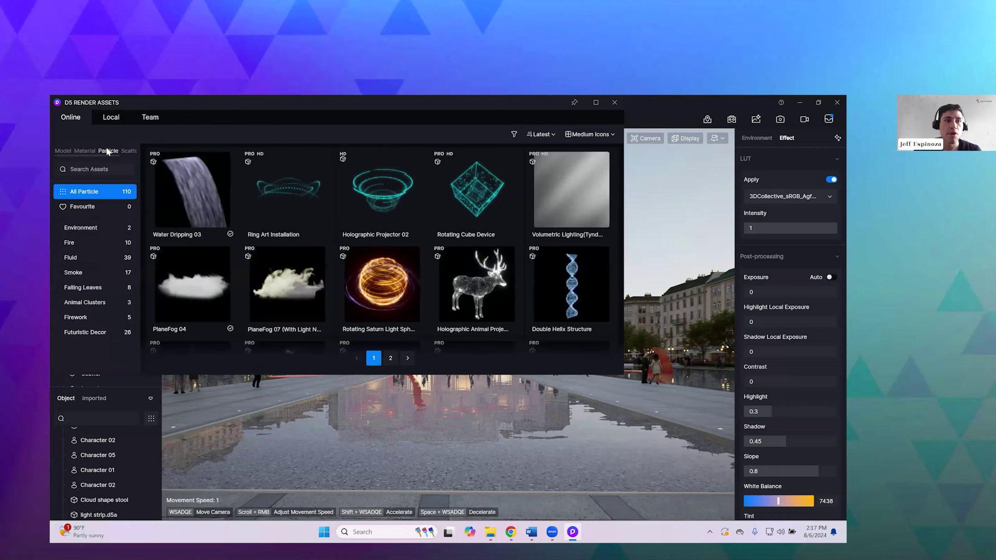
{"action": "left_click_drag", "start_coordinate": [107, 155], "coordinate": [126, 155]}
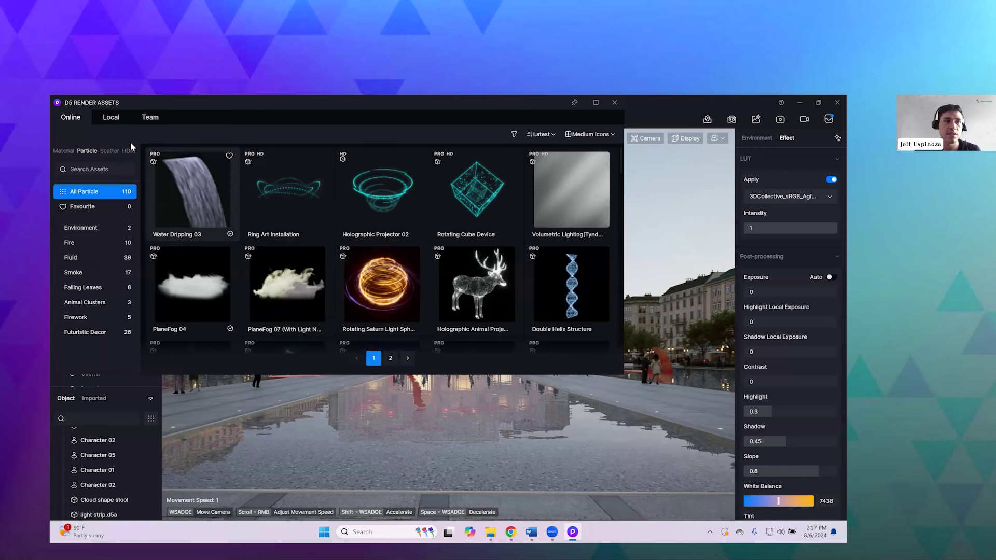
{"action": "left_click", "coordinate": [110, 151]}
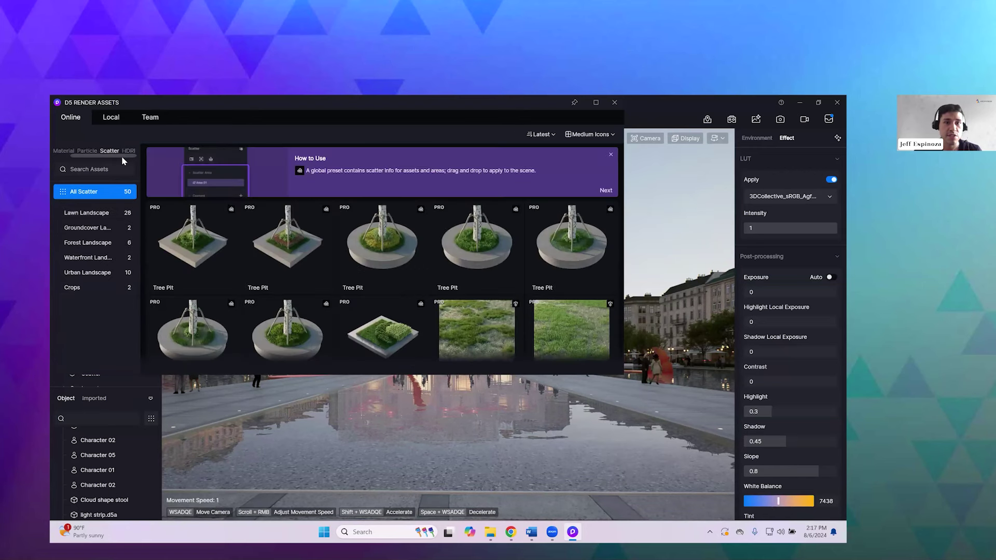
{"action": "left_click", "coordinate": [129, 151]}
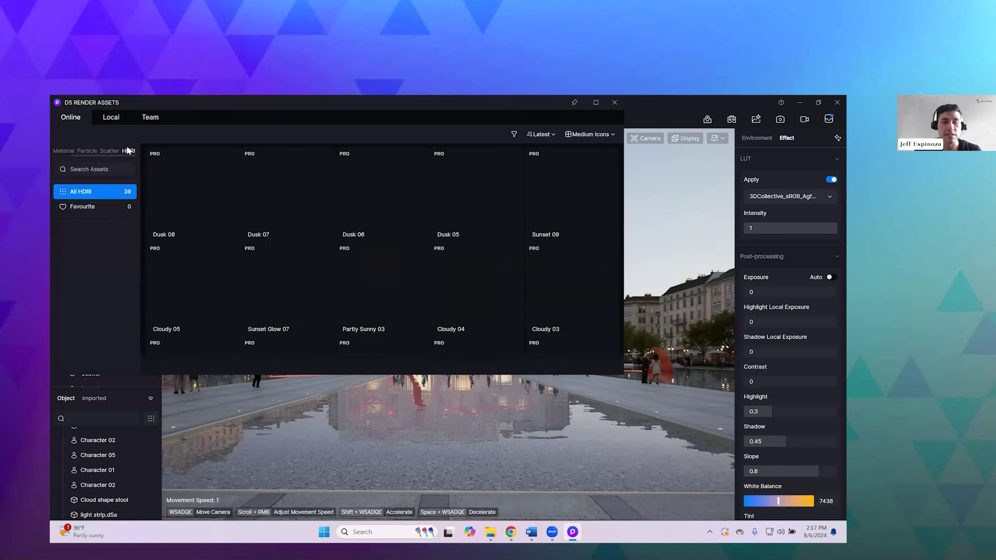
{"action": "left_click_drag", "start_coordinate": [115, 157], "coordinate": [71, 150]}
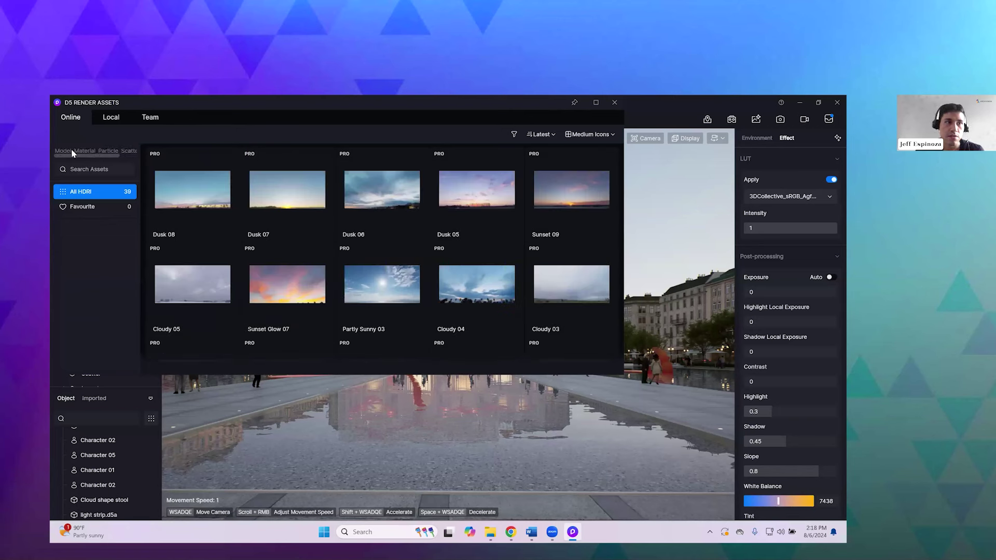
{"action": "left_click", "coordinate": [67, 151]}
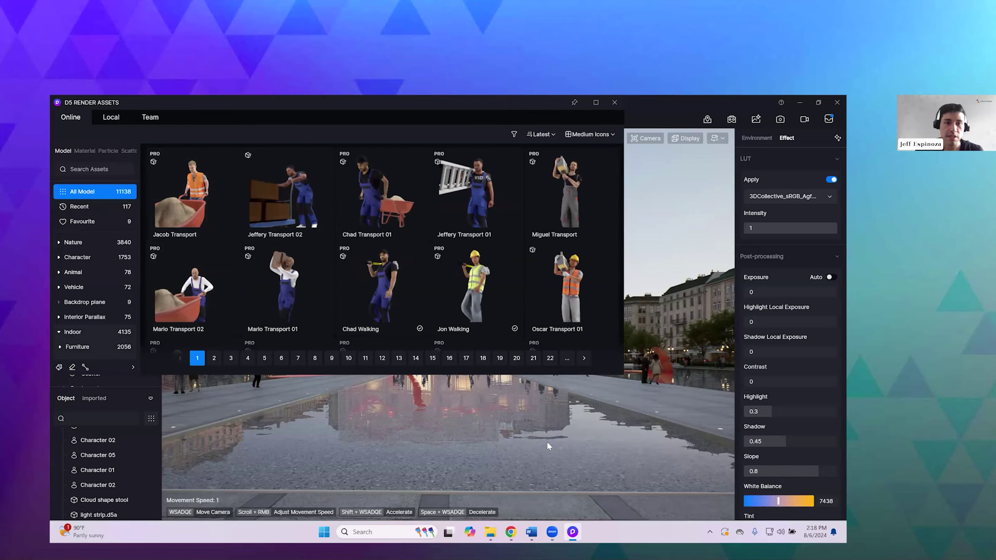
{"action": "left_click", "coordinate": [614, 103]}
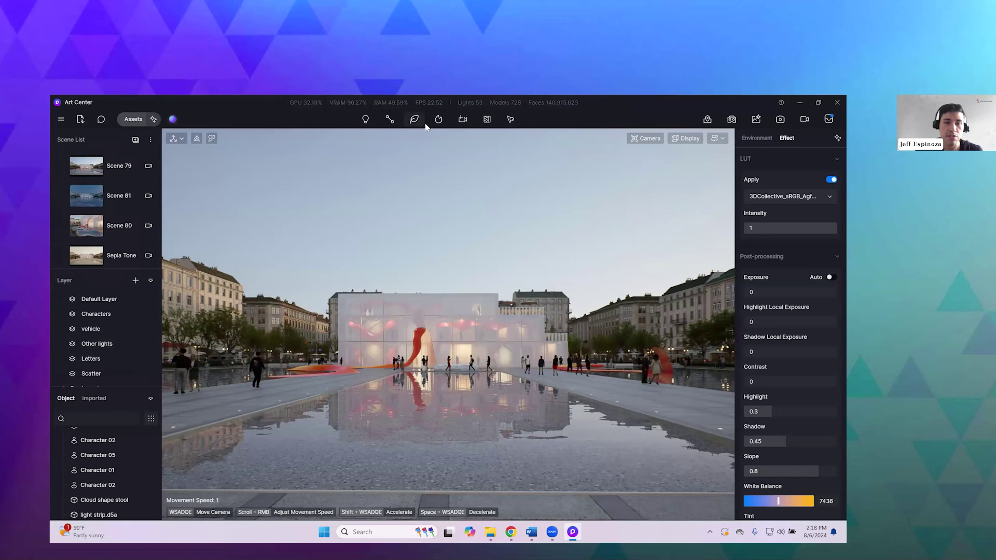
Step: Create a scatter area over the pools by selecting their water material
{"action": "left_click", "coordinate": [390, 119]}
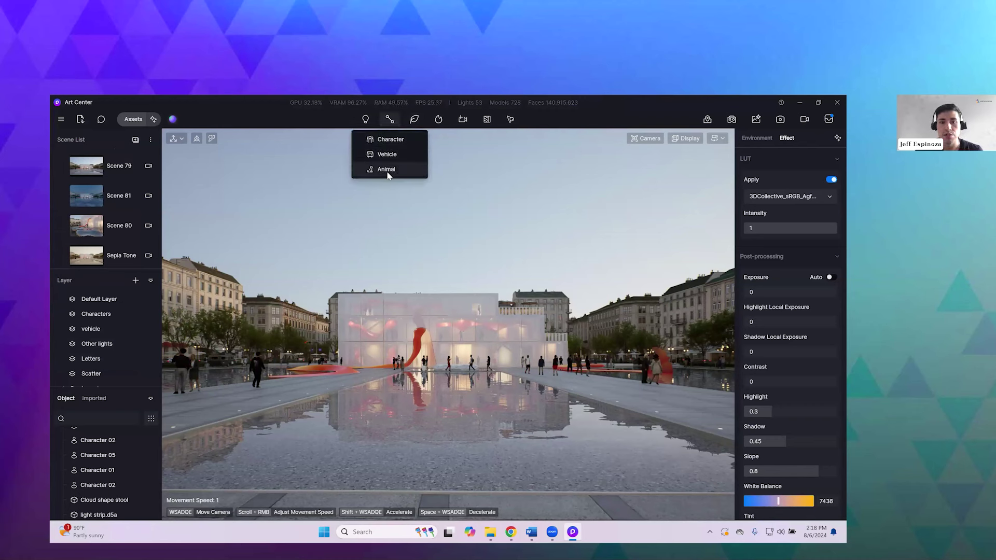
{"action": "left_click", "coordinate": [414, 118]}
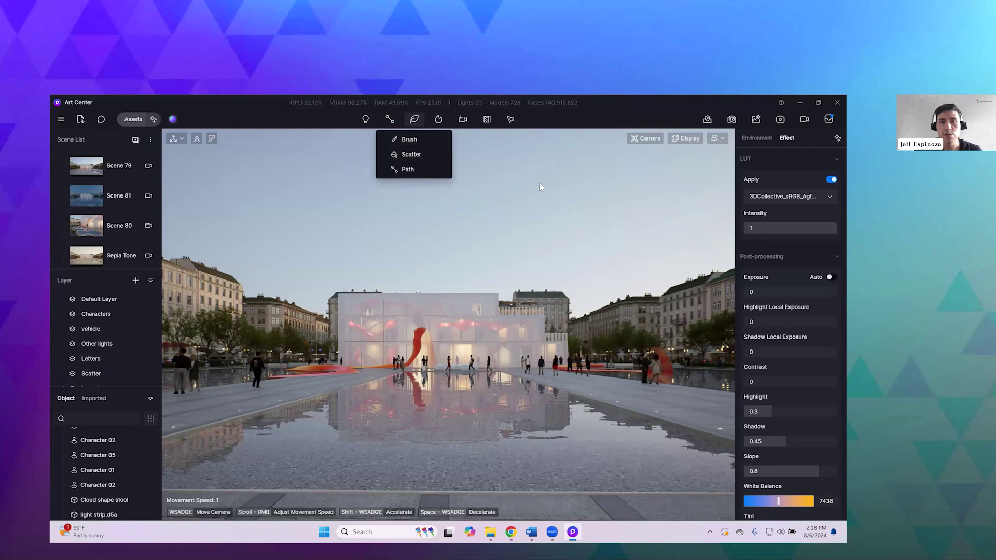
{"action": "left_click", "coordinate": [511, 123]}
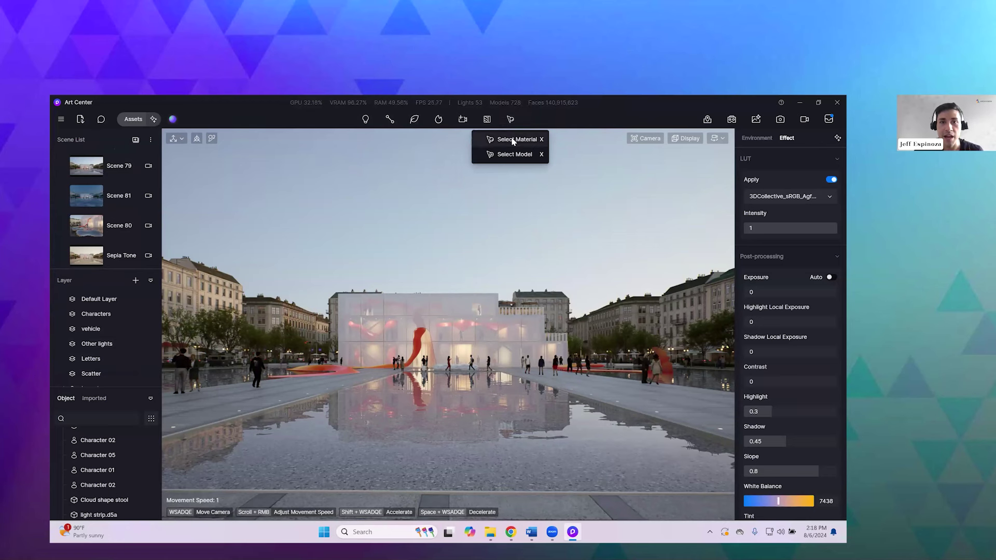
{"action": "left_click", "coordinate": [512, 140]}
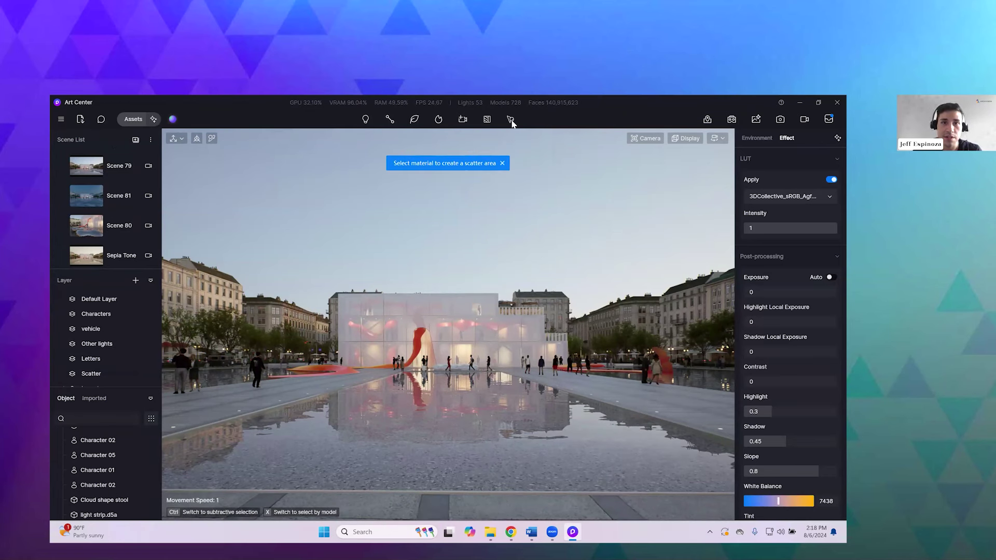
{"action": "left_click", "coordinate": [518, 139]}
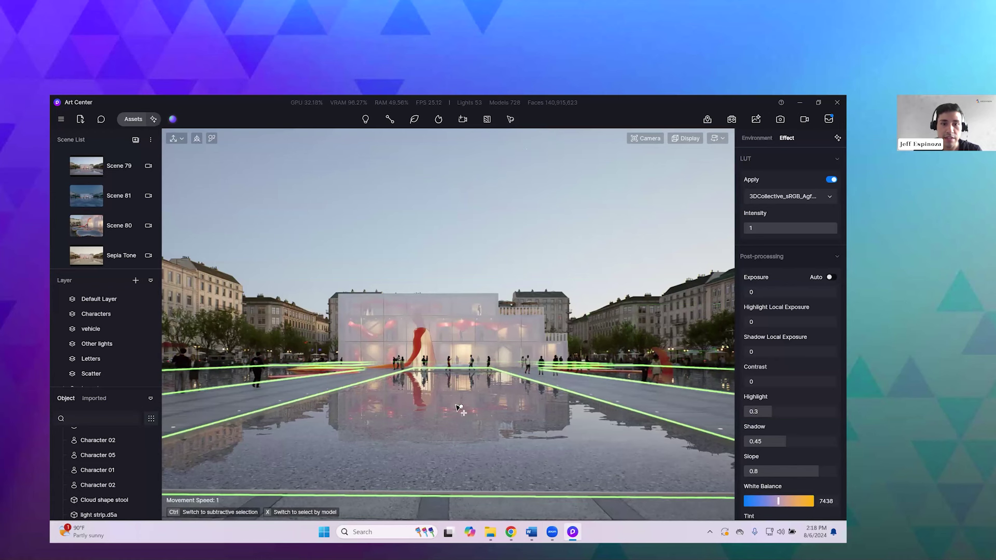
{"action": "left_click", "coordinate": [436, 411]}
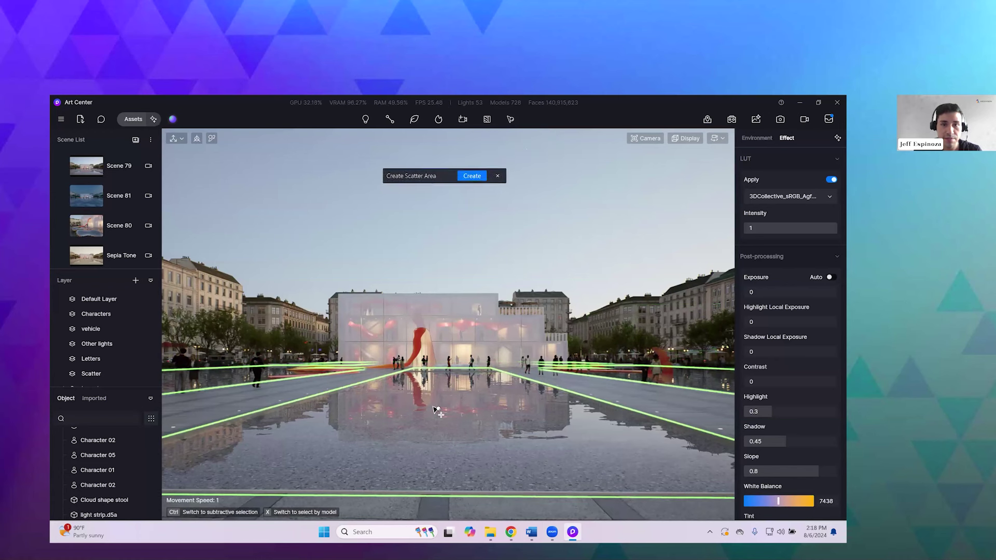
{"action": "left_click", "coordinate": [472, 177]}
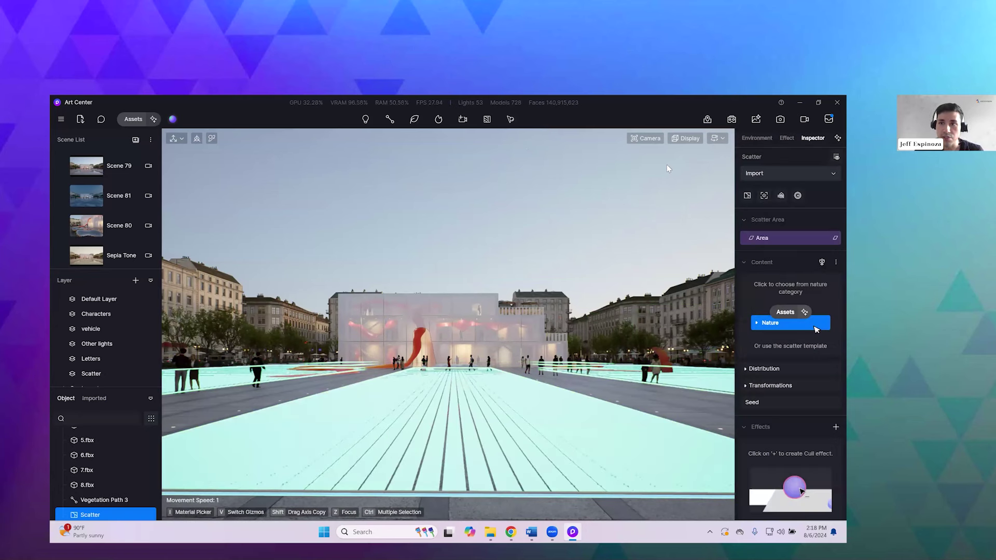
Step: Apply the Checkerboard Lawn scatter preset to the new pool area and close the asset library
{"action": "left_click", "coordinate": [781, 197]}
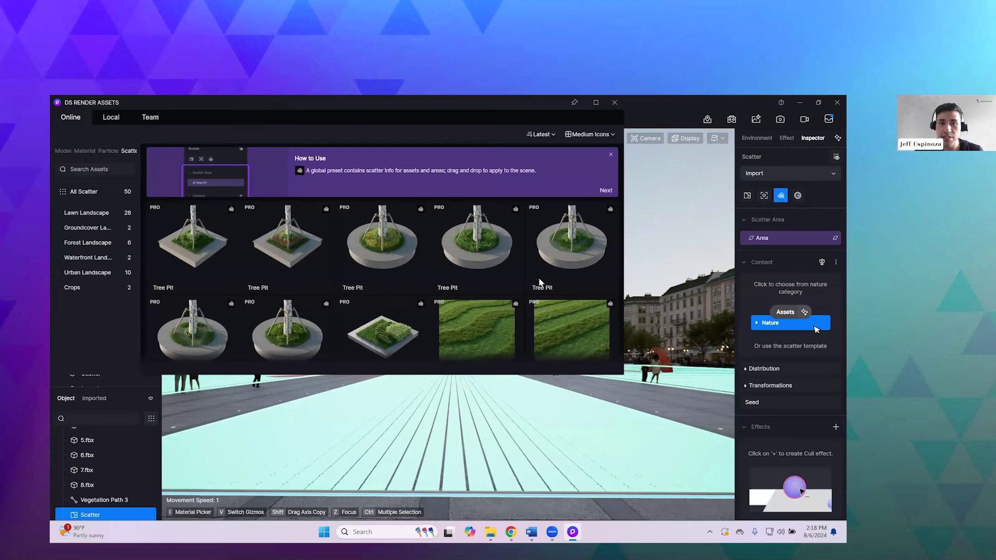
{"action": "scroll", "coordinate": [494, 298], "scroll_direction": "down", "scroll_amount": 3}
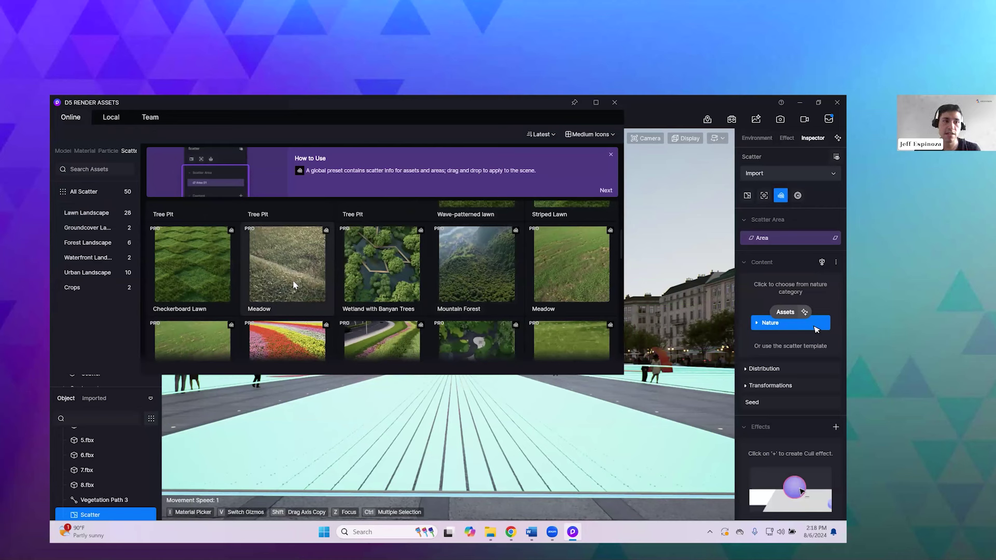
{"action": "left_click", "coordinate": [188, 261]}
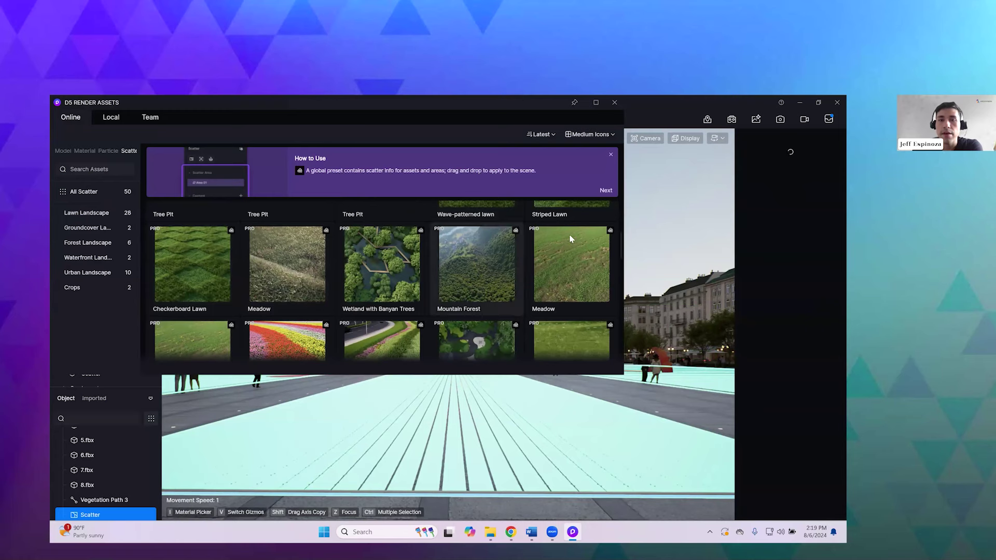
{"action": "left_click", "coordinate": [615, 103]}
Step: Turn on the scatter highlights and examine the contents of Sub Area 0 and Sub Area 1 in the checkerboard lawn
{"action": "key", "text": "e"}
{"action": "key", "text": "e"}
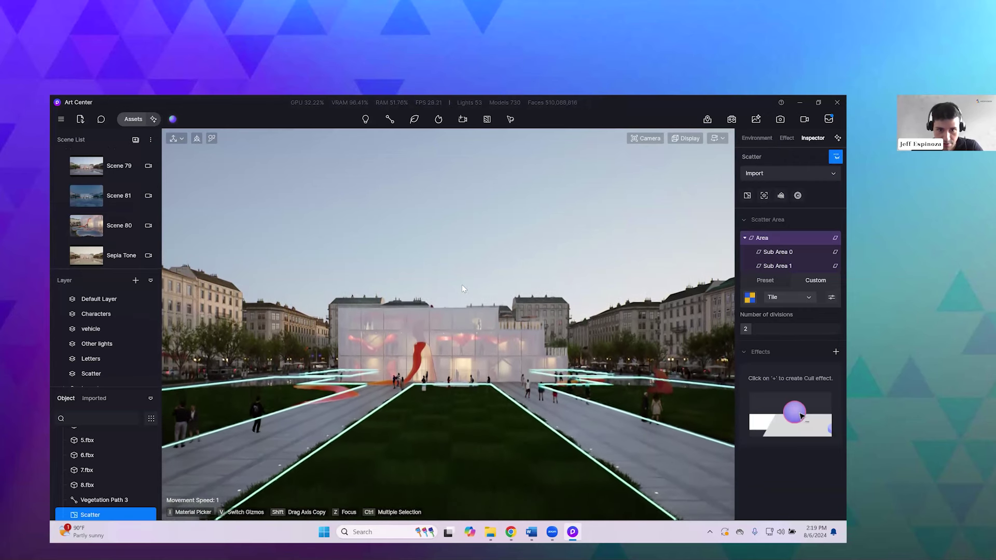
{"action": "right_click_drag", "start_coordinate": [463, 289], "coordinate": [463, 380]}
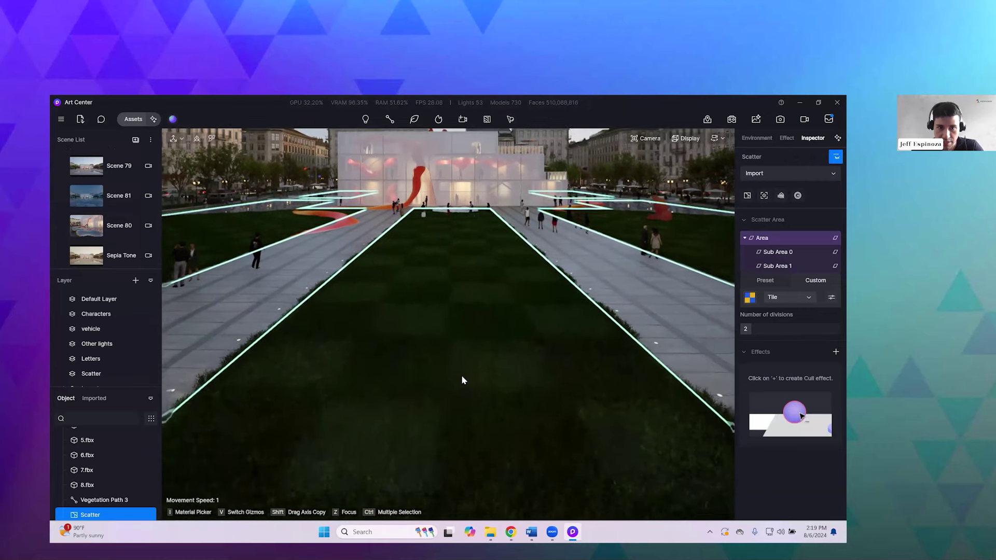
{"action": "left_click", "coordinate": [835, 158]}
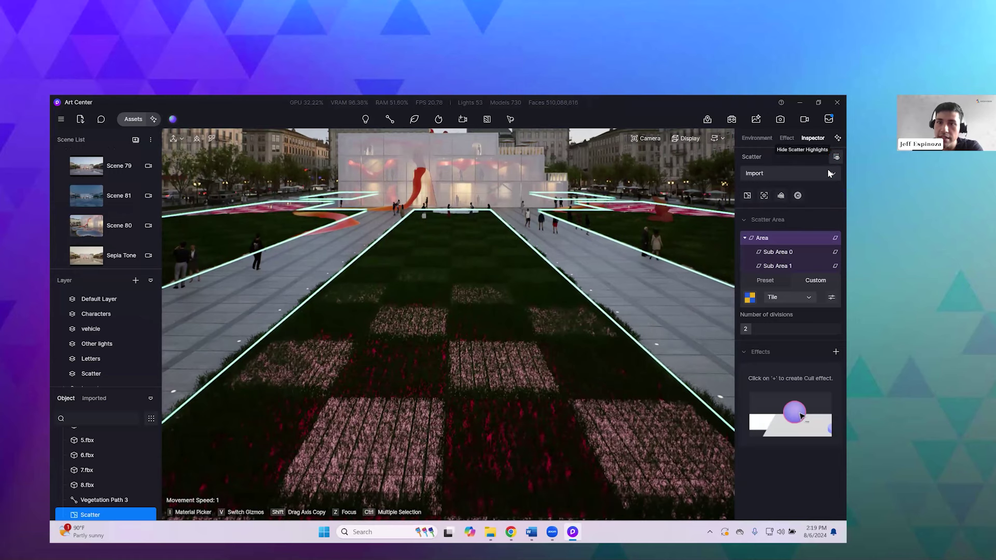
{"action": "left_click", "coordinate": [784, 252]}
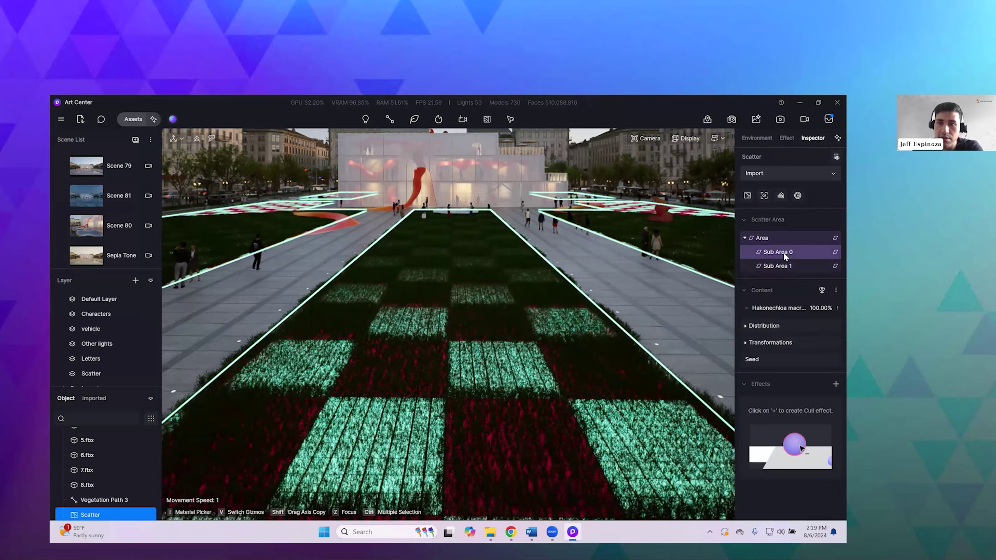
{"action": "left_click", "coordinate": [782, 269]}
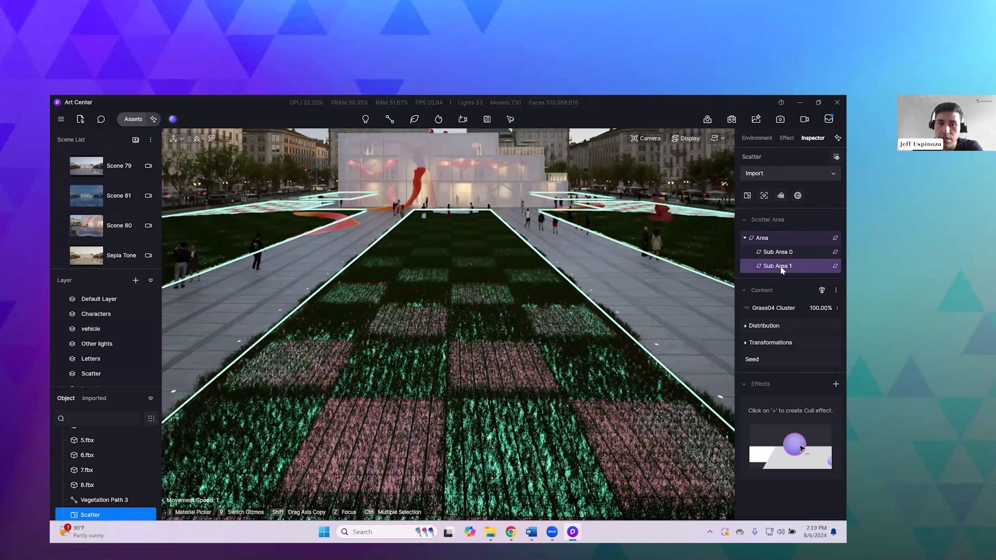
Step: Apply the Wild Grassland scatter preset to Sub Area 0, close the asset library and inspect the planted pool area
{"action": "left_click", "coordinate": [786, 253]}
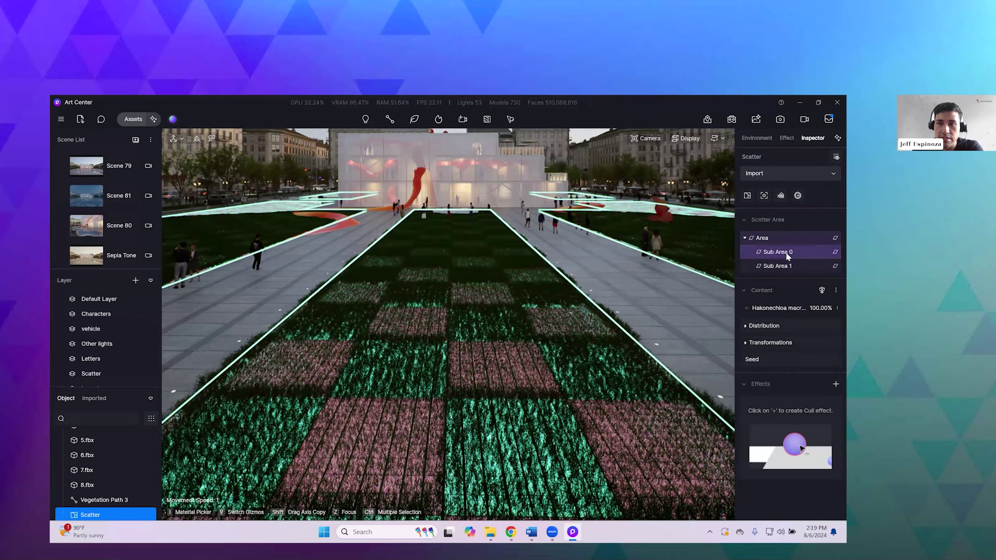
{"action": "left_click", "coordinate": [821, 290]}
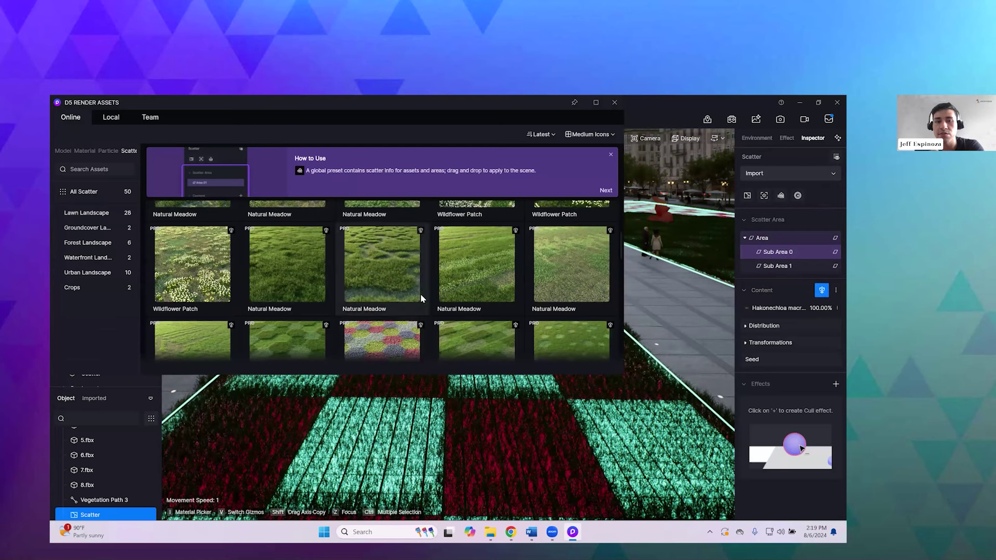
{"action": "scroll", "coordinate": [454, 321], "scroll_direction": "down", "scroll_amount": 5}
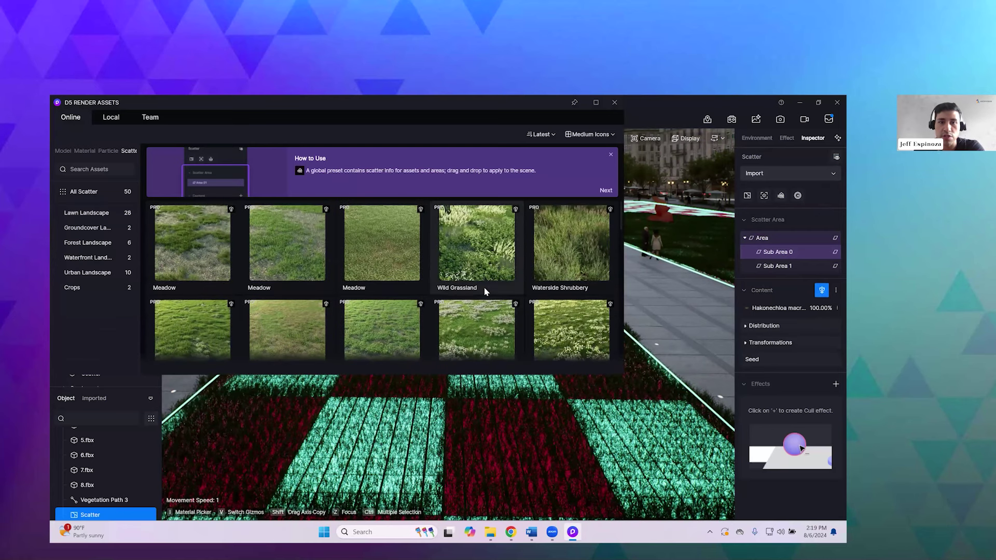
{"action": "left_click", "coordinate": [480, 255]}
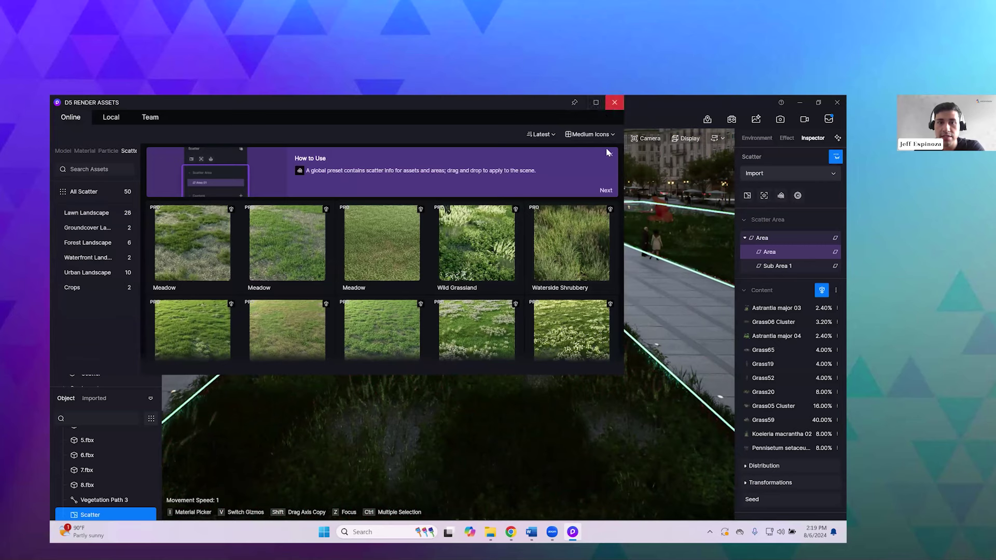
{"action": "left_click", "coordinate": [615, 102]}
{"action": "right_click_drag", "start_coordinate": [471, 322], "coordinate": [523, 310]}
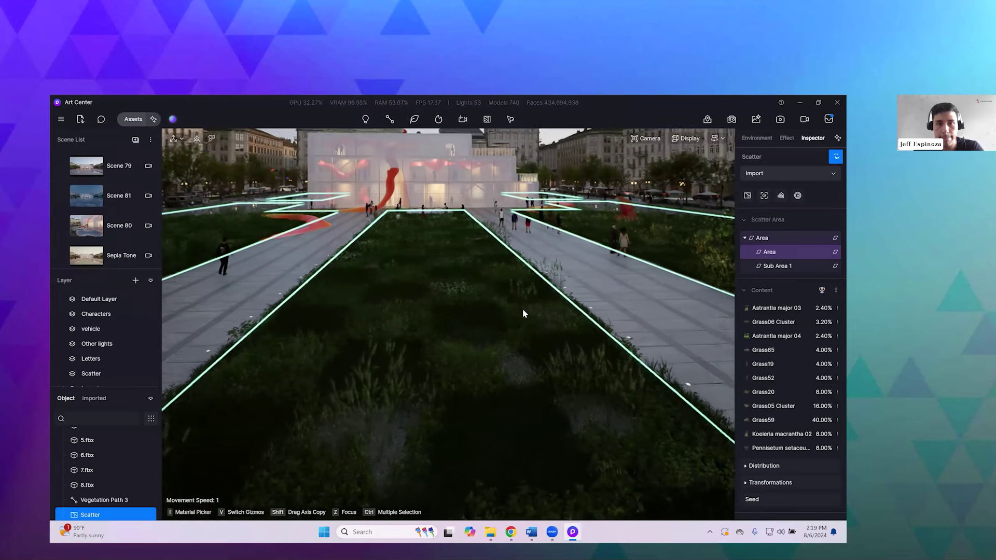
{"action": "key", "text": "w"}
{"action": "right_click_drag", "start_coordinate": [608, 304], "coordinate": [659, 298]}
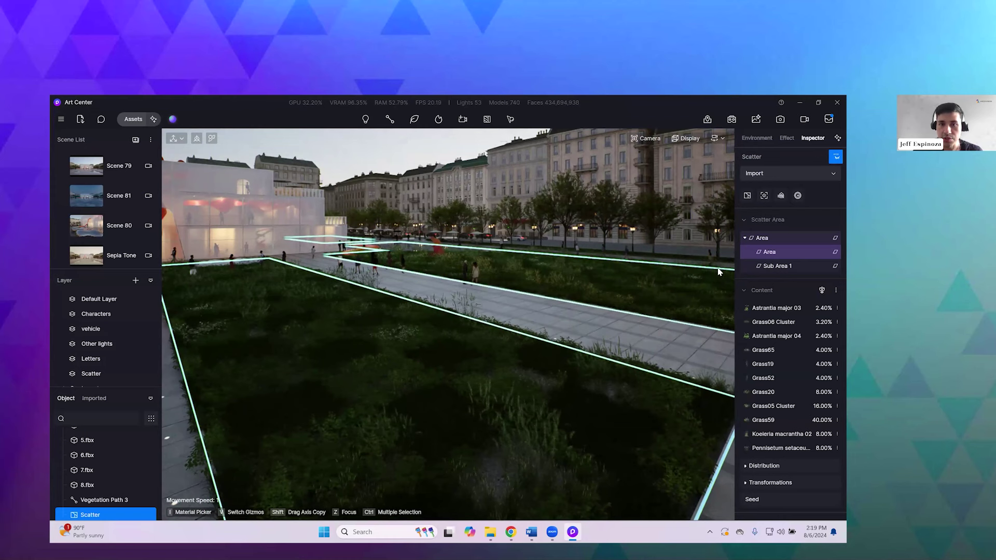
Step: Replace the main scatter area's custom tile pattern with the image d5render-logo-oval-dark.png
{"action": "left_click", "coordinate": [779, 239]}
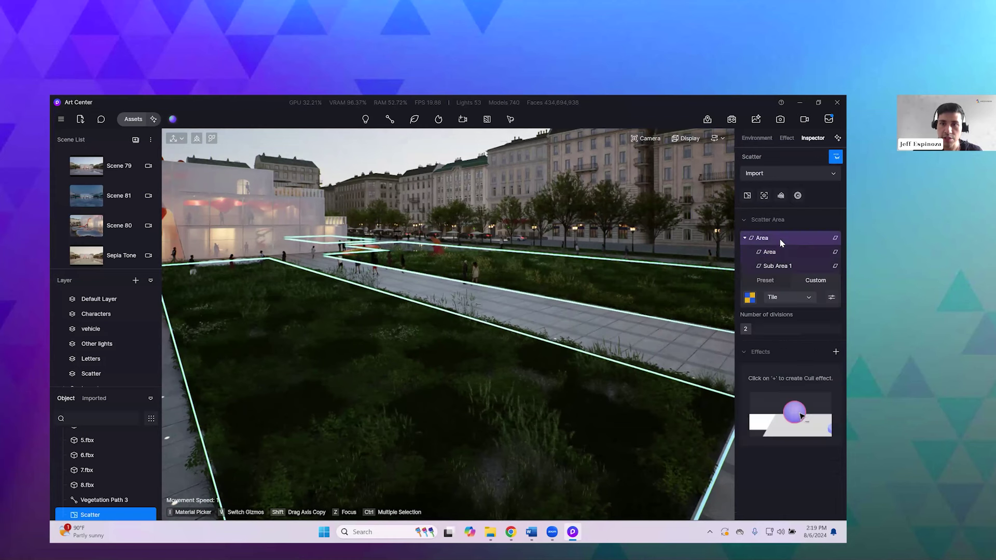
{"action": "left_click", "coordinate": [750, 300]}
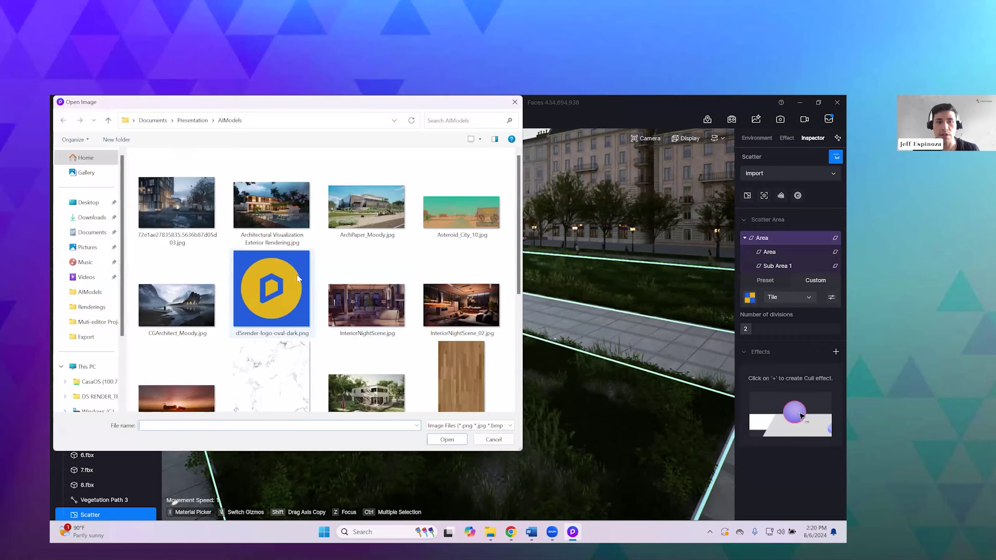
{"action": "double_click", "coordinate": [297, 278]}
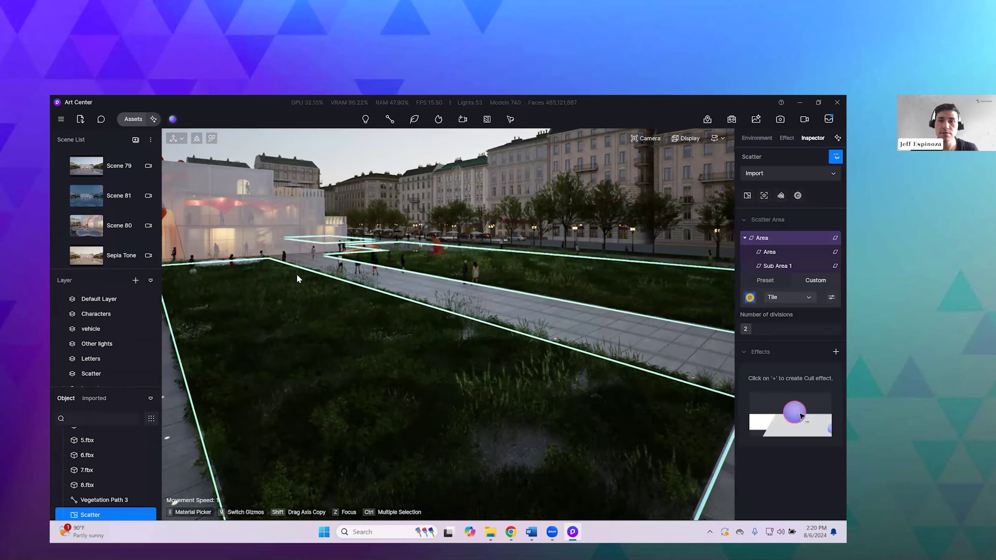
Step: Show the scatter highlights and examine how the logo pattern divides the grassland area and Sub Area 1
{"action": "left_click", "coordinate": [773, 253]}
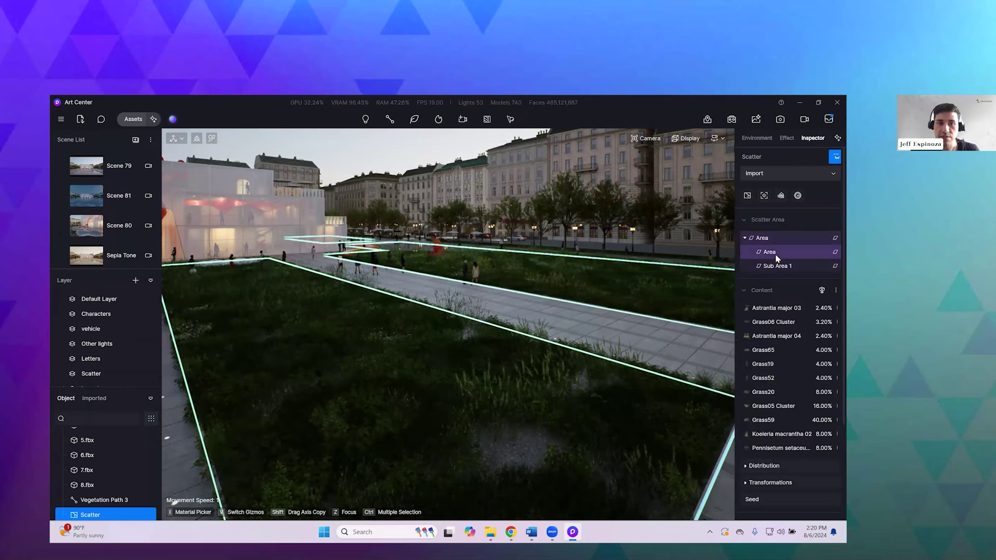
{"action": "left_click", "coordinate": [836, 156]}
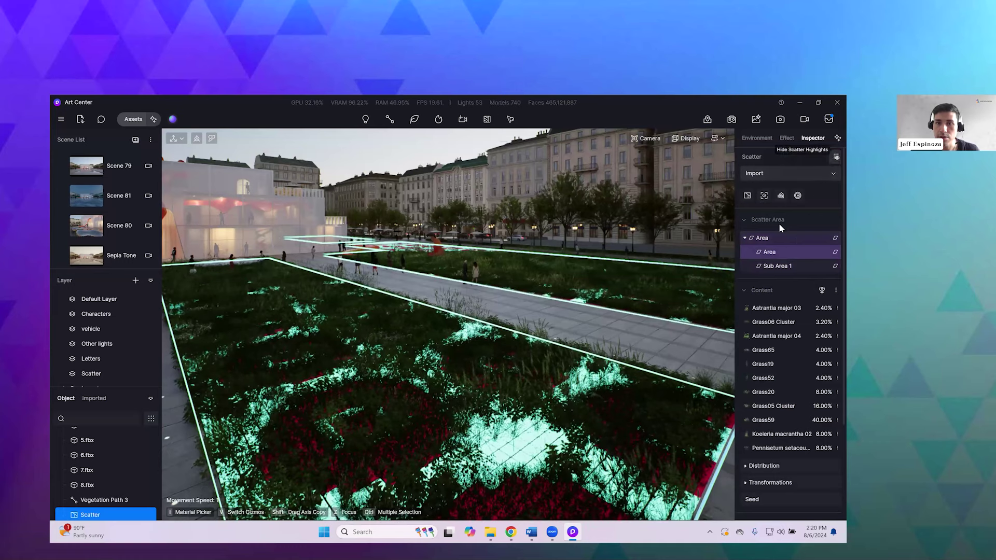
{"action": "left_click", "coordinate": [761, 265]}
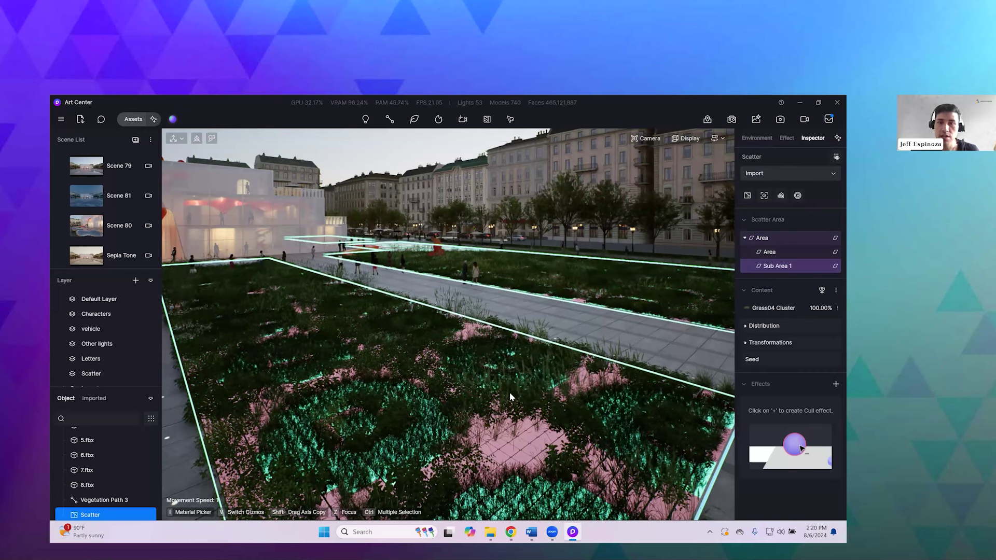
Step: Apply the Floral Hexagon Turf scatter preset to Sub Area 1, close the asset library and face the building again
{"action": "left_click", "coordinate": [821, 291]}
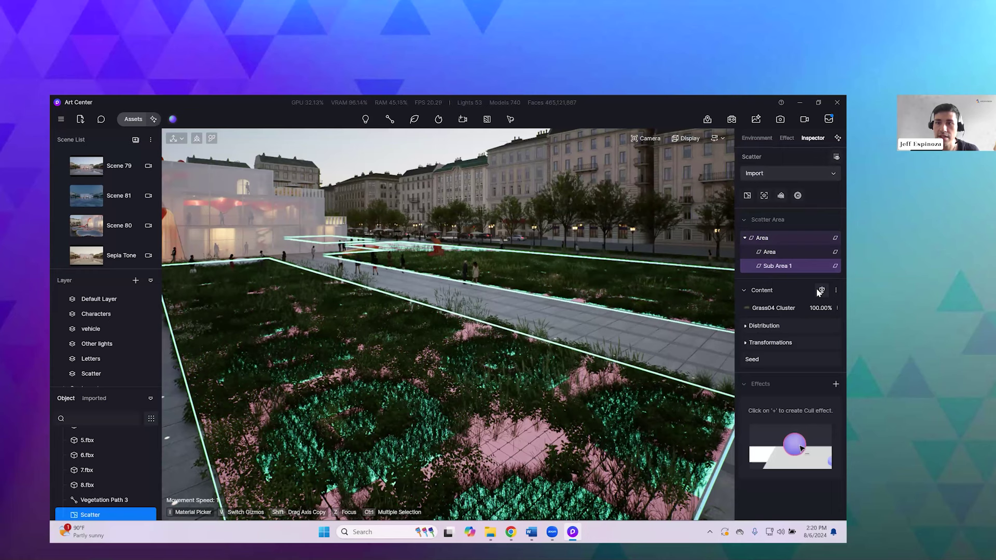
{"action": "scroll", "coordinate": [435, 257], "scroll_direction": "down", "scroll_amount": 3}
{"action": "scroll", "coordinate": [439, 276], "scroll_direction": "down", "scroll_amount": 2}
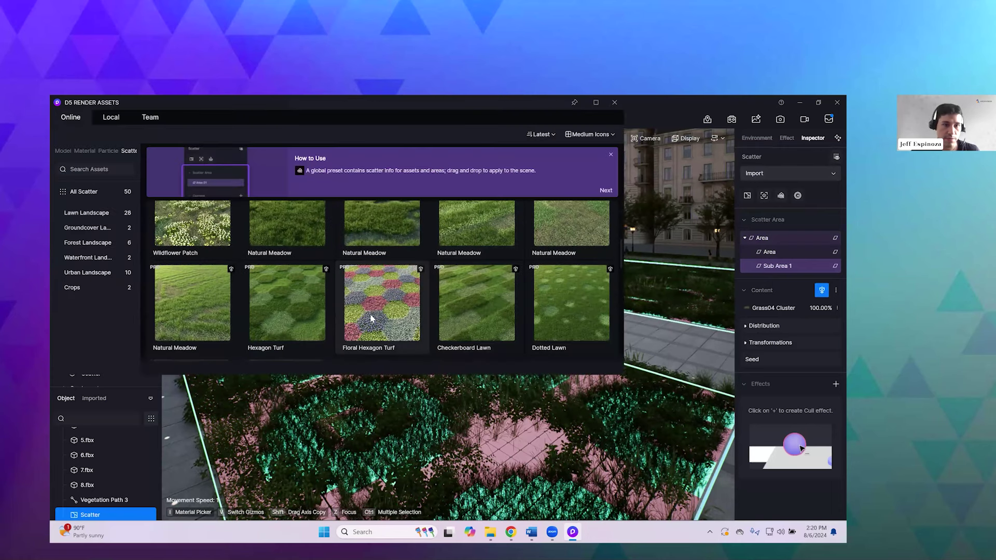
{"action": "left_click", "coordinate": [372, 318]}
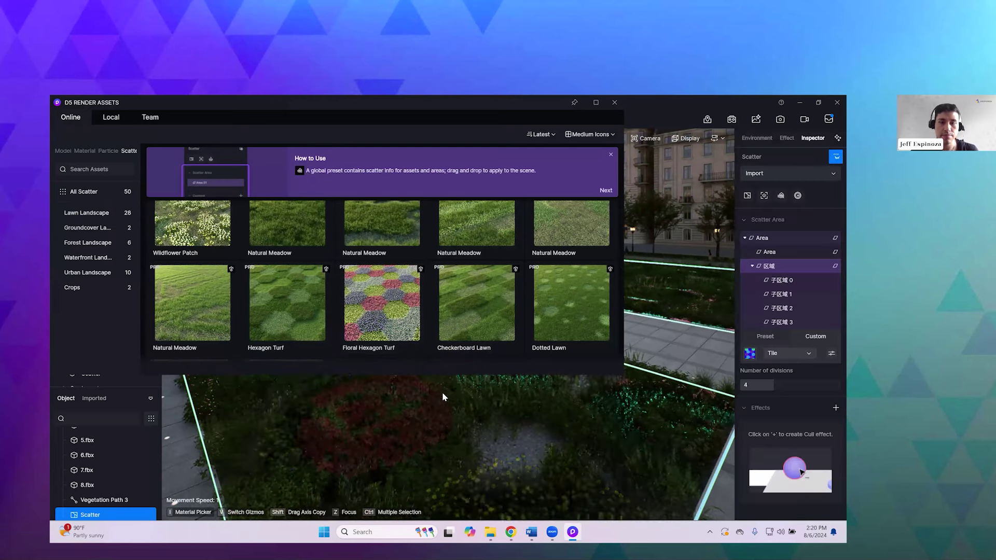
{"action": "left_click", "coordinate": [615, 102]}
{"action": "right_click_drag", "start_coordinate": [526, 345], "coordinate": [353, 349]}
{"action": "key", "text": "d"}
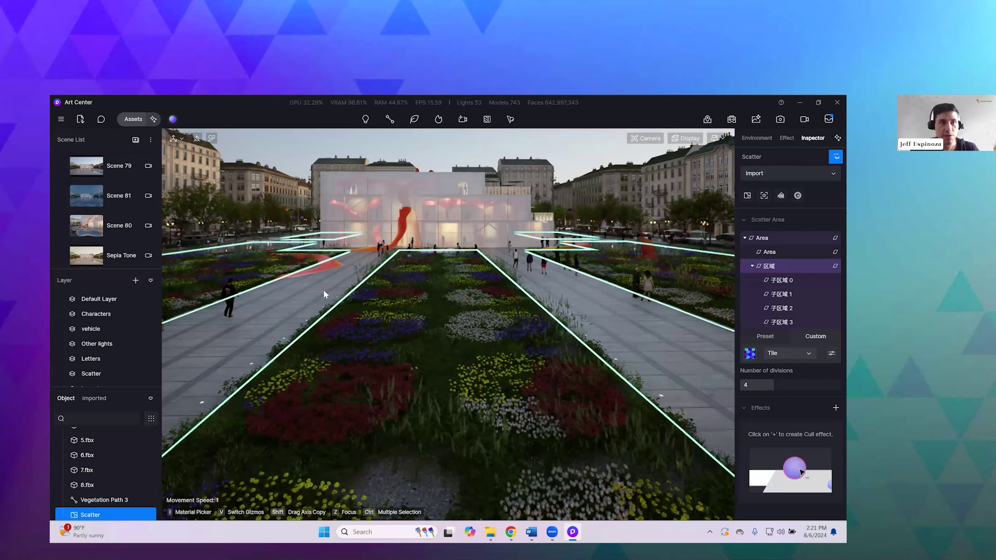
Step: Examine the flower beds up close towards the building, hiding and showing the scatter to compare it with the pools
{"action": "scroll", "coordinate": [370, 273], "scroll_direction": "up", "scroll_amount": 2}
{"action": "scroll", "coordinate": [353, 274], "scroll_direction": "up", "scroll_amount": 2}
{"action": "scroll", "coordinate": [348, 274], "scroll_direction": "up", "scroll_amount": 3}
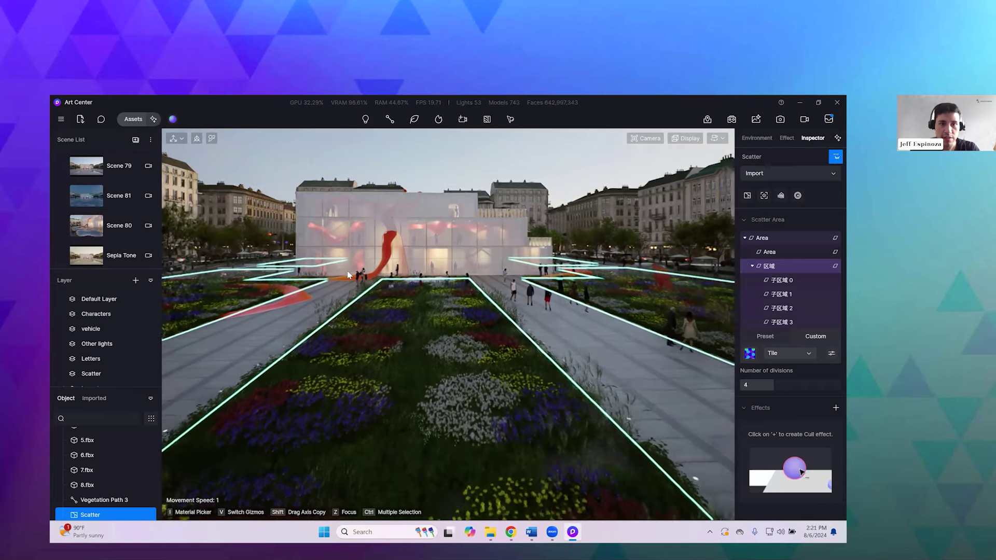
{"action": "scroll", "coordinate": [342, 276], "scroll_direction": "up", "scroll_amount": 3}
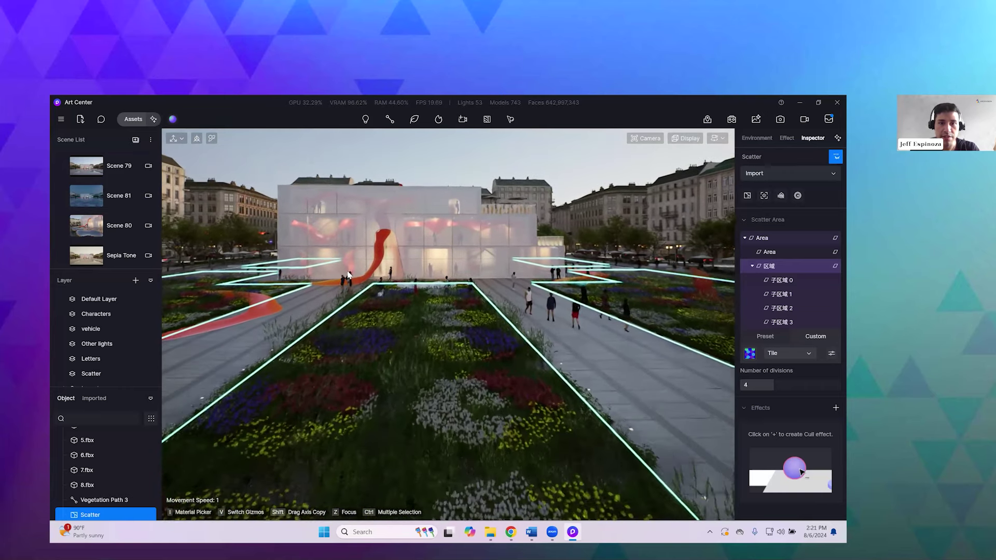
{"action": "scroll", "coordinate": [328, 278], "scroll_direction": "up", "scroll_amount": 3}
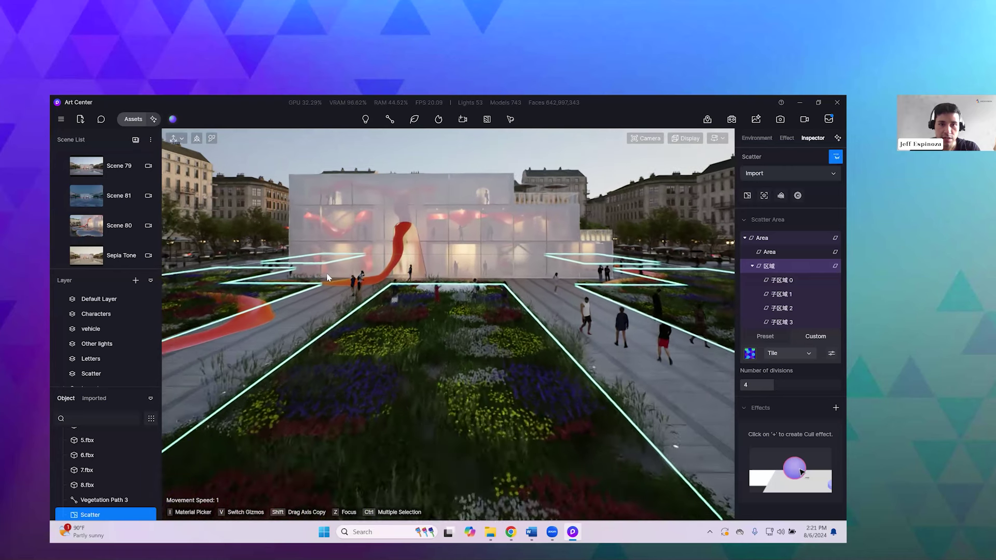
{"action": "scroll", "coordinate": [327, 278], "scroll_direction": "up", "scroll_amount": 3}
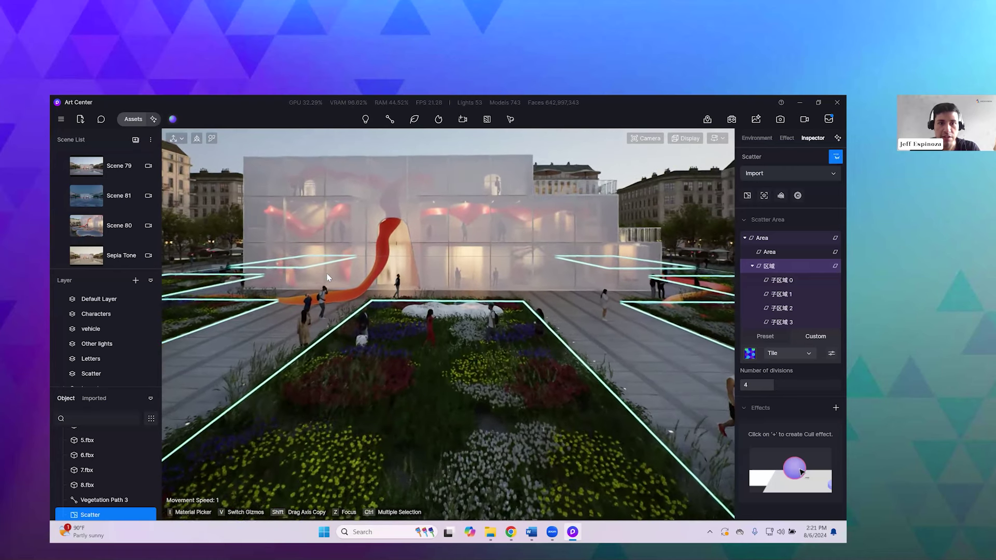
{"action": "left_click", "coordinate": [150, 515]}
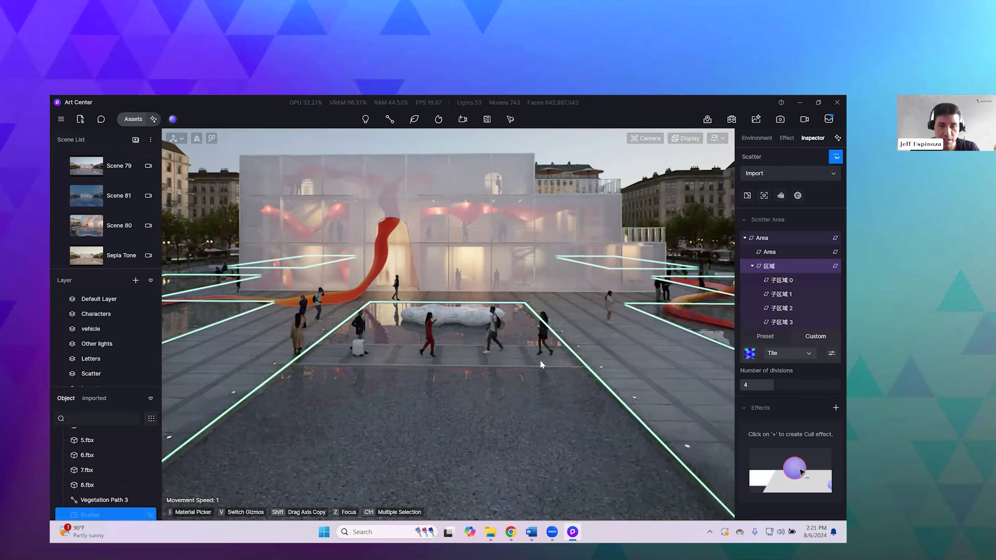
{"action": "left_click", "coordinate": [150, 515]}
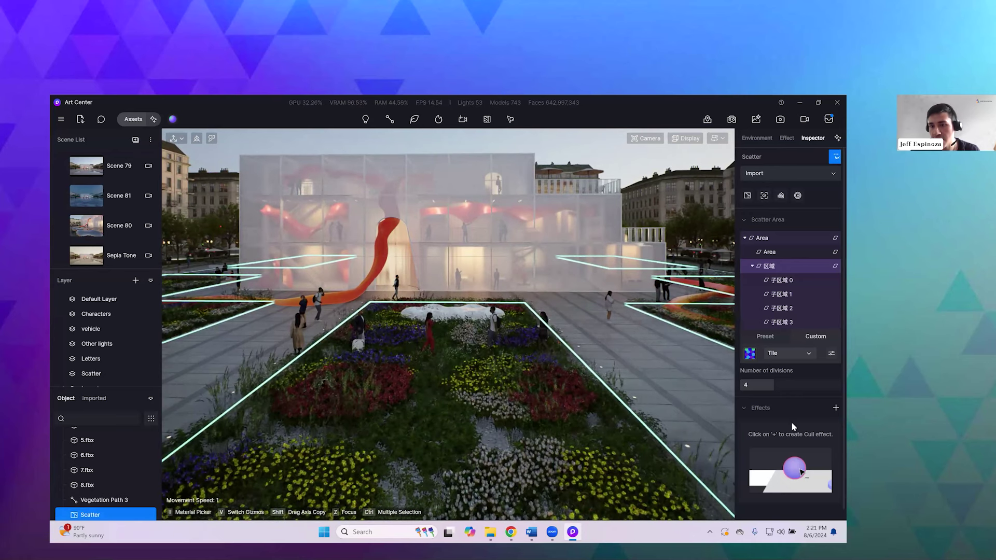
Step: Create a Cull effect from the walkway's paving material to clear plants off the path, and inspect the path's edges
{"action": "left_click", "coordinate": [833, 408]}
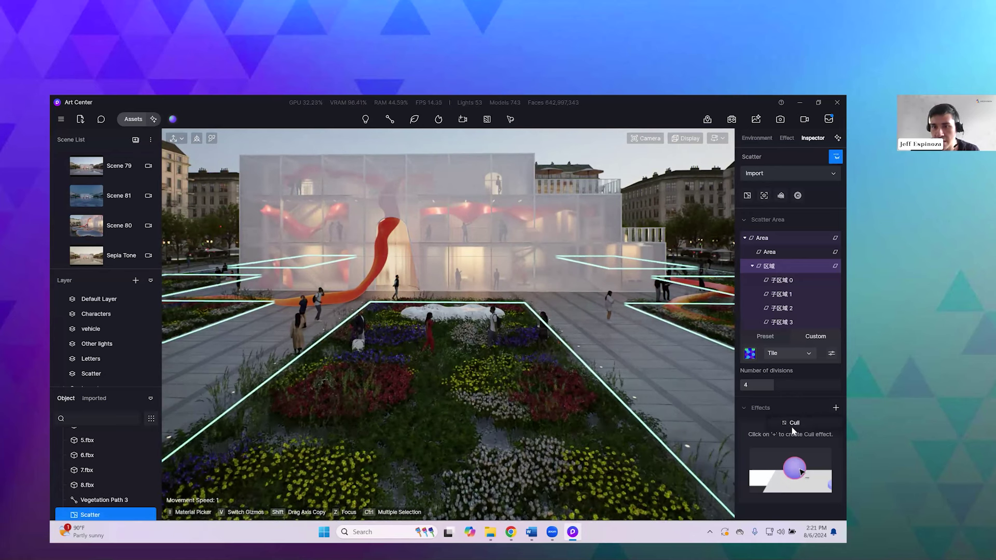
{"action": "left_click", "coordinate": [793, 423]}
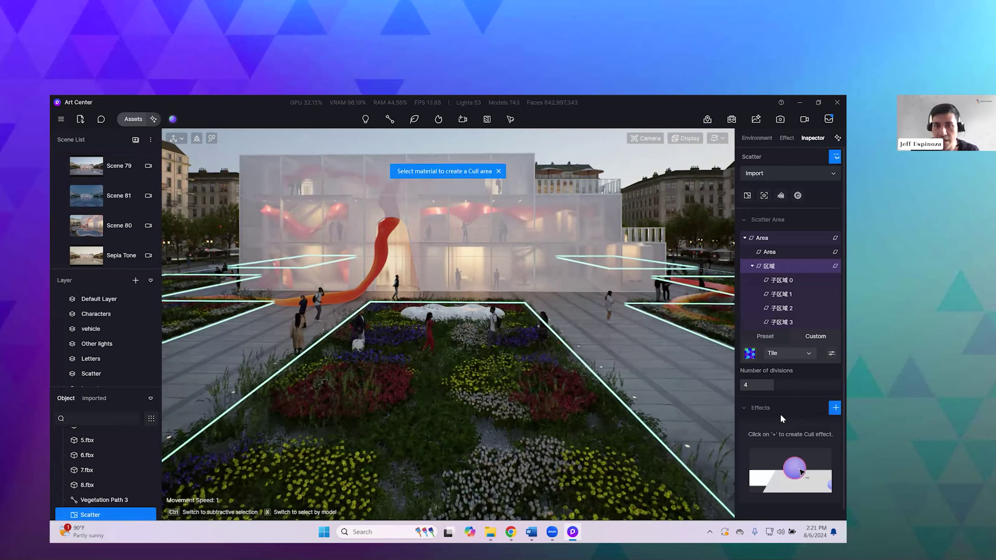
{"action": "left_click", "coordinate": [593, 341]}
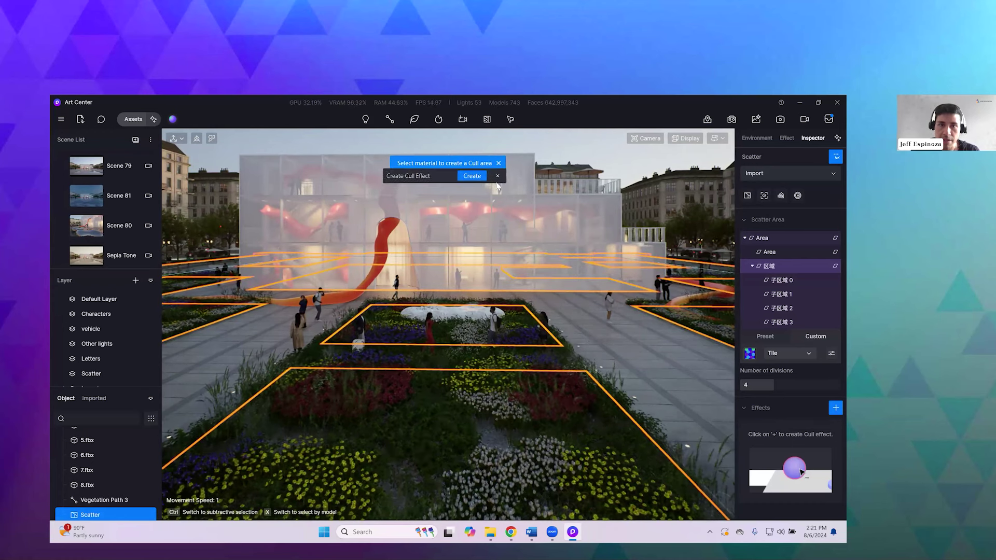
{"action": "left_click", "coordinate": [473, 177]}
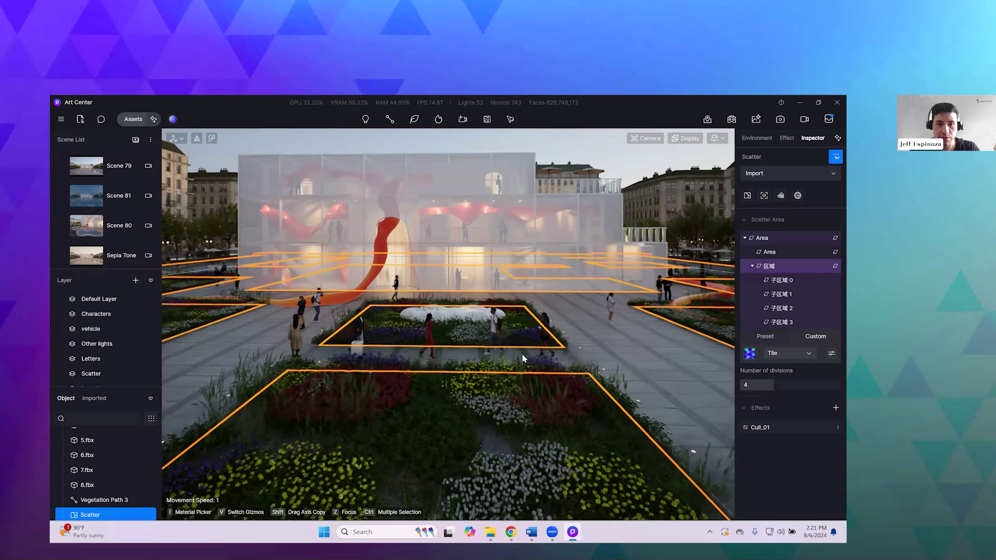
{"action": "right_click_drag", "start_coordinate": [418, 380], "coordinate": [482, 370]}
{"action": "key", "text": "d"}
{"action": "key", "text": "d"}
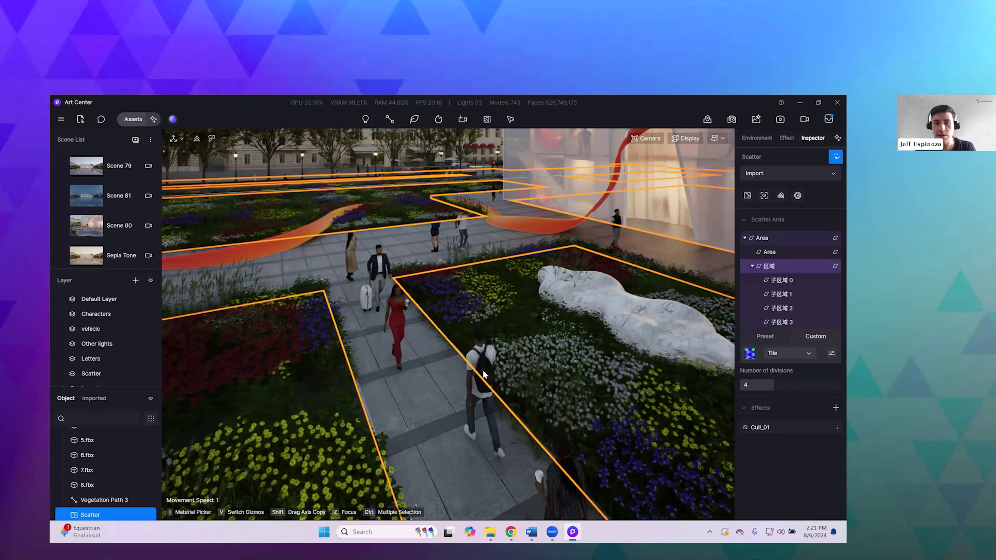
Step: Enable the cull effect's falloff area with a distance of 1.15 m and a density of 8.9%
{"action": "left_click", "coordinate": [760, 429]}
{"action": "left_click", "coordinate": [827, 473]}
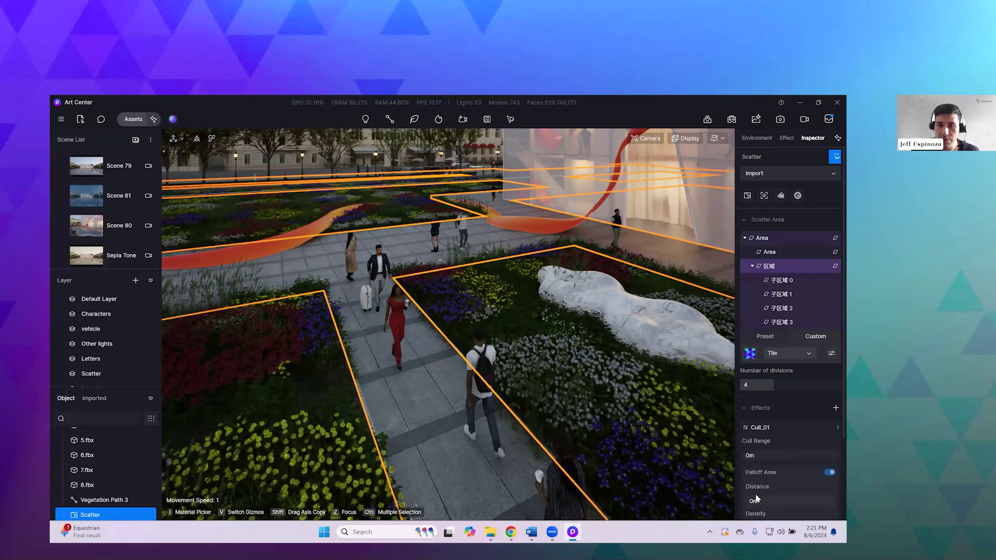
{"action": "left_click_drag", "start_coordinate": [748, 500], "coordinate": [758, 500]}
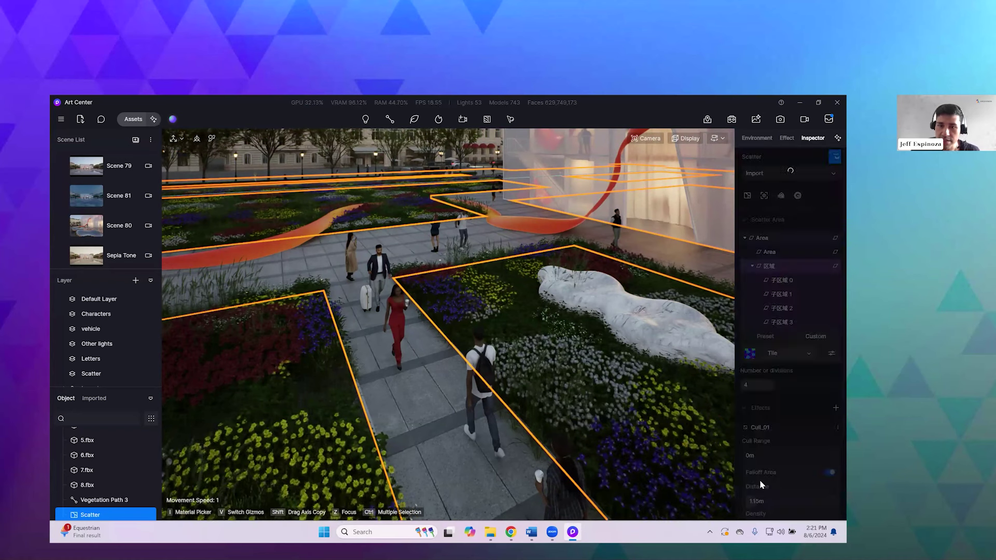
{"action": "scroll", "coordinate": [765, 456], "scroll_direction": "down", "scroll_amount": 2}
{"action": "left_click_drag", "start_coordinate": [750, 453], "coordinate": [759, 453]}
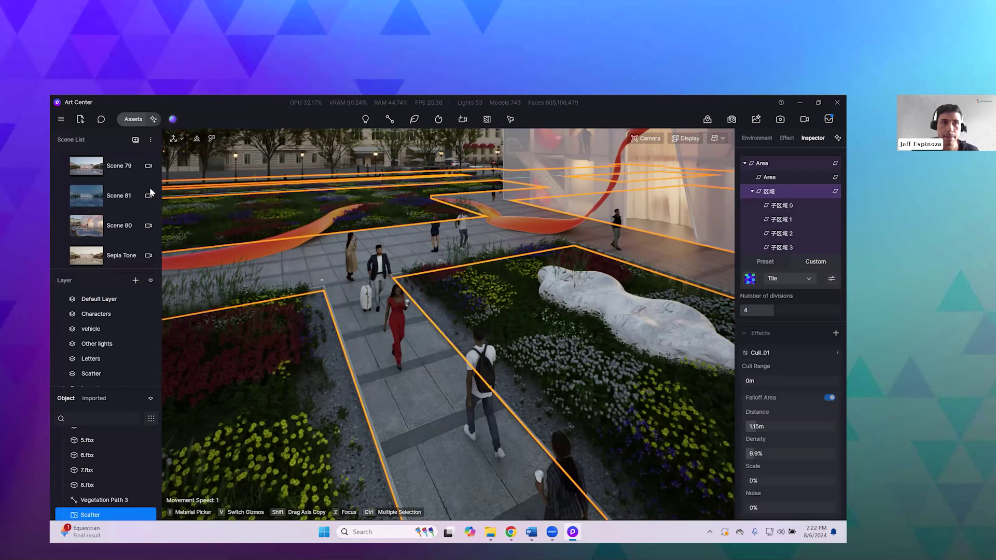
Step: Switch to Scene 79 and delete the Scatter object covering the pools
{"action": "left_click", "coordinate": [121, 177]}
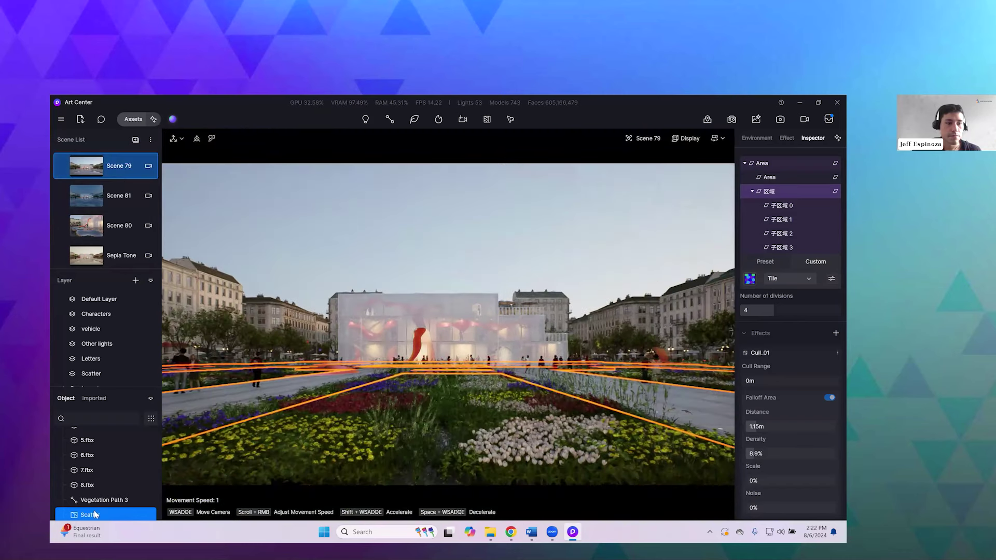
{"action": "right_click", "coordinate": [109, 514]}
{"action": "left_click", "coordinate": [110, 512]}
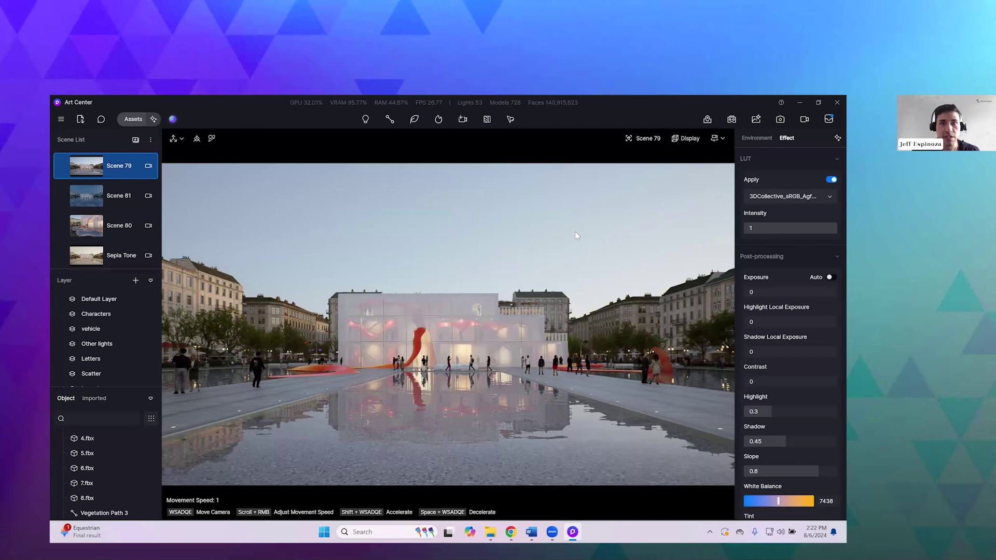
Step: Examine the channels available for image rendering, including AI Enhancer, and open the video rendering mode
{"action": "left_click", "coordinate": [784, 123]}
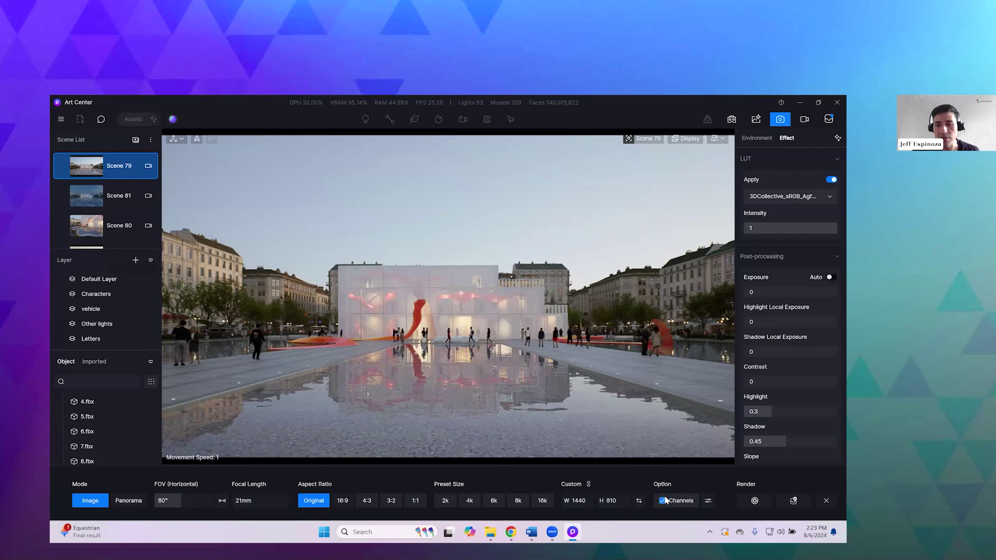
{"action": "left_click", "coordinate": [708, 501]}
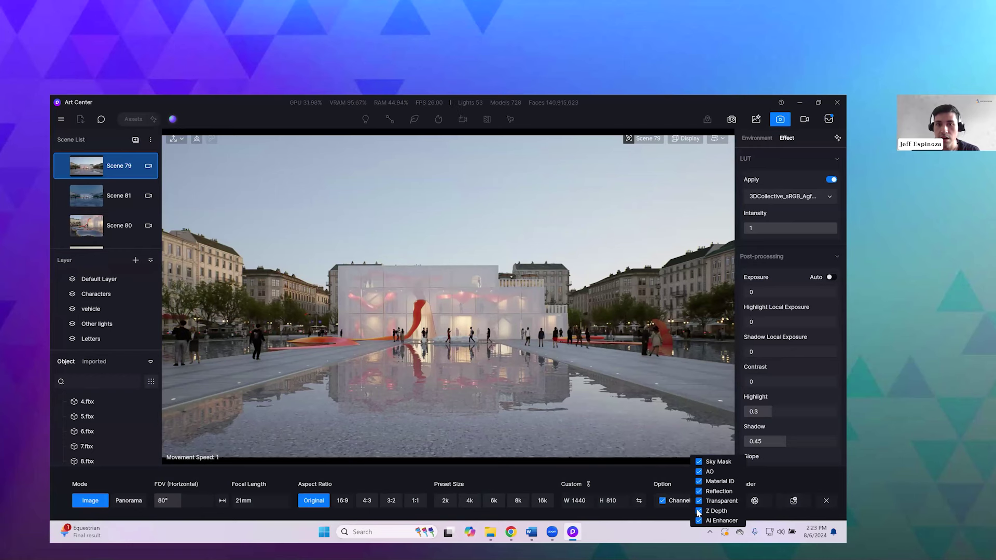
{"action": "left_click", "coordinate": [803, 120]}
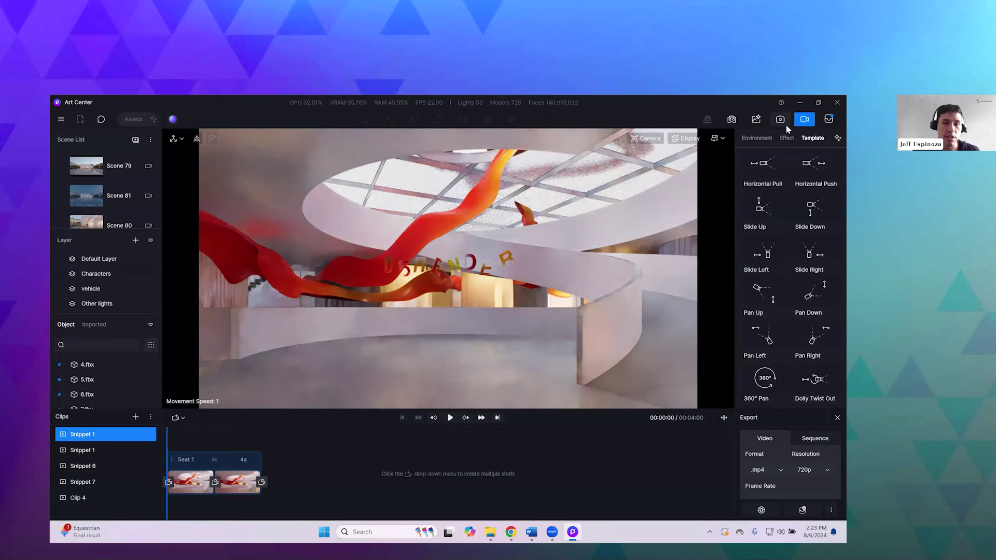
Step: Open Clip 4 and delete its existing Push 0 shot, accepting that the deletion cannot be undone
{"action": "left_click", "coordinate": [71, 500]}
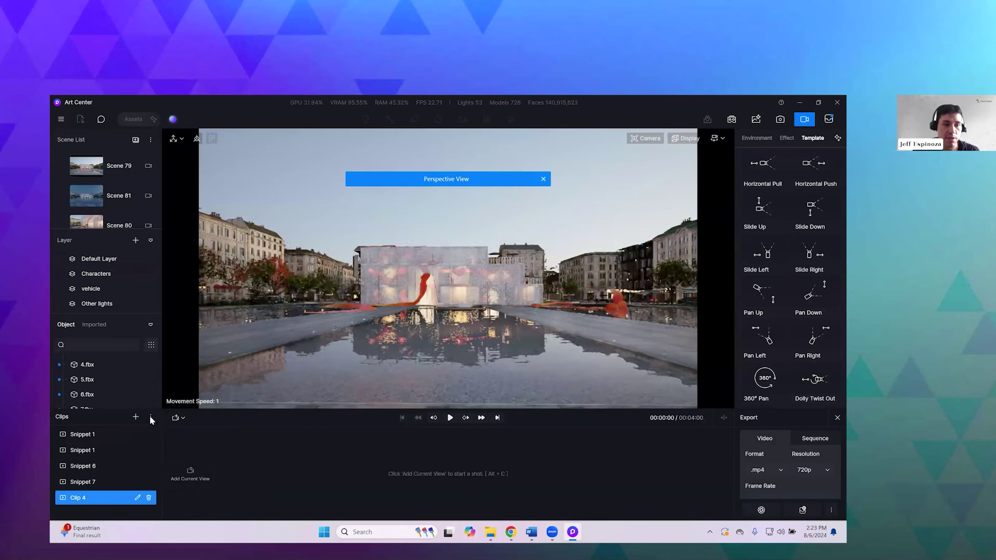
{"action": "right_click", "coordinate": [214, 456]}
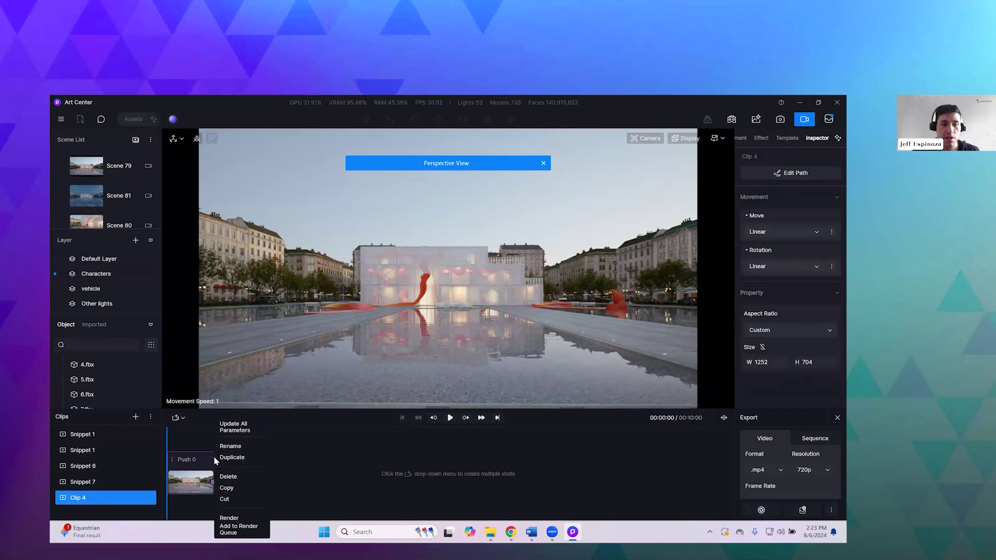
{"action": "left_click", "coordinate": [233, 476]}
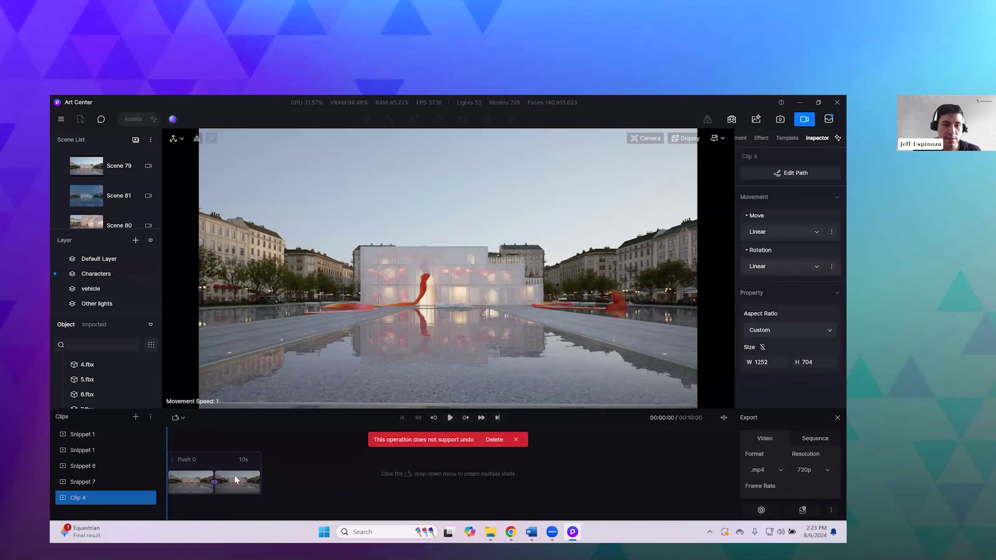
{"action": "left_click", "coordinate": [494, 440]}
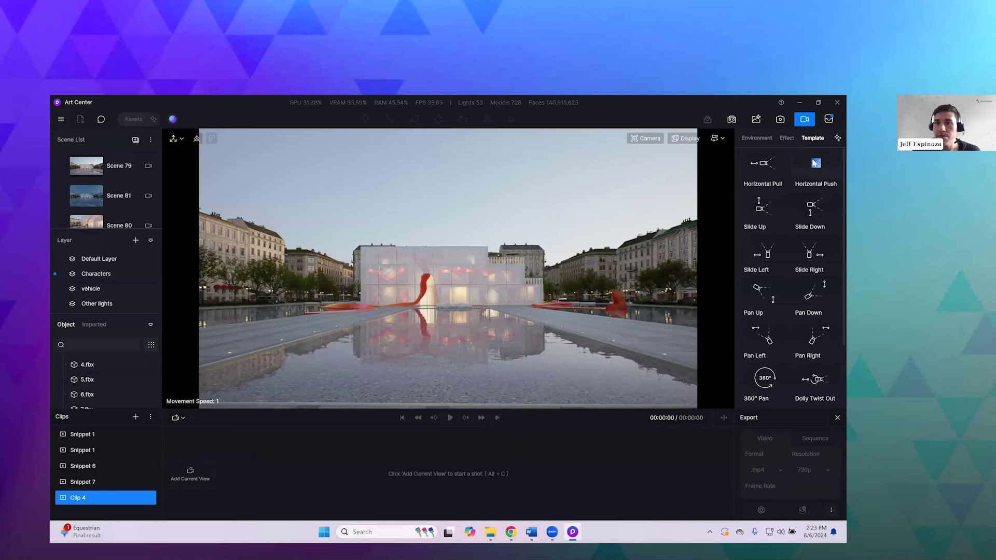
Step: Add a Horizontal Push shot to Clip 4 and set its duration to 5 s
{"action": "left_click", "coordinate": [814, 163]}
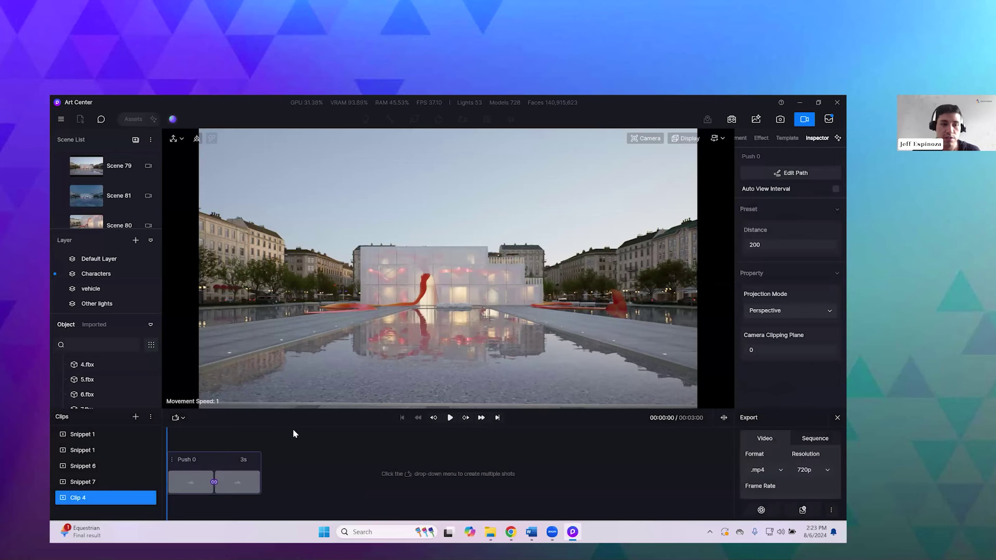
{"action": "left_click", "coordinate": [243, 456]}
{"action": "type", "text": "5"}
{"action": "key", "text": "Return"}
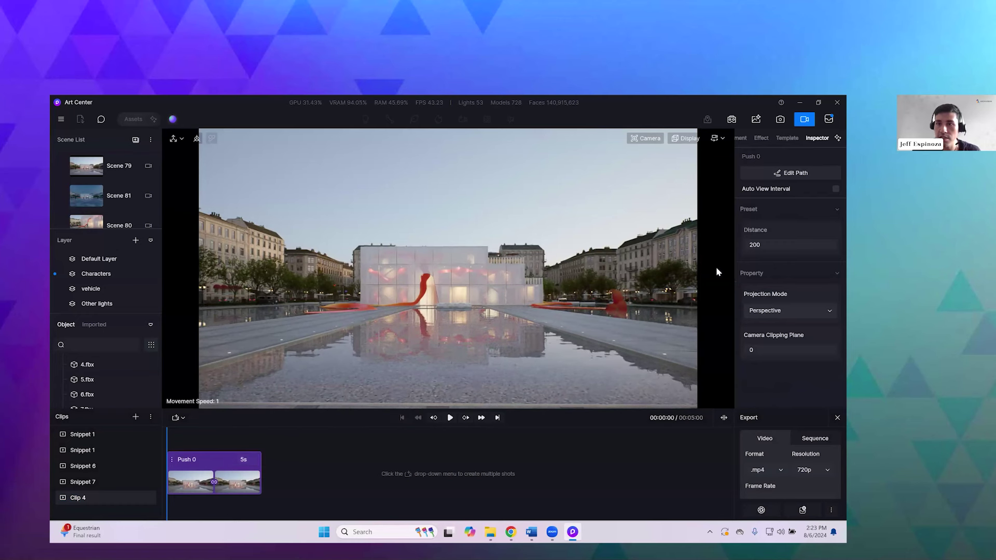
Step: Set the push shot's distance to 100 and play the clip to preview the camera movement
{"action": "left_click", "coordinate": [772, 247]}
{"action": "type", "text": "100"}
{"action": "key", "text": "Return"}
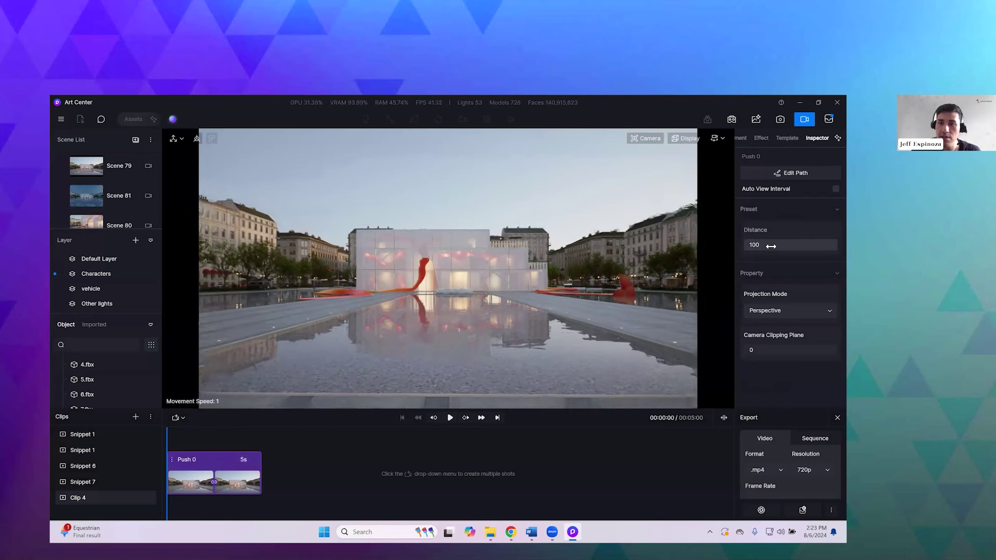
{"action": "left_click", "coordinate": [448, 418]}
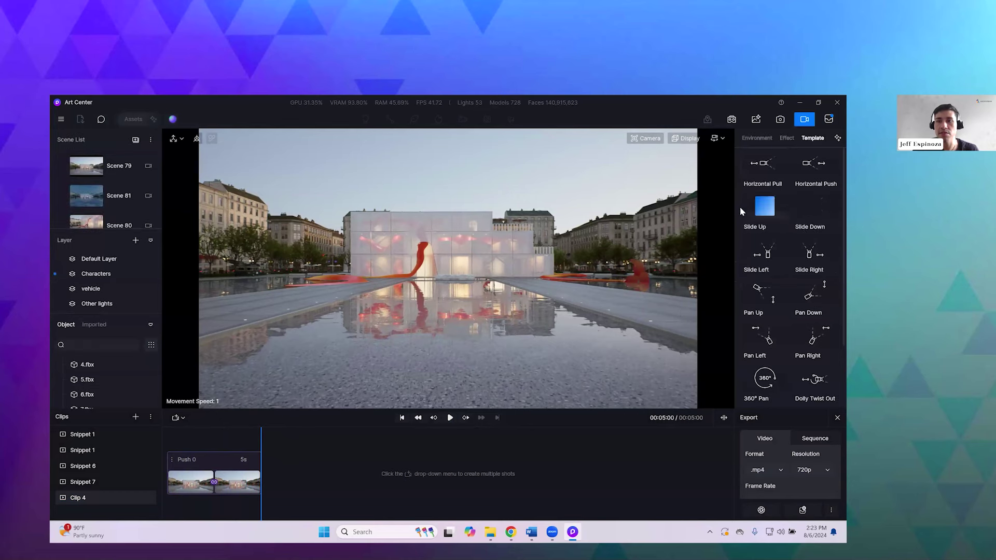
Step: Open the multi-shot Snippet 1 clip and play back its seat, slide and following shots from the start
{"action": "left_click", "coordinate": [87, 451]}
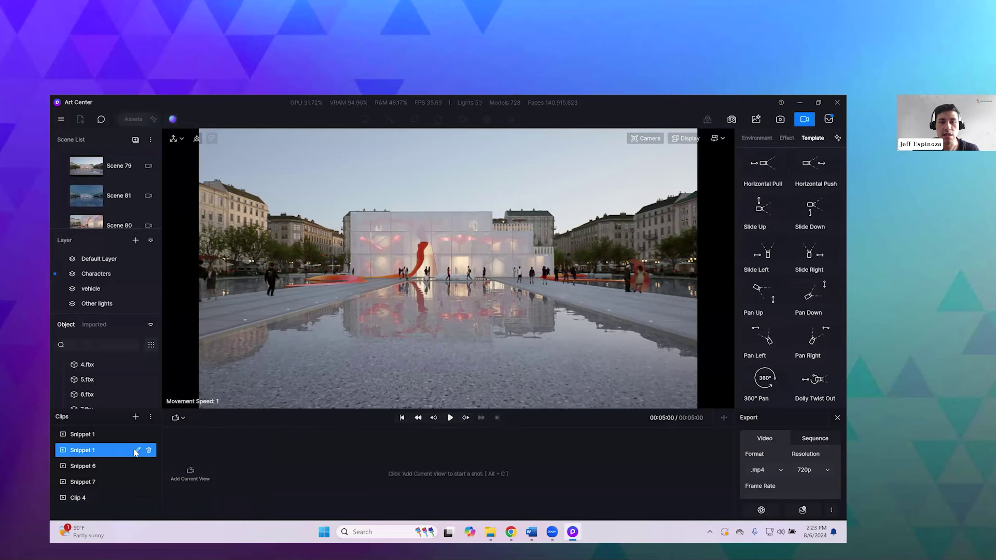
{"action": "left_click", "coordinate": [286, 438]}
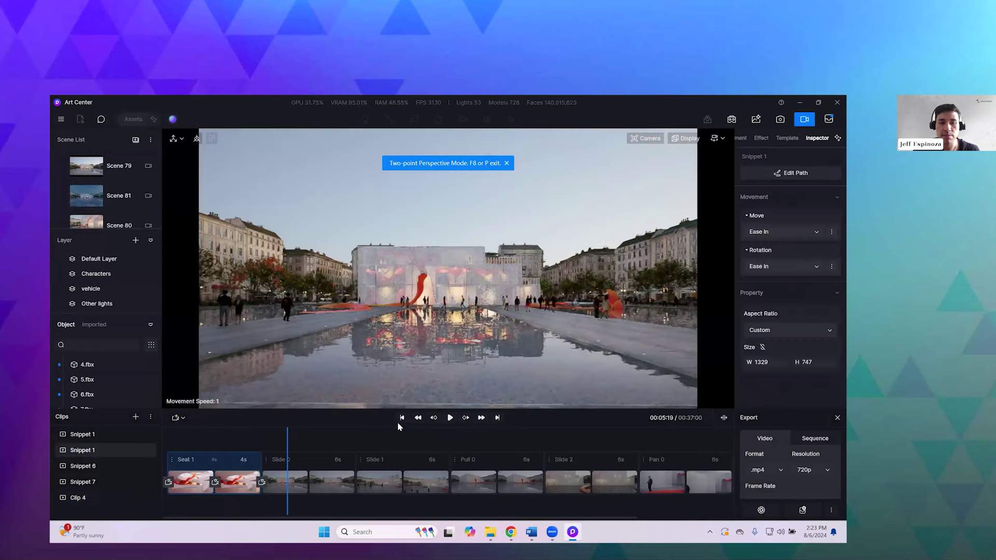
{"action": "left_click", "coordinate": [450, 417]}
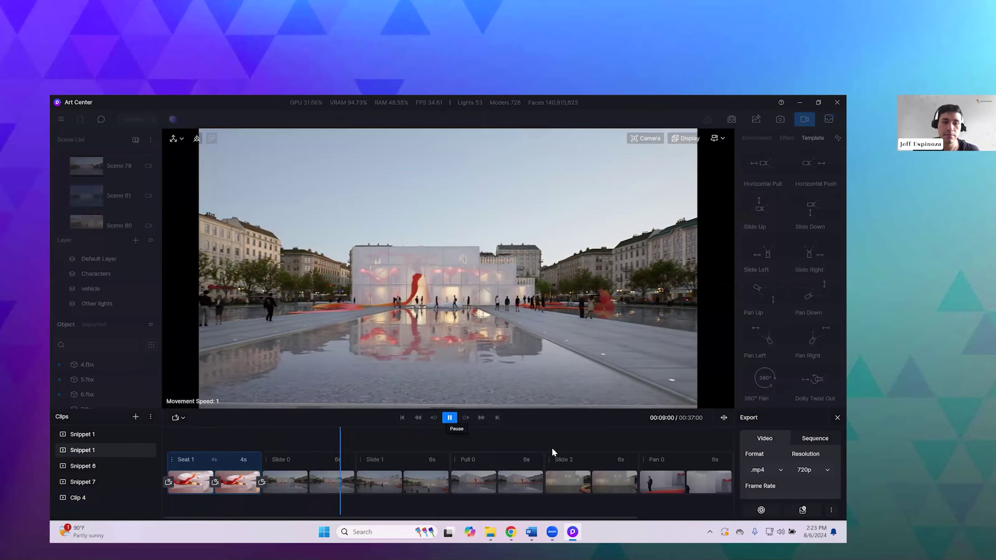
{"action": "left_click", "coordinate": [169, 439]}
{"action": "left_click", "coordinate": [175, 438]}
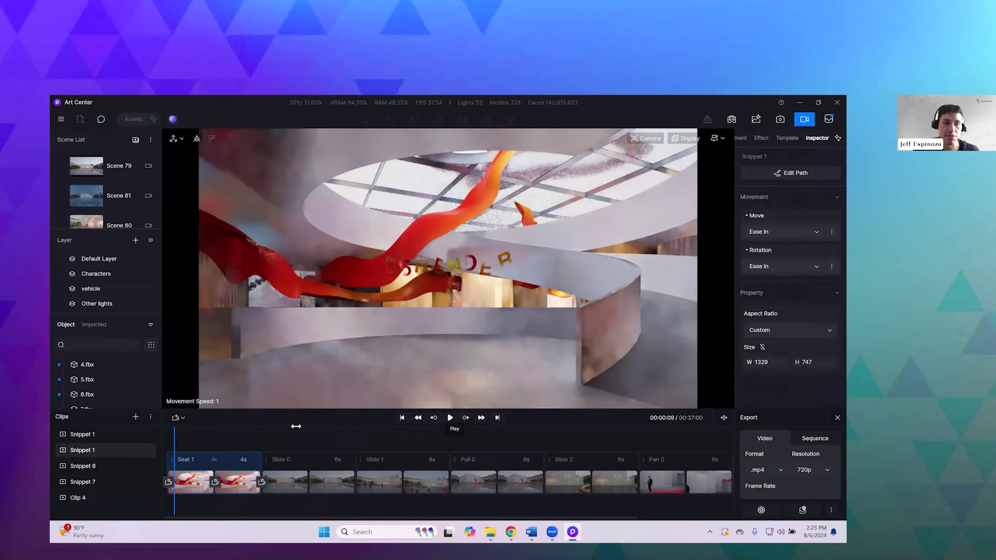
{"action": "left_click", "coordinate": [450, 418]}
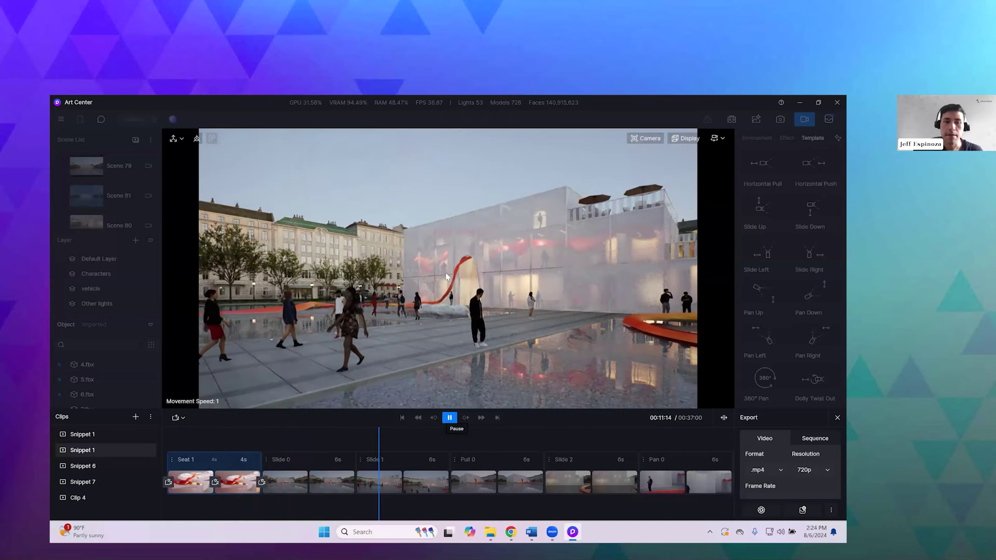
{"action": "left_click", "coordinate": [452, 418]}
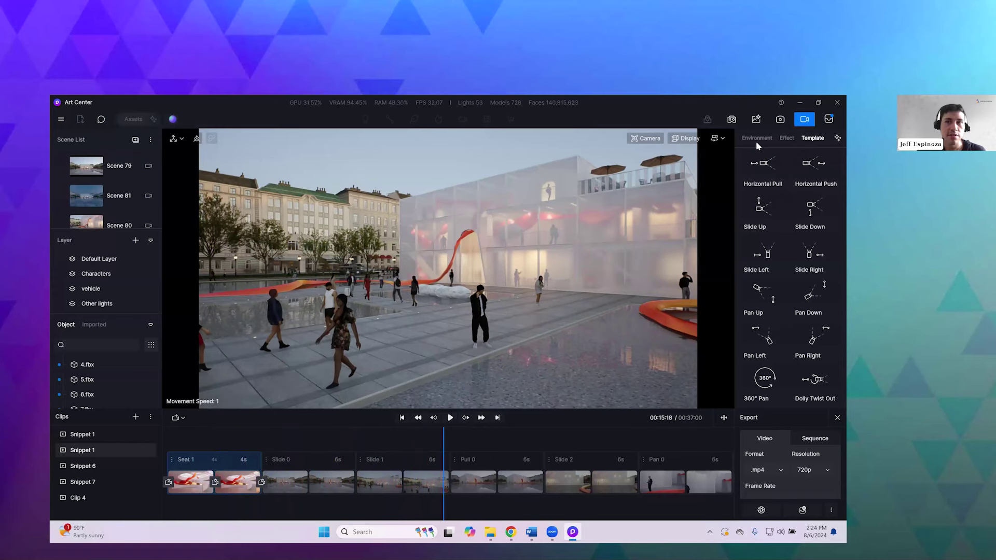
Step: Leave video mode, switch to the AI_Render_01 scene, and open the image rendering mode
{"action": "left_click", "coordinate": [805, 121]}
{"action": "left_click", "coordinate": [106, 229]}
{"action": "scroll", "coordinate": [105, 227], "scroll_direction": "down", "scroll_amount": 5}
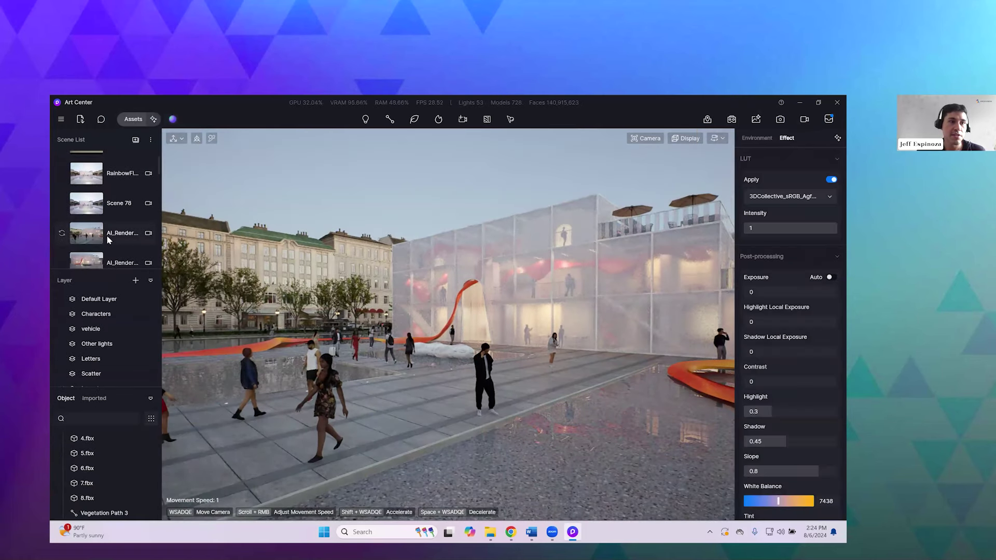
{"action": "left_click", "coordinate": [106, 236]}
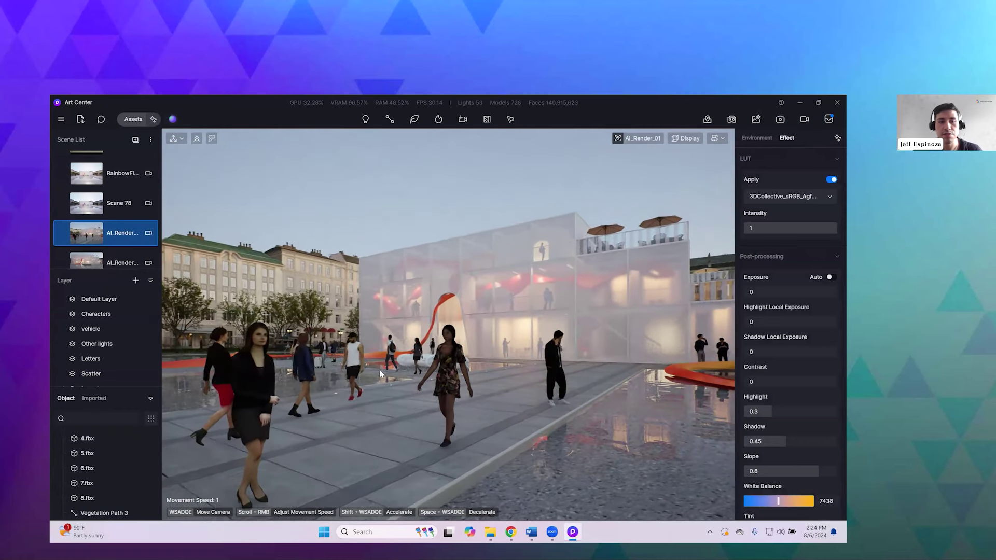
{"action": "left_click", "coordinate": [780, 119]}
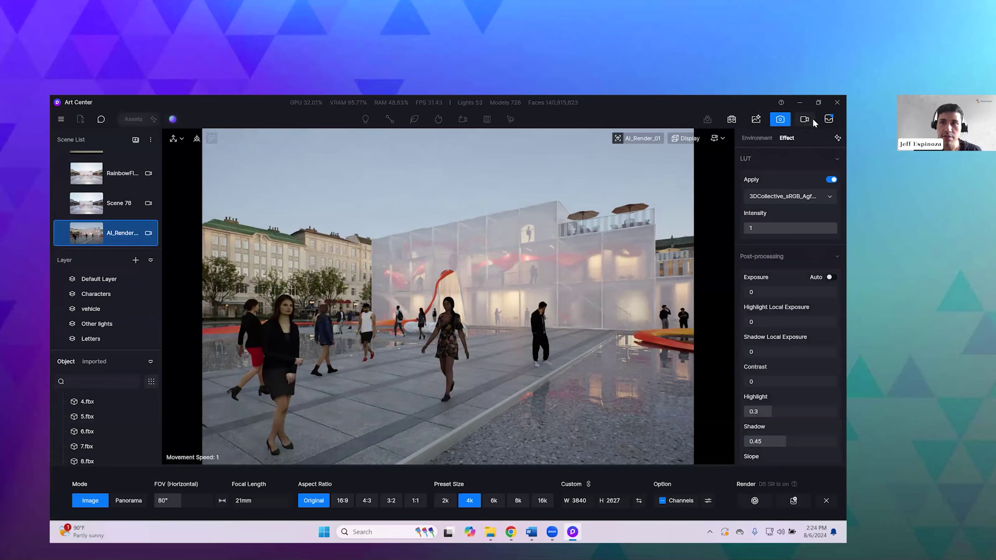
Step: Check the render history, close it, and bring up AI_Render_01 in the AI Enhancer window
{"action": "left_click", "coordinate": [828, 119]}
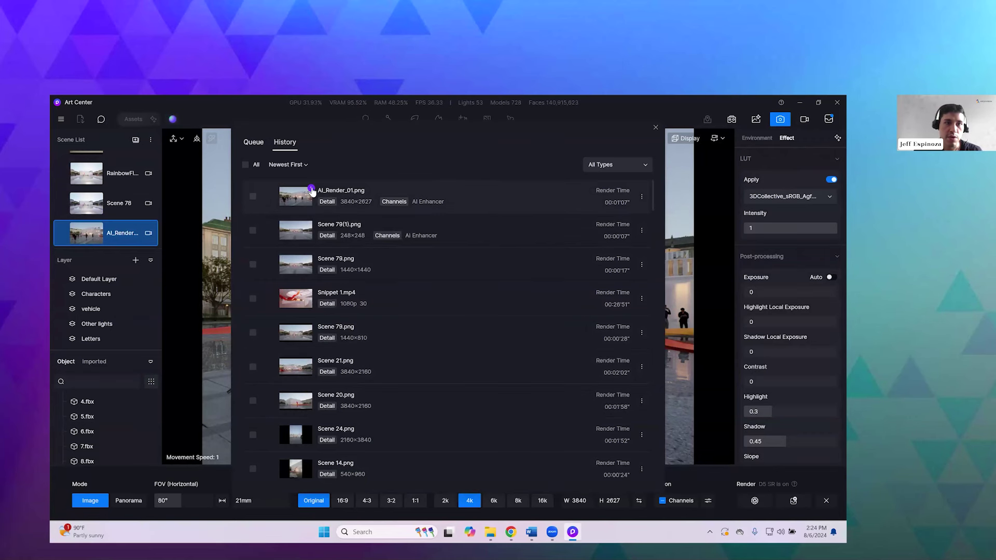
{"action": "left_click", "coordinate": [655, 128]}
{"action": "left_click_drag", "start_coordinate": [765, 97], "coordinate": [590, 137]}
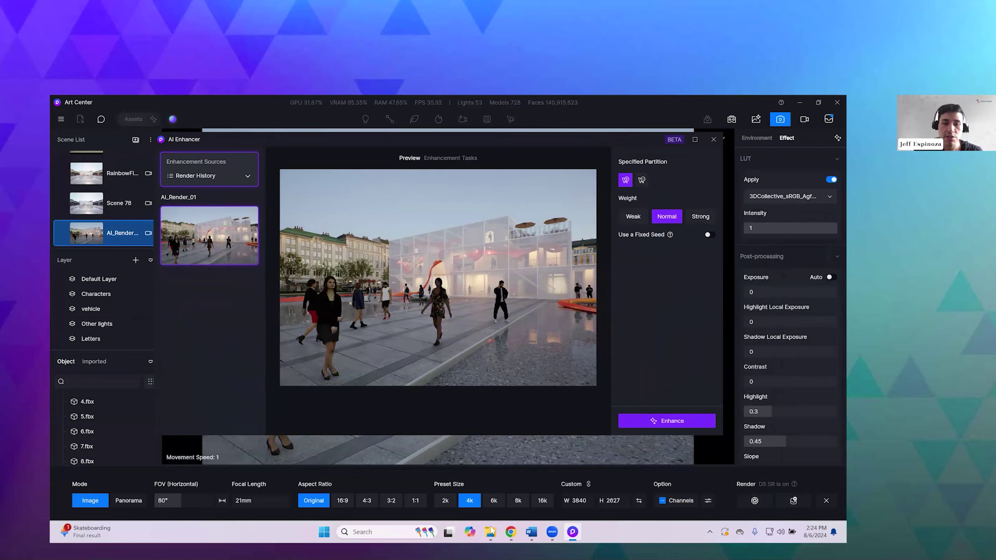
Step: Switch to the Renderings folder in File Explorer, open AI_Render_01.png, and inspect its people and building up close
{"action": "mouse_move", "coordinate": [490, 532]}
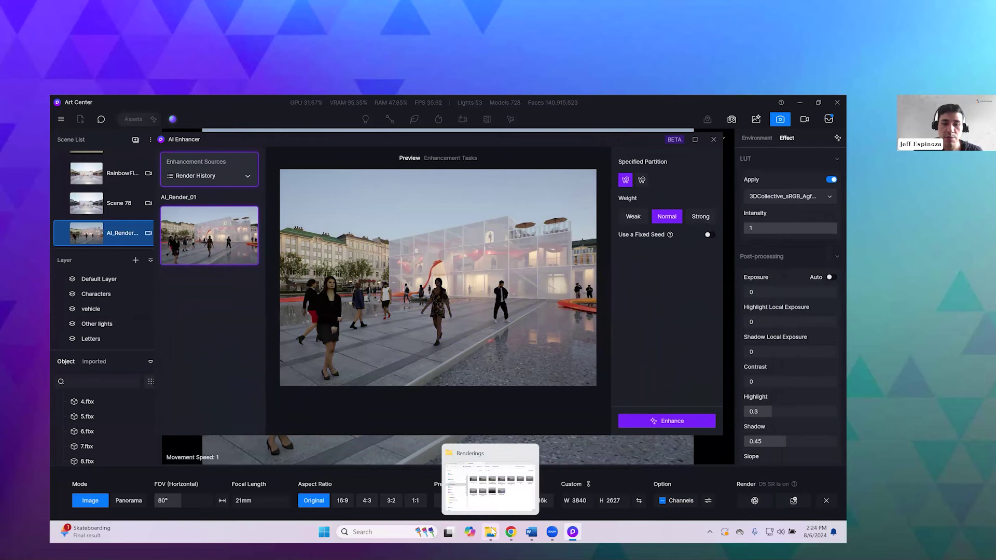
{"action": "left_click", "coordinate": [497, 482]}
{"action": "double_click", "coordinate": [210, 246]}
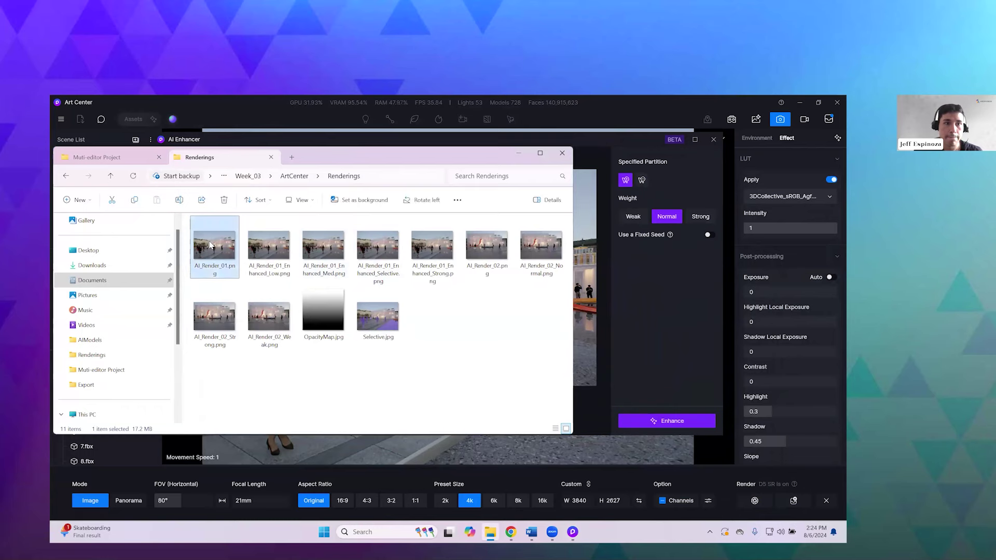
{"action": "left_click", "coordinate": [611, 170]}
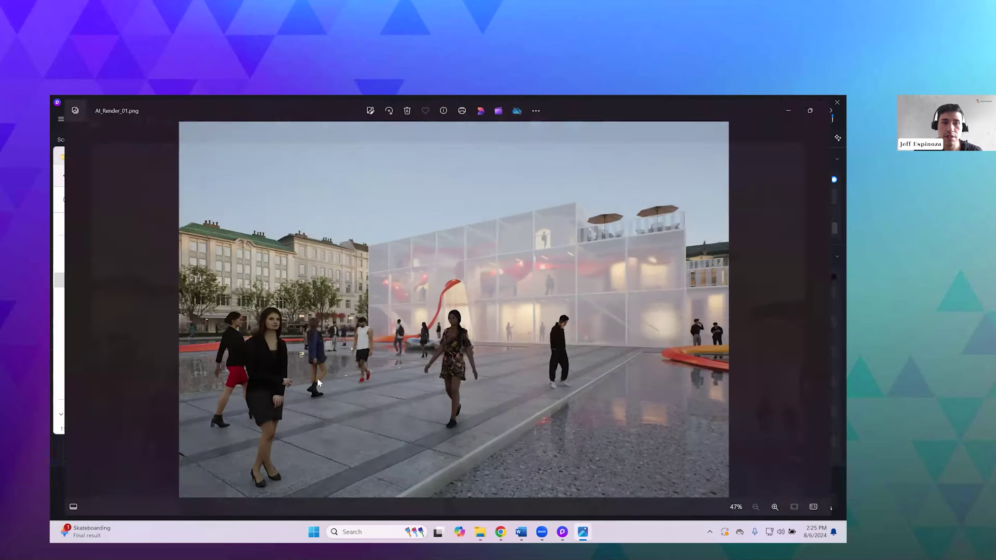
{"action": "scroll", "coordinate": [678, 319], "scroll_direction": "up", "scroll_amount": 5}
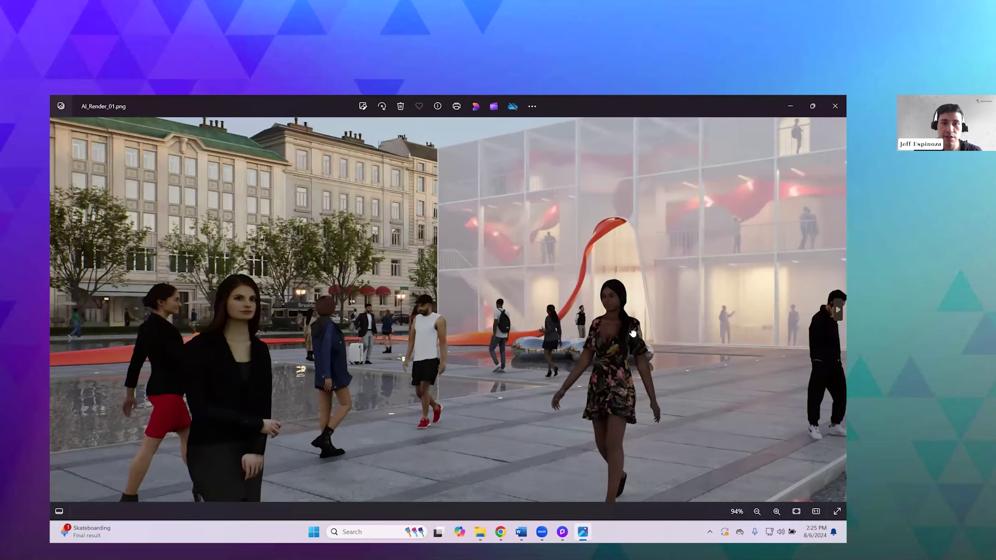
{"action": "scroll", "coordinate": [633, 333], "scroll_direction": "down", "scroll_amount": 4}
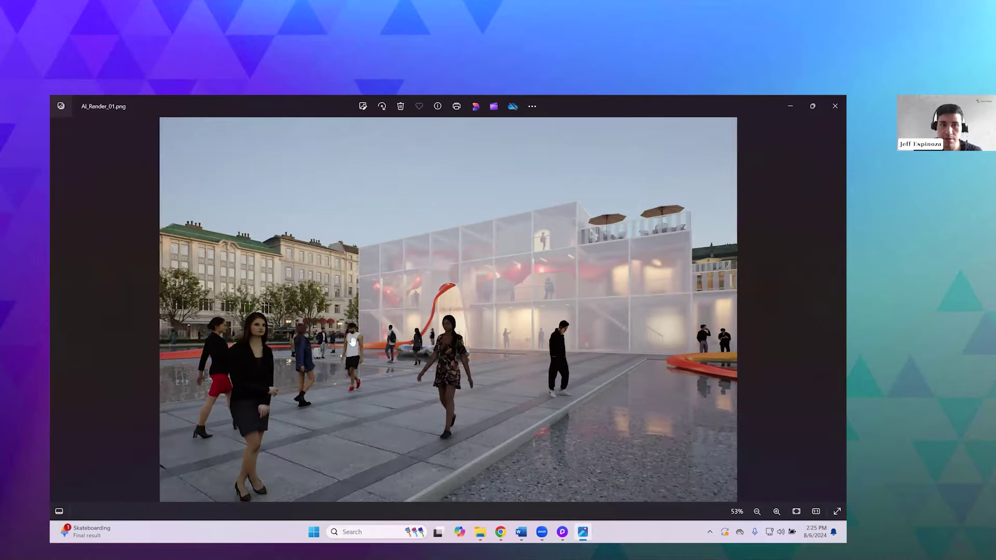
{"action": "scroll", "coordinate": [352, 341], "scroll_direction": "up", "scroll_amount": 2}
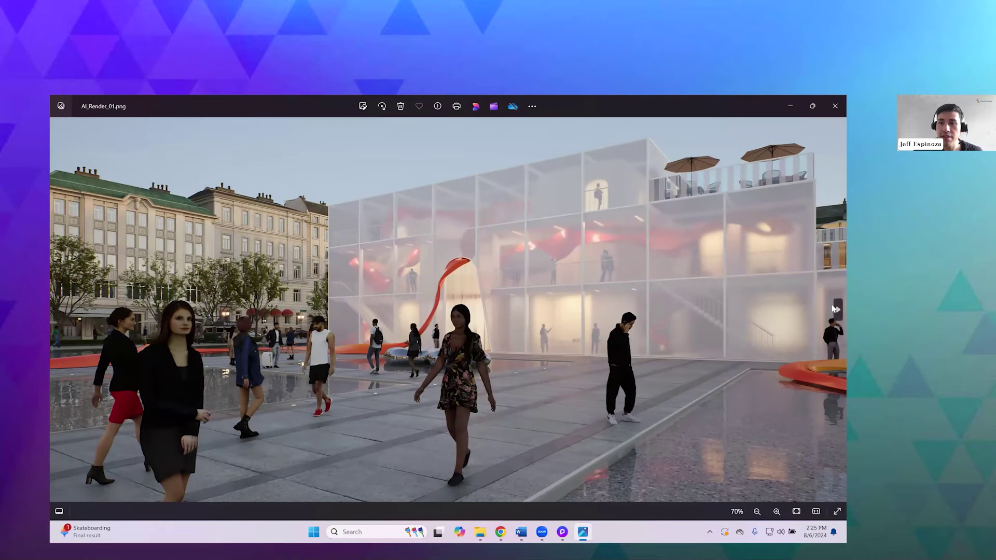
Step: View AI_Render_01_Enhanced_Low.png and examine the people's faces, clothing and the trees up close
{"action": "left_click", "coordinate": [835, 309]}
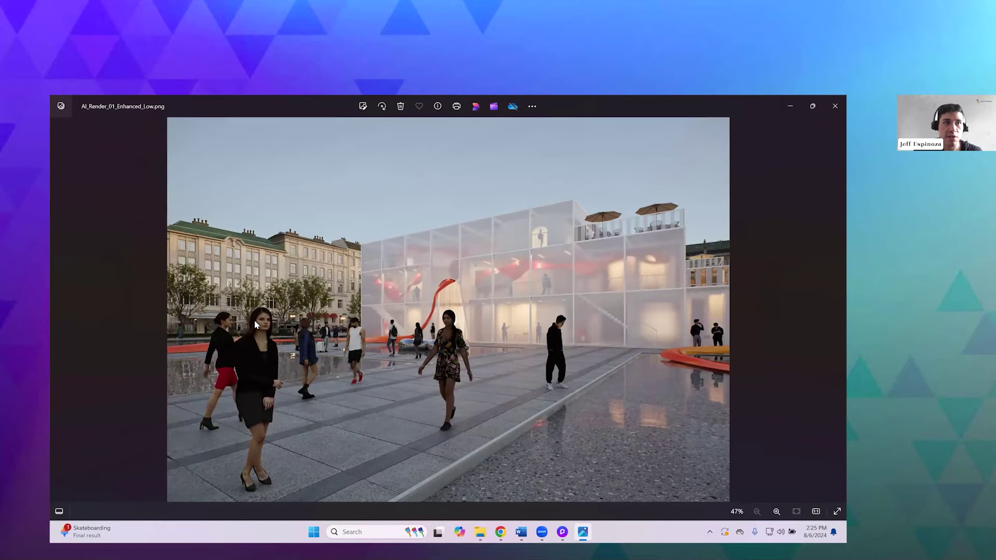
{"action": "scroll", "coordinate": [254, 325], "scroll_direction": "up", "scroll_amount": 5}
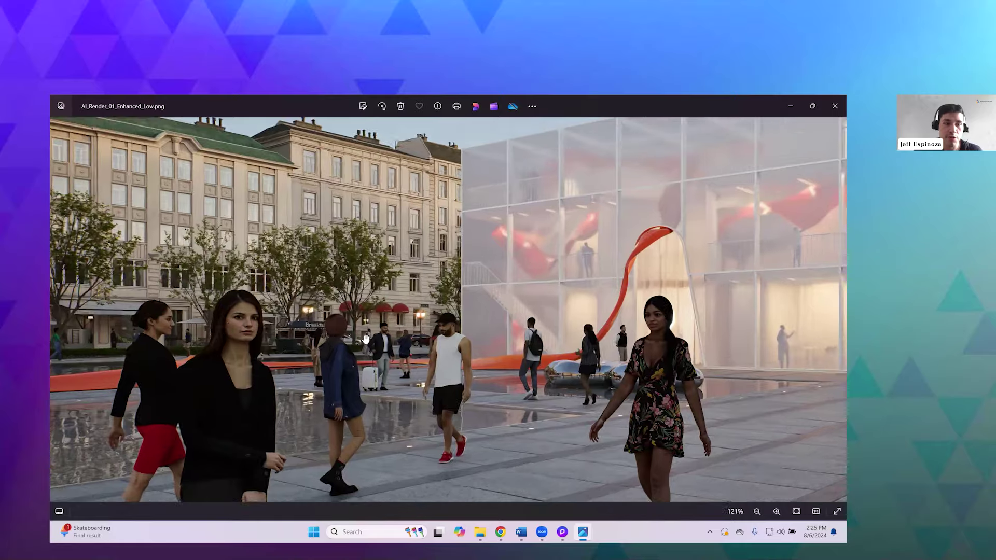
{"action": "left_click_drag", "start_coordinate": [562, 333], "coordinate": [545, 295]}
{"action": "scroll", "coordinate": [578, 435], "scroll_direction": "down", "scroll_amount": 2}
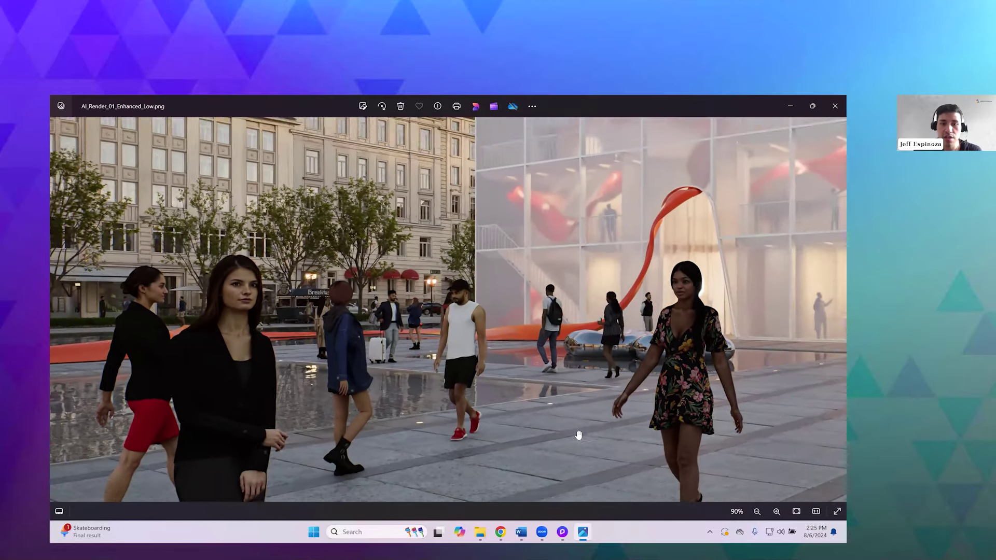
{"action": "scroll", "coordinate": [467, 438], "scroll_direction": "down", "scroll_amount": 3}
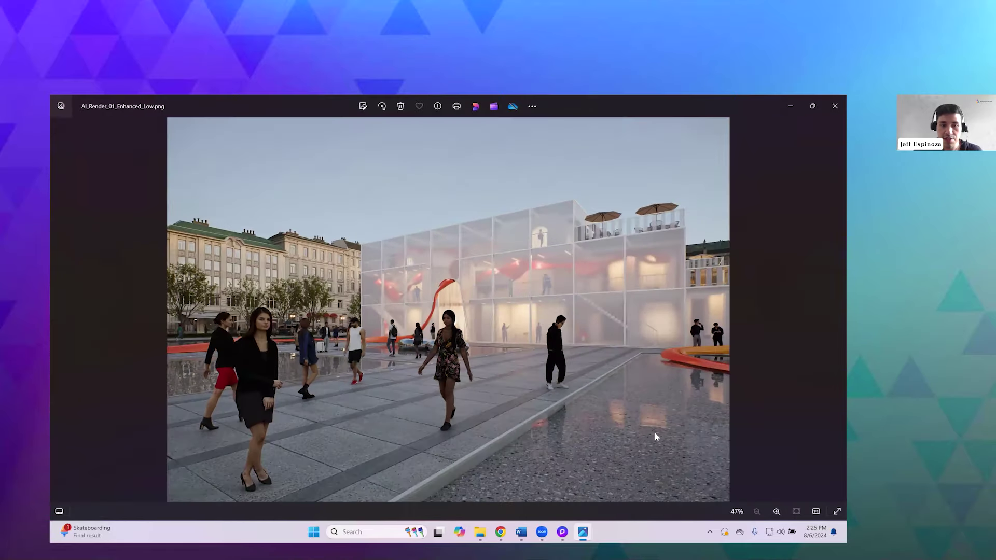
{"action": "scroll", "coordinate": [629, 430], "scroll_direction": "up", "scroll_amount": 3}
{"action": "scroll", "coordinate": [624, 425], "scroll_direction": "down", "scroll_amount": 3}
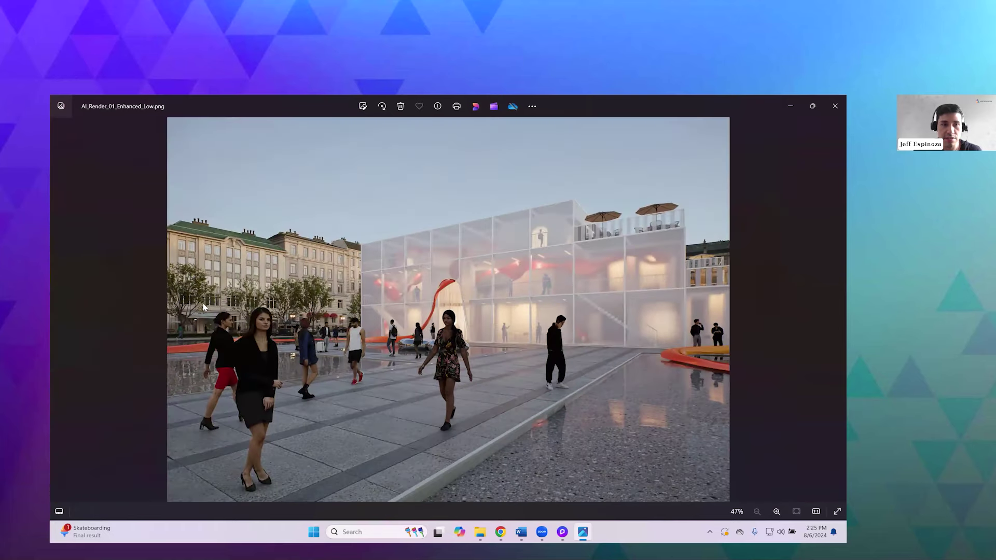
Step: Compare the original AI_Render_01.png with its Low, Med, Strong and Selective enhanced versions
{"action": "left_click", "coordinate": [58, 311]}
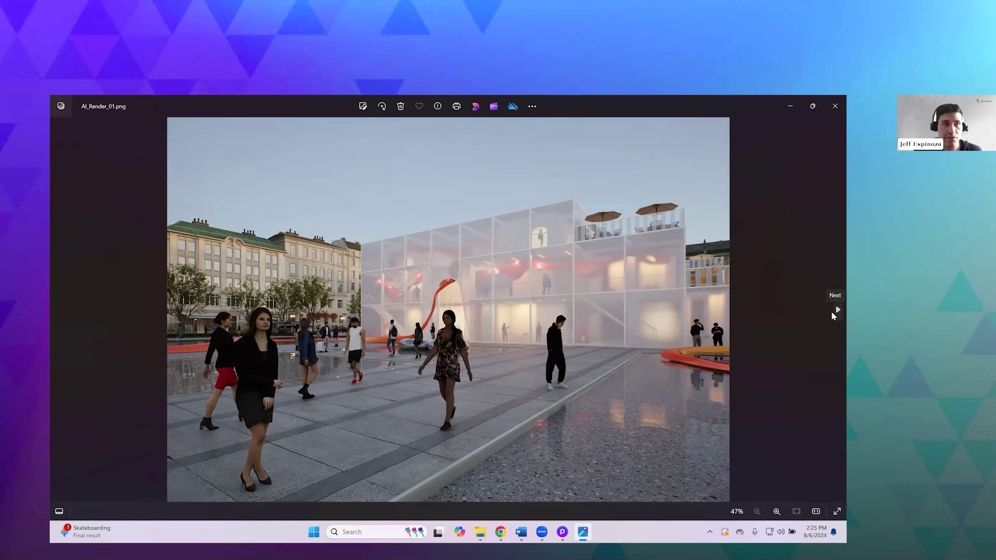
{"action": "left_click", "coordinate": [833, 313]}
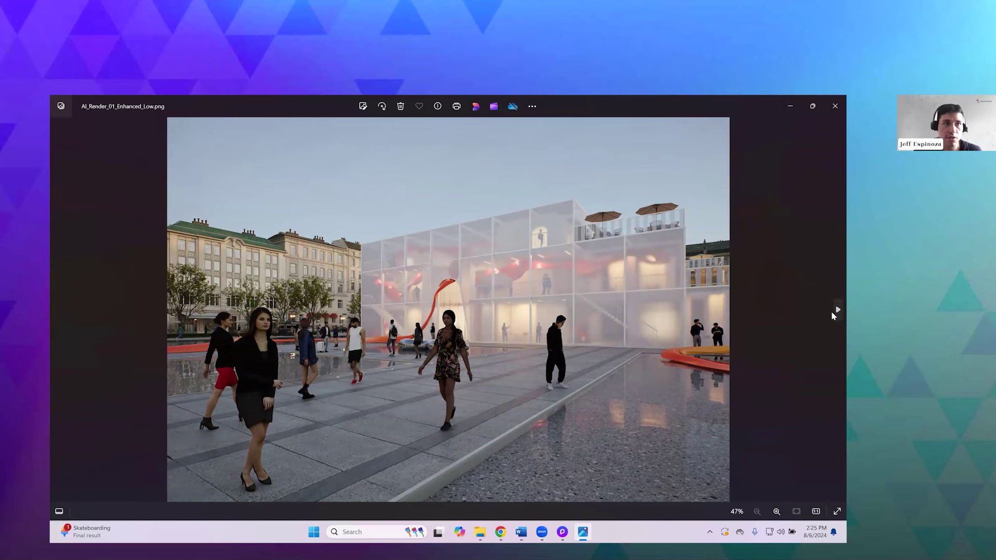
{"action": "left_click", "coordinate": [832, 314]}
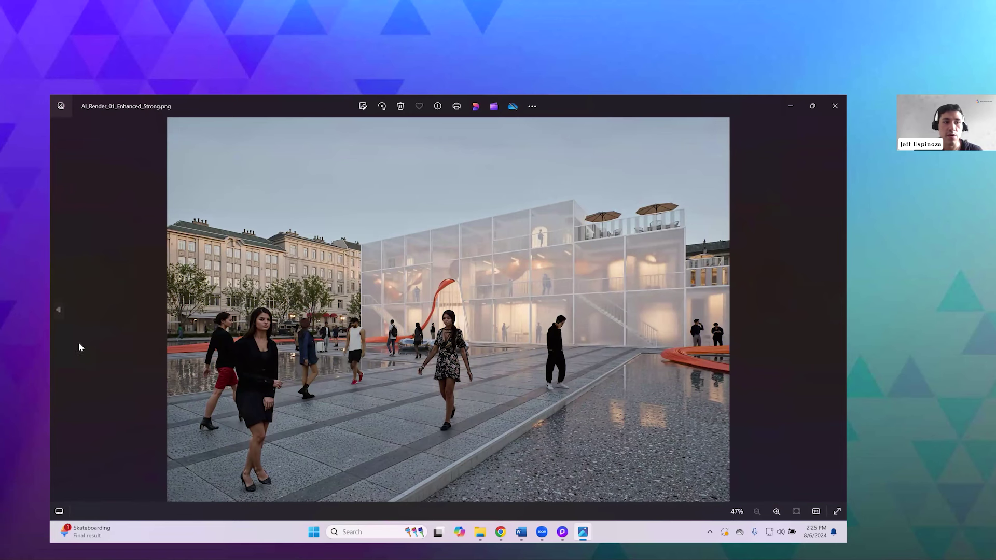
{"action": "left_click", "coordinate": [59, 313]}
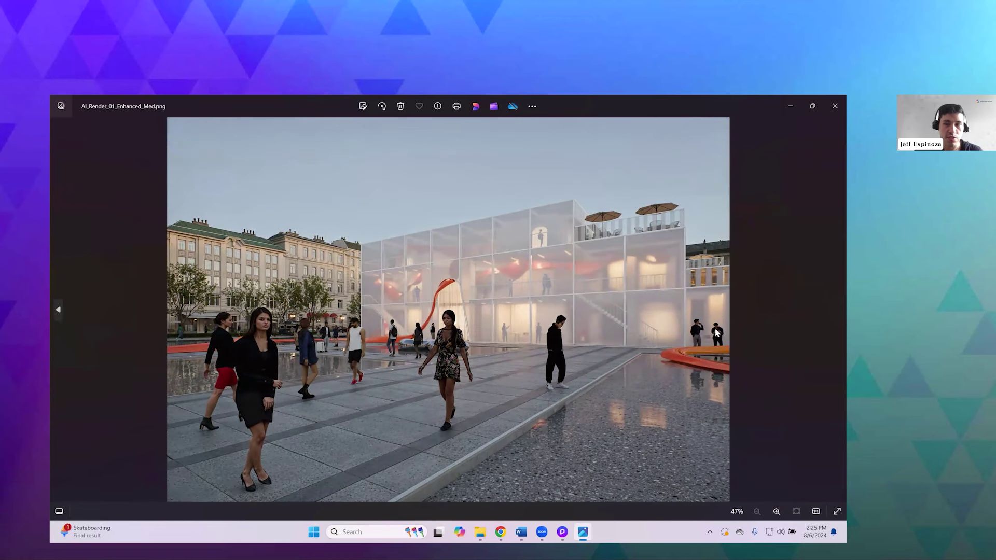
{"action": "left_click", "coordinate": [834, 313]}
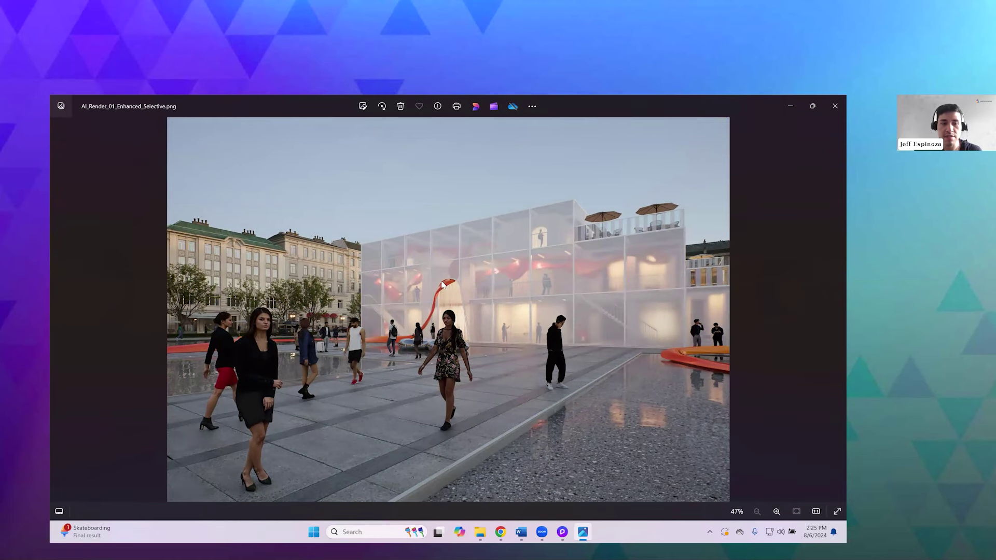
Step: Examine the people in AI_Render_01_Enhanced_Selective.png up close and close the image
{"action": "scroll", "coordinate": [251, 336], "scroll_direction": "up", "scroll_amount": 2}
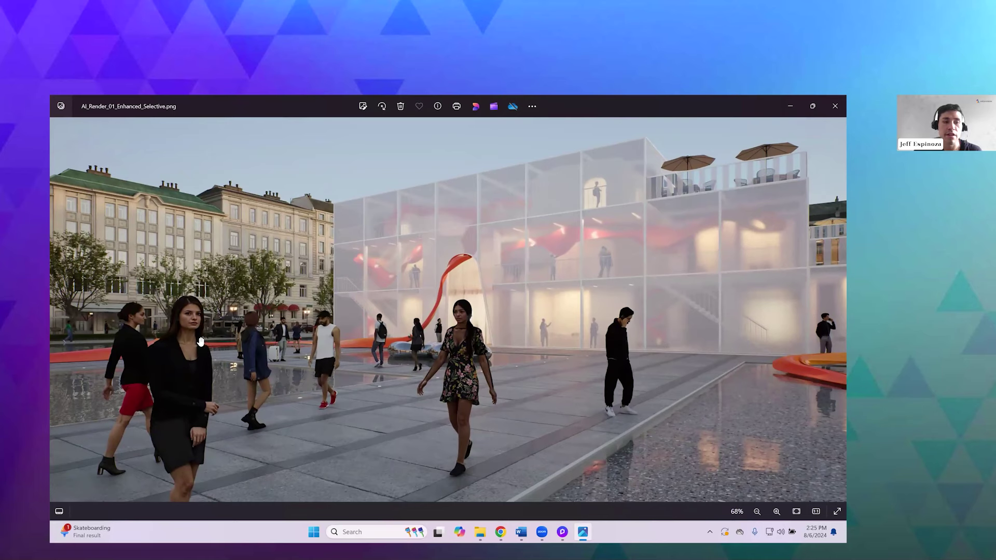
{"action": "left_click_drag", "start_coordinate": [464, 366], "coordinate": [475, 253]}
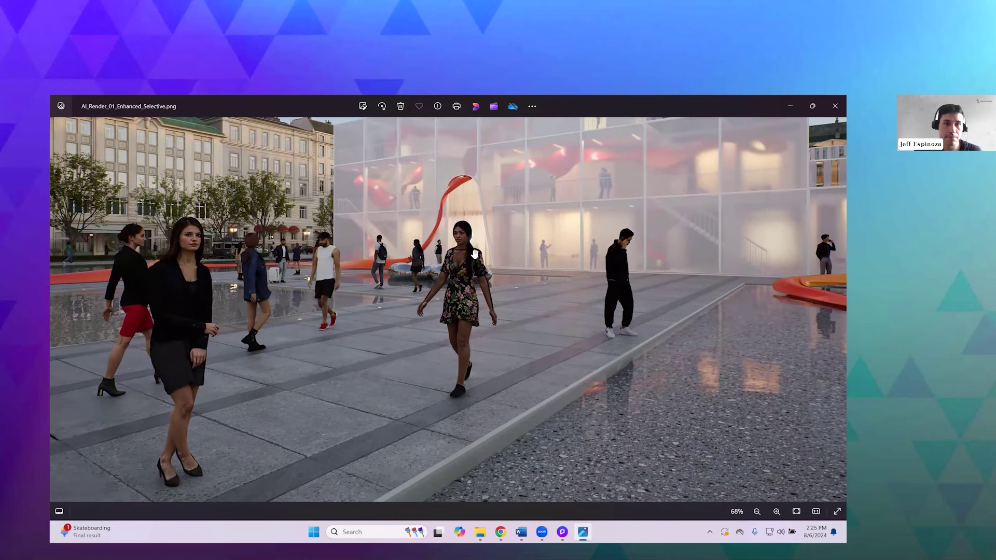
{"action": "left_click", "coordinate": [834, 107]}
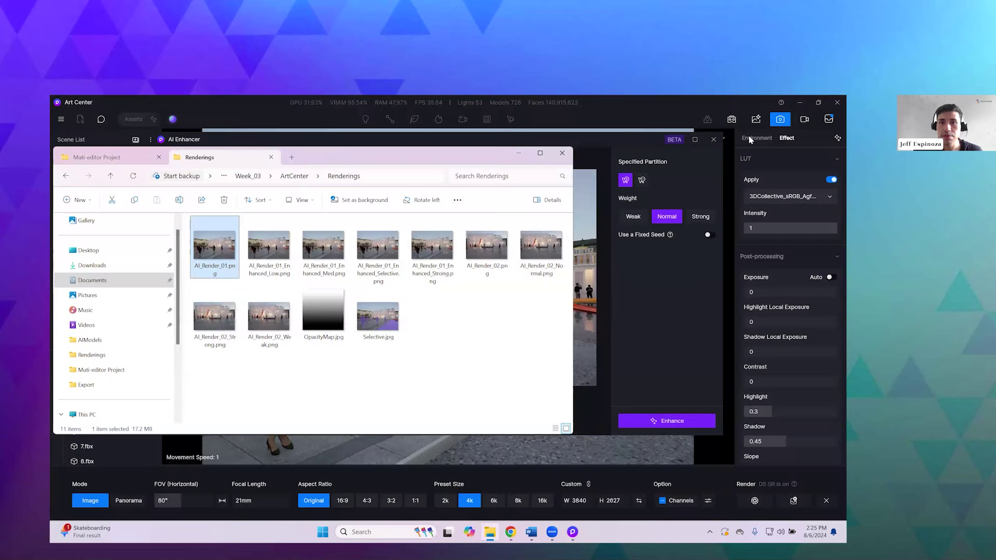
Step: Close the Renderings folder and the AI Enhancer window, and leave image rendering mode
{"action": "left_click", "coordinate": [568, 154]}
{"action": "left_click", "coordinate": [714, 141]}
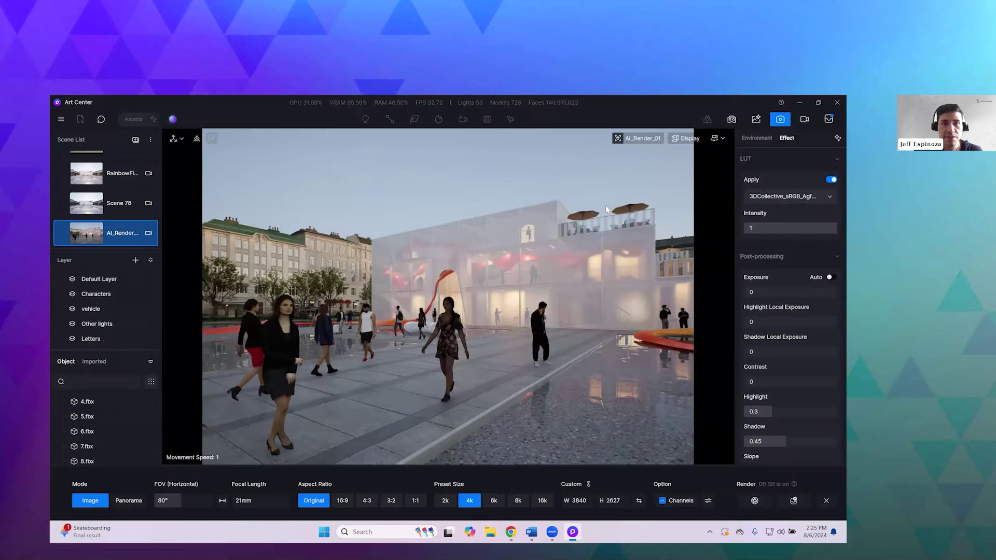
{"action": "left_click", "coordinate": [779, 121]}
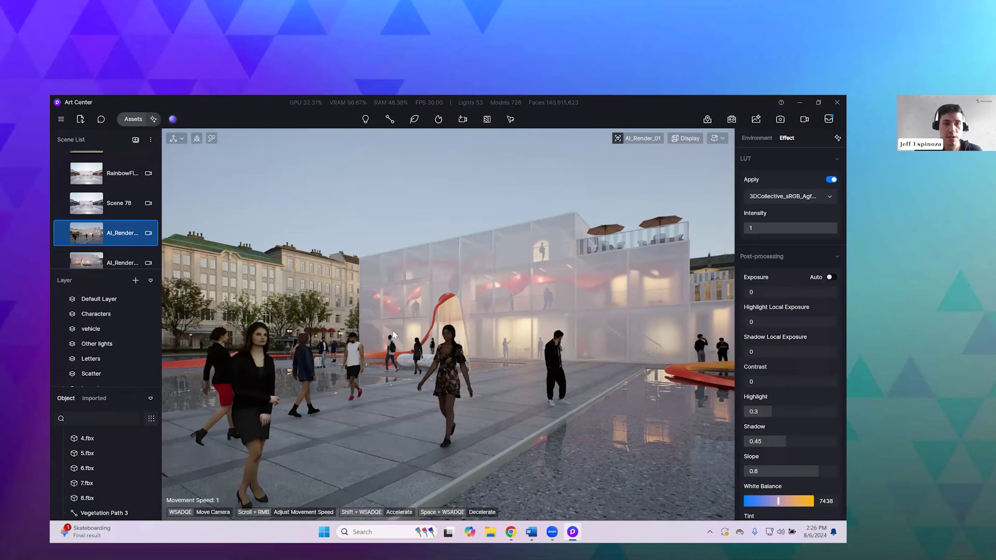
Step: Start converting the Art Center project to a multi-editor project and add three custom worksets
{"action": "left_click", "coordinate": [64, 119]}
{"action": "mouse_move", "coordinate": [74, 138]}
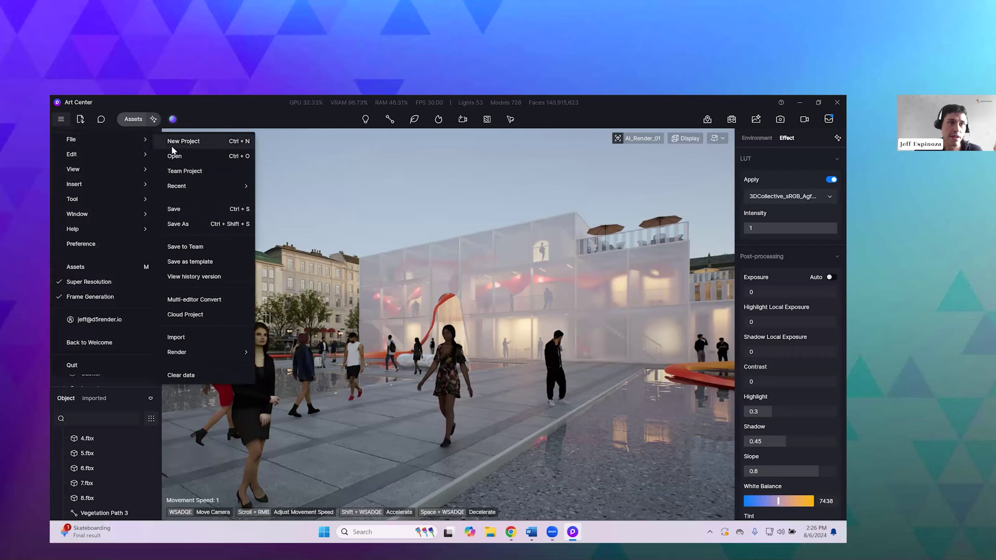
{"action": "left_click", "coordinate": [191, 300]}
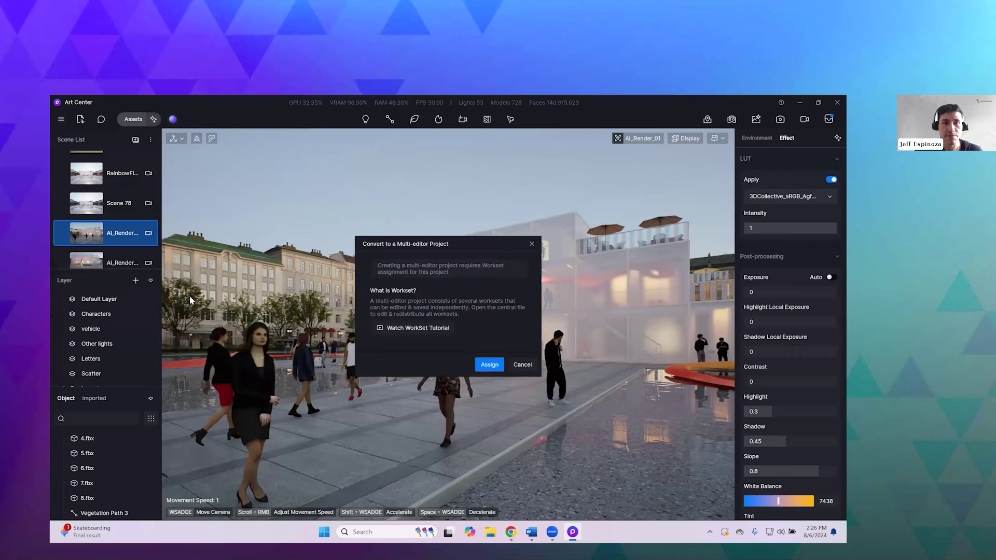
{"action": "left_click", "coordinate": [493, 366]}
{"action": "left_click", "coordinate": [540, 226]}
{"action": "left_click", "coordinate": [540, 226]}
{"action": "left_click", "coordinate": [540, 226]}
Step: Rename the three custom worksets as Architecture, Landscape and Interior
{"action": "double_click", "coordinate": [483, 246]}
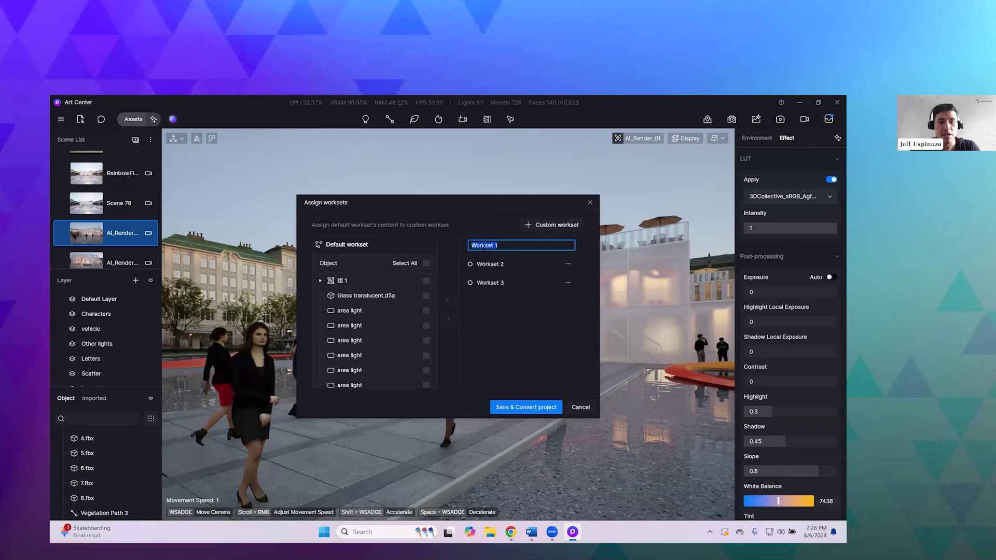
{"action": "type", "text": "Architecture"}
{"action": "key", "text": "Return"}
{"action": "double_click", "coordinate": [482, 264]}
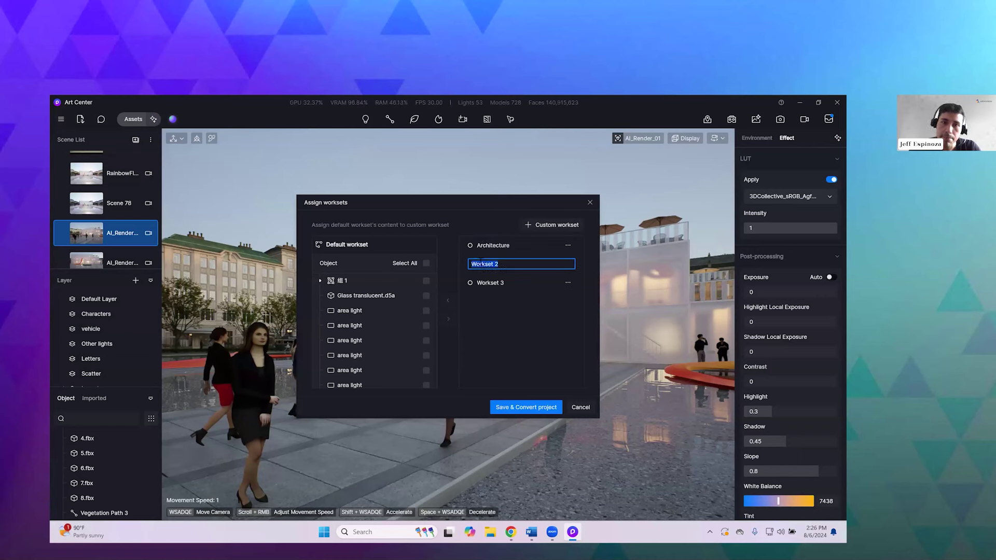
{"action": "type", "text": "Landscape"}
{"action": "key", "text": "Return"}
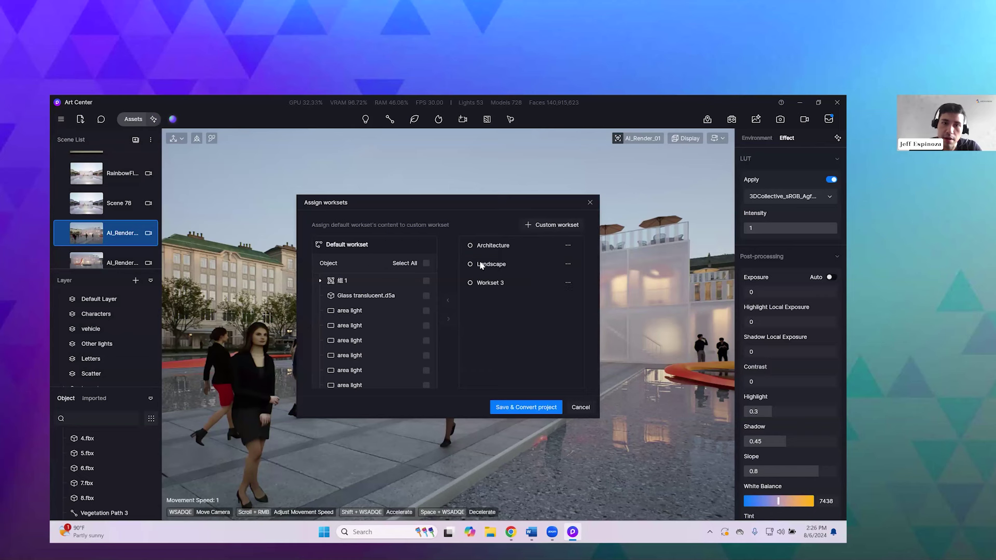
{"action": "double_click", "coordinate": [492, 283]}
{"action": "type", "text": "Interior"}
{"action": "key", "text": "Return"}
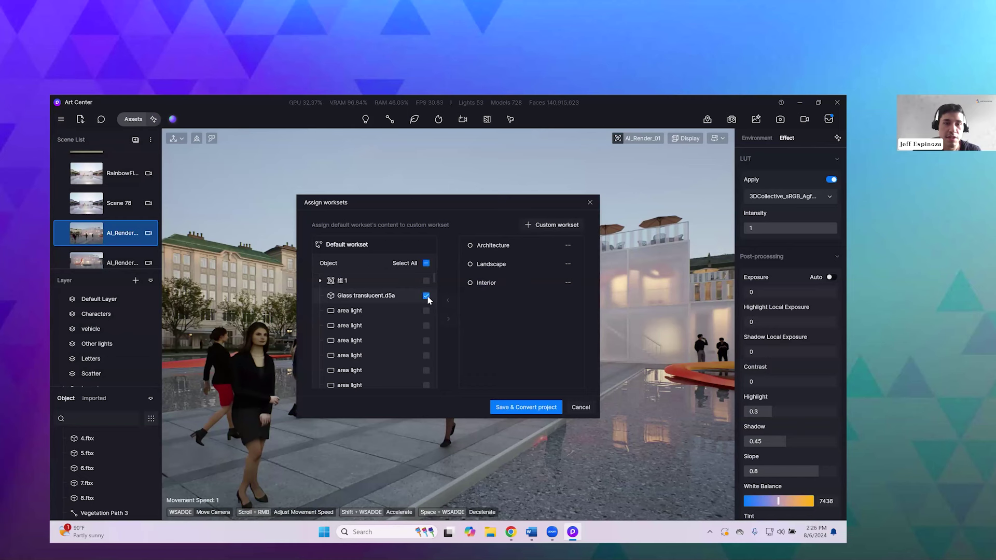
Step: Assign Glass translucent.d5a from the default workset to the Architecture workset
{"action": "left_click", "coordinate": [468, 245]}
{"action": "left_click", "coordinate": [449, 320]}
{"action": "left_click", "coordinate": [470, 246]}
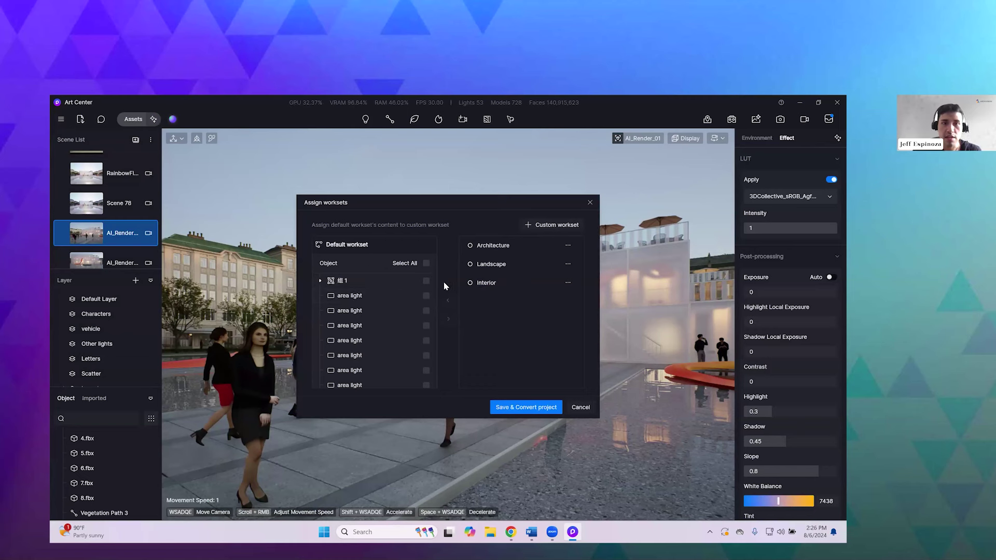
Step: Assign all remaining objects of the default workset to the Landscape workset, and cancel the project conversion
{"action": "left_click_drag", "start_coordinate": [435, 282], "coordinate": [437, 289]}
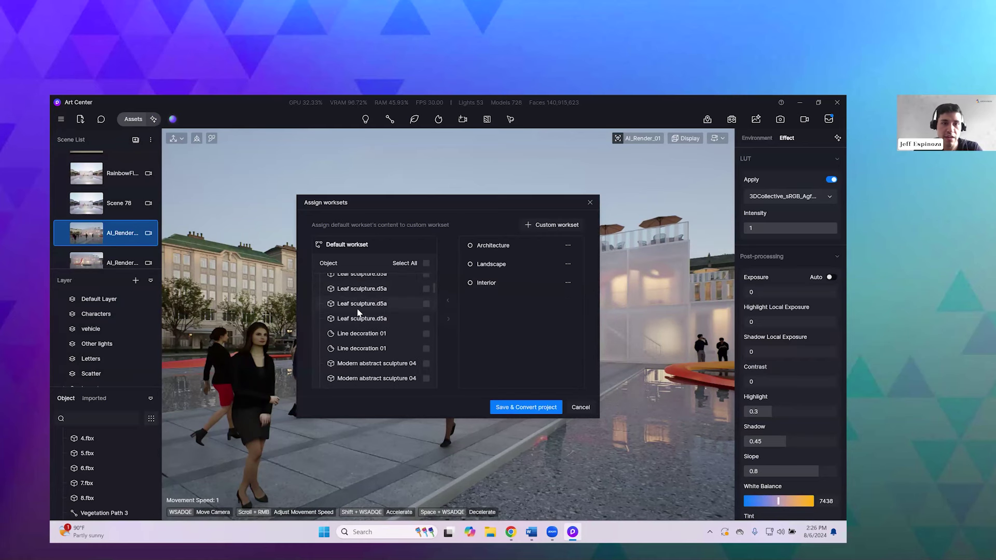
{"action": "left_click_drag", "start_coordinate": [433, 288], "coordinate": [428, 272]}
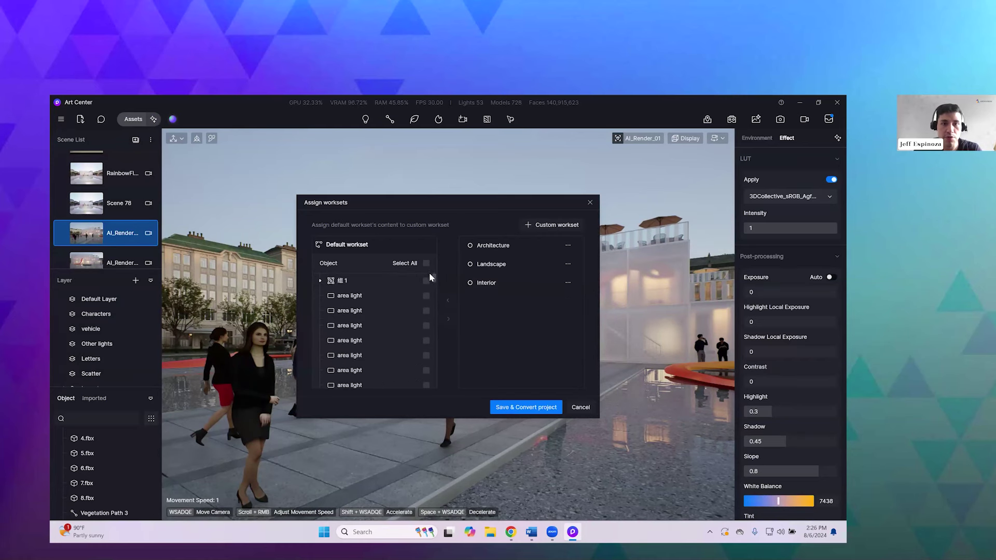
{"action": "left_click", "coordinate": [426, 263]}
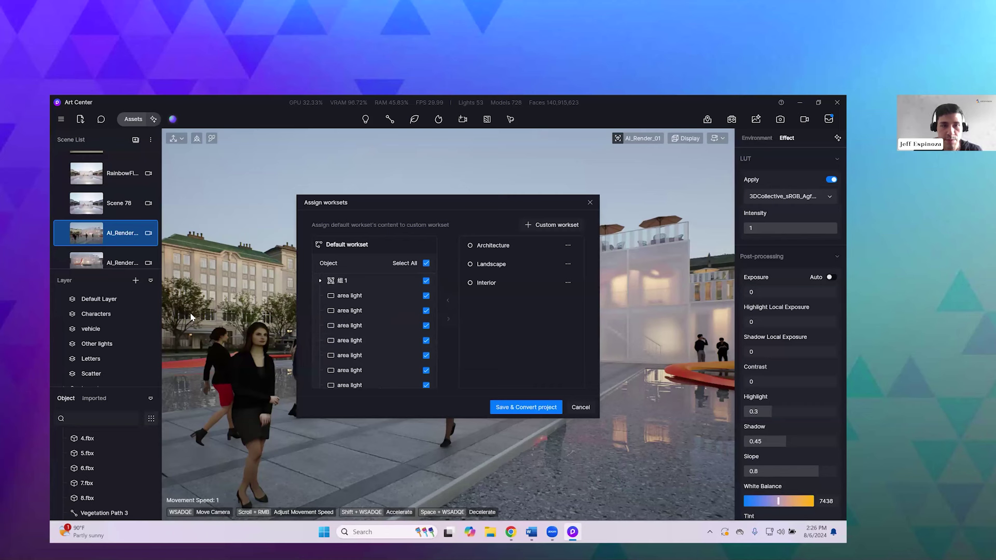
{"action": "left_click_drag", "start_coordinate": [434, 281], "coordinate": [424, 394]}
{"action": "left_click", "coordinate": [470, 265]}
{"action": "left_click", "coordinate": [446, 320]}
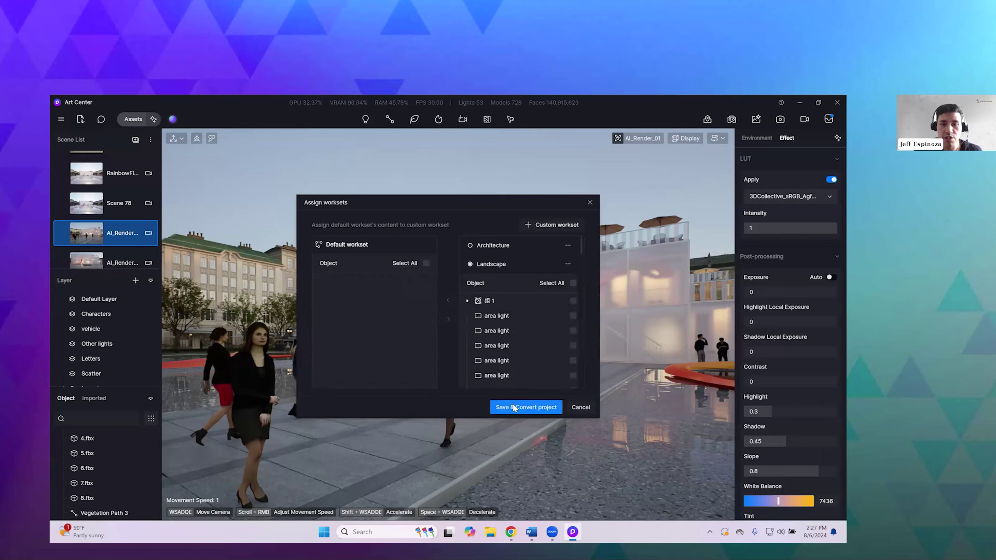
{"action": "left_click", "coordinate": [579, 407]}
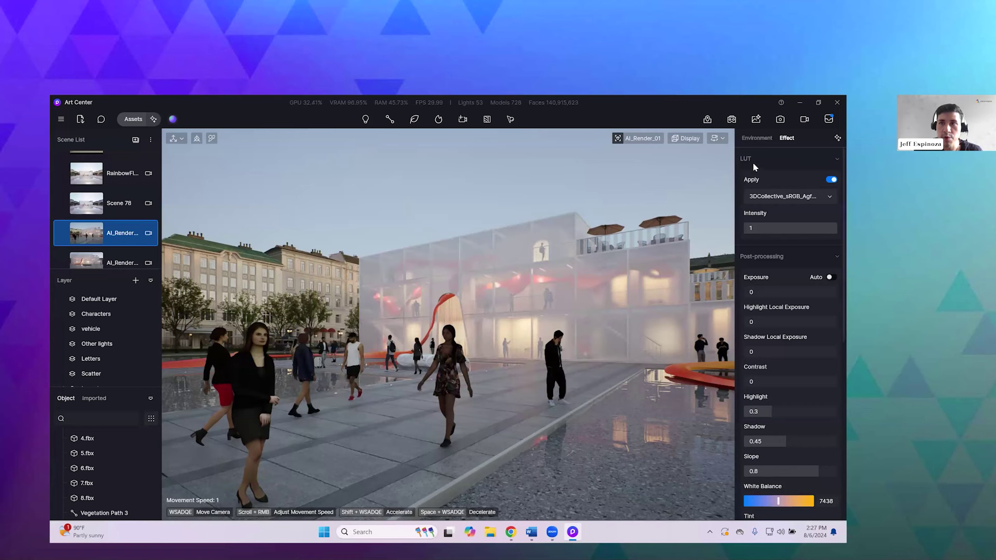
Step: Close the Art Center project and open Muti-editor Project.drs from the Muti-editor Project folder in Presentation\6. Teams
{"action": "left_click", "coordinate": [837, 102]}
{"action": "left_click", "coordinate": [444, 300]}
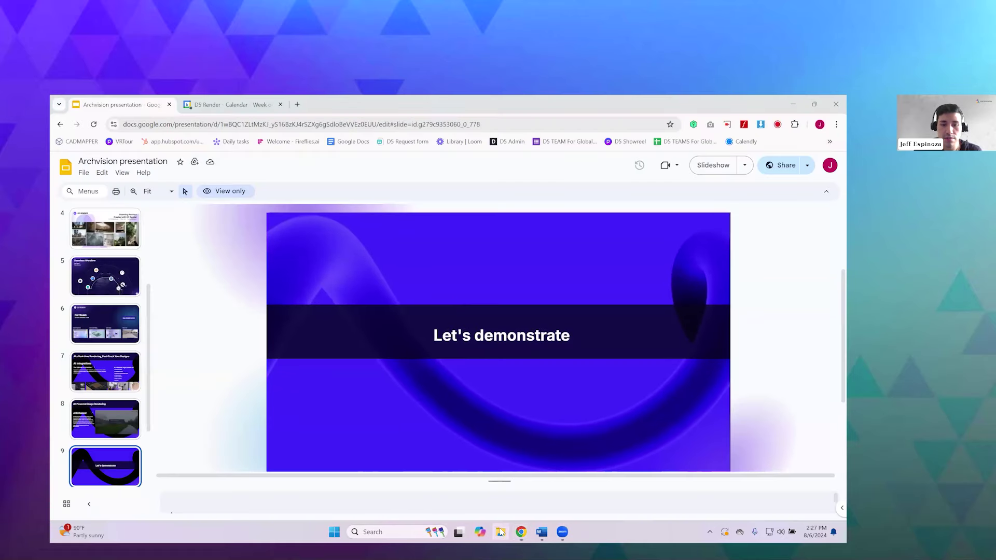
{"action": "left_click", "coordinate": [501, 533]}
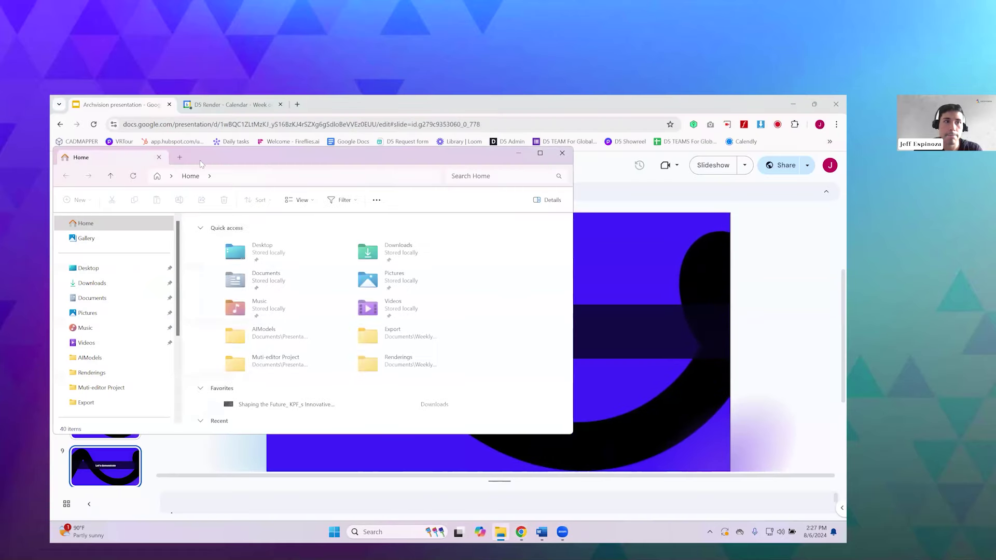
{"action": "left_click", "coordinate": [106, 299]}
{"action": "double_click", "coordinate": [291, 289]}
{"action": "double_click", "coordinate": [289, 314]}
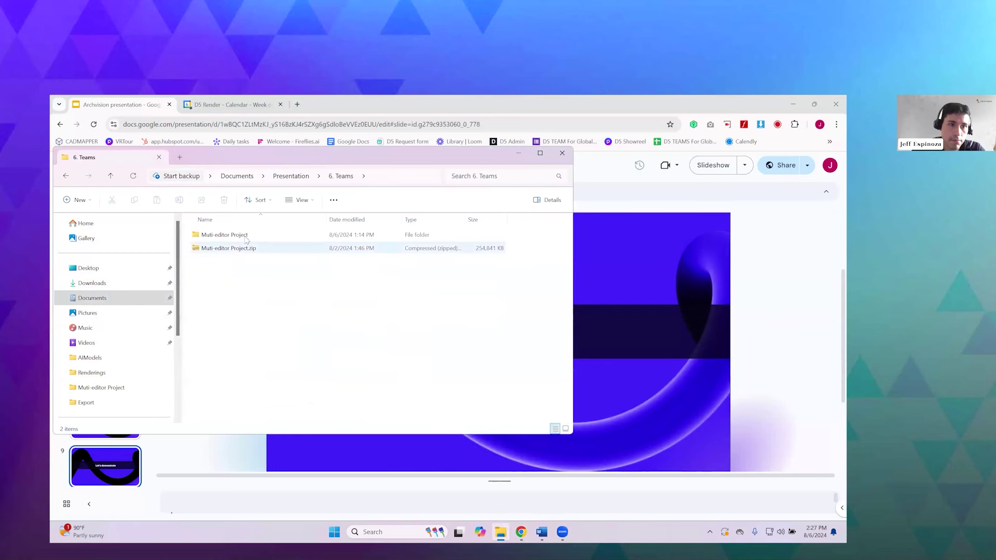
{"action": "double_click", "coordinate": [231, 235]}
{"action": "double_click", "coordinate": [232, 275]}
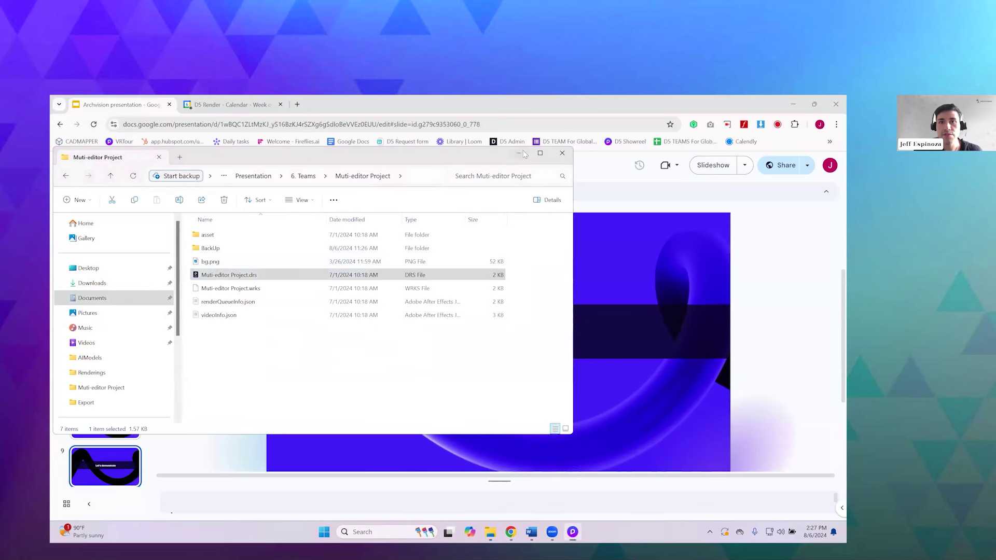
Step: Open the Landscape workset of the multi-editor project
{"action": "left_click", "coordinate": [597, 317]}
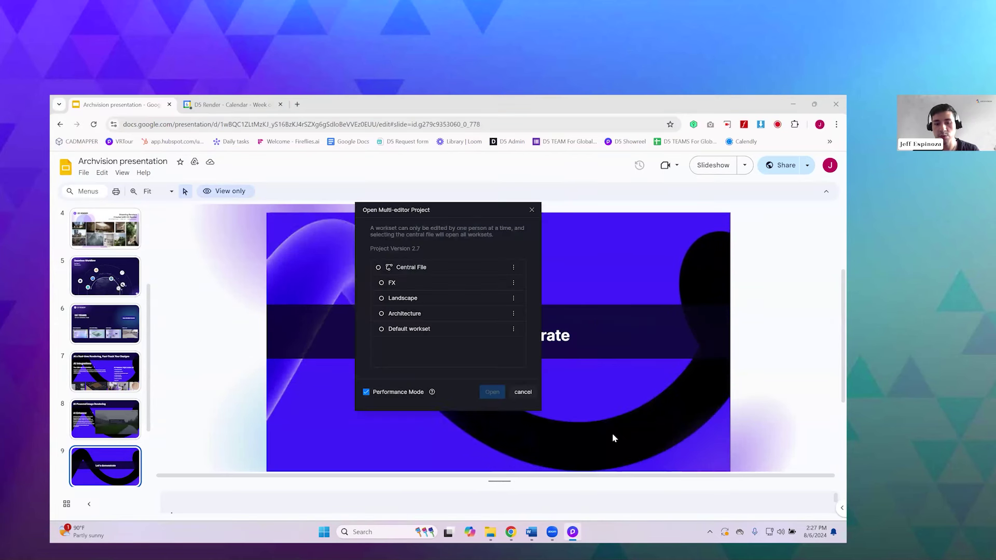
{"action": "left_click", "coordinate": [382, 298]}
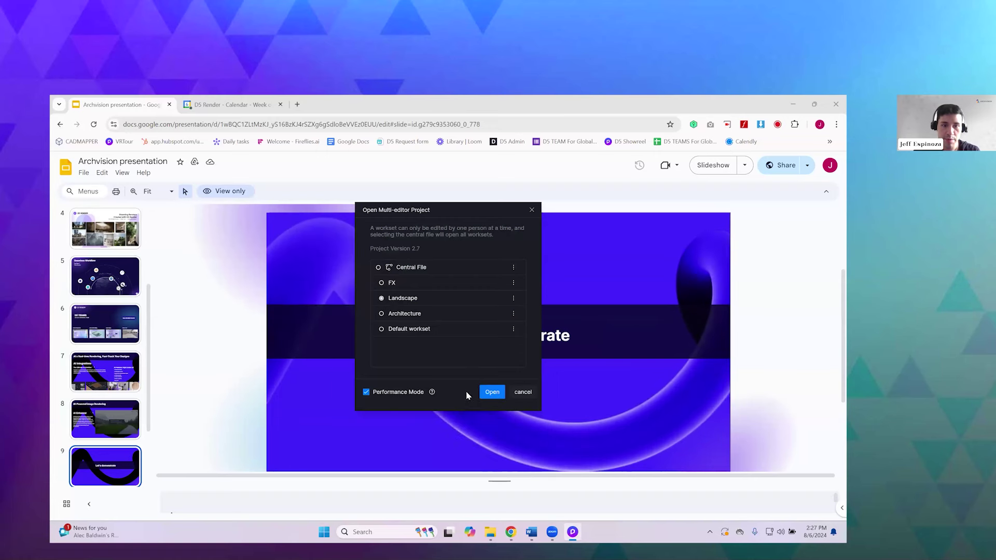
{"action": "left_click", "coordinate": [492, 393]}
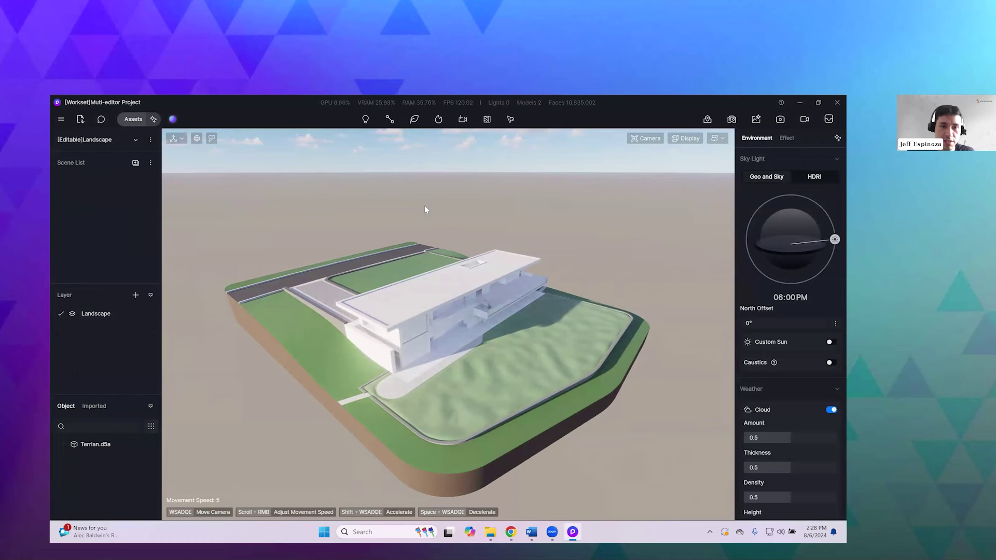
Step: Check whether the building is selectable, review the editing rights of the worksets, and check for workset updates
{"action": "left_click", "coordinate": [452, 303]}
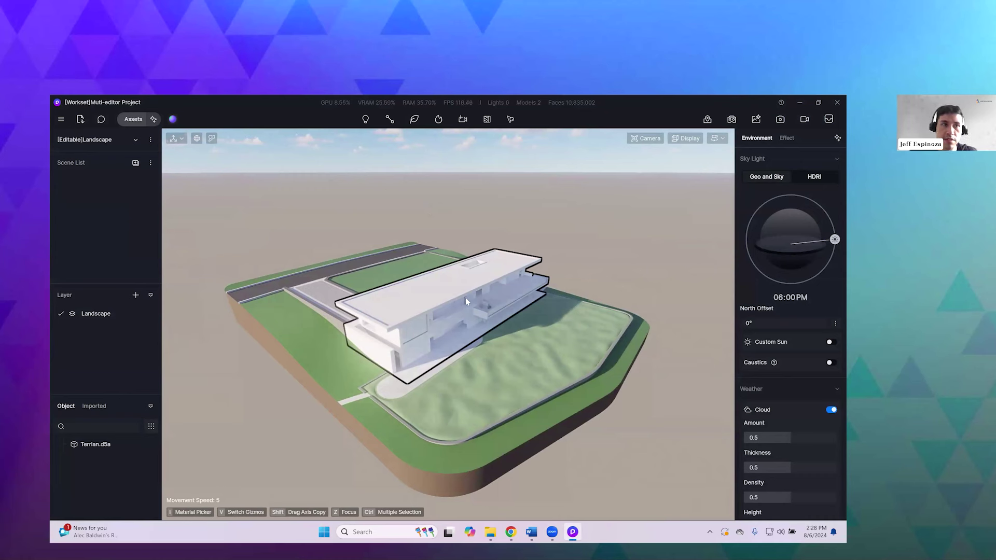
{"action": "left_click", "coordinate": [112, 141]}
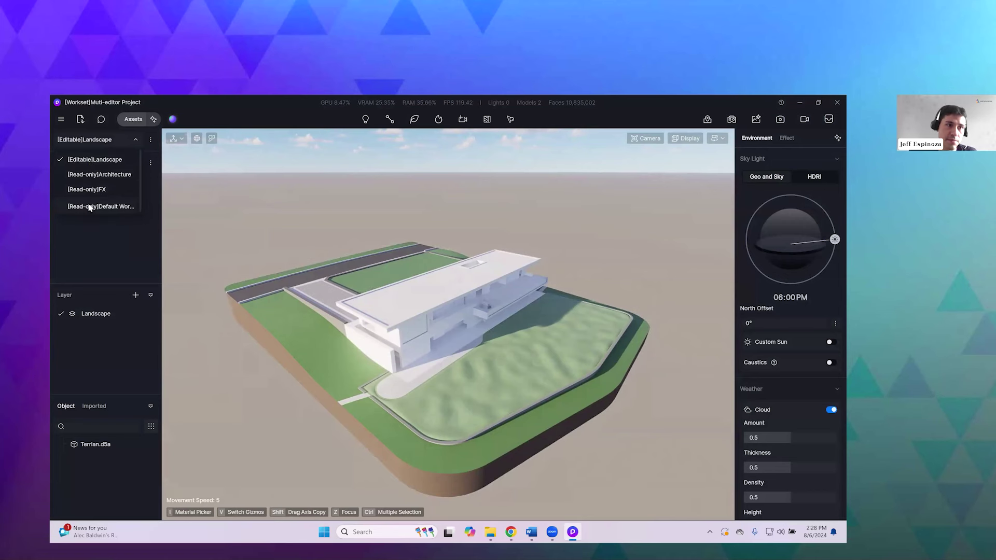
{"action": "left_click", "coordinate": [151, 141]}
{"action": "left_click", "coordinate": [149, 139]}
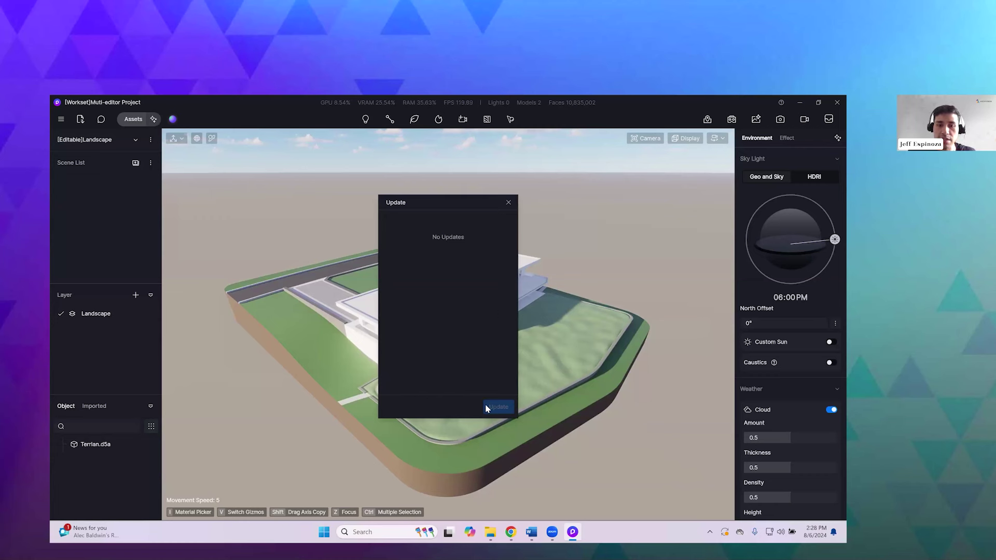
{"action": "left_click_drag", "start_coordinate": [476, 207], "coordinate": [198, 174]}
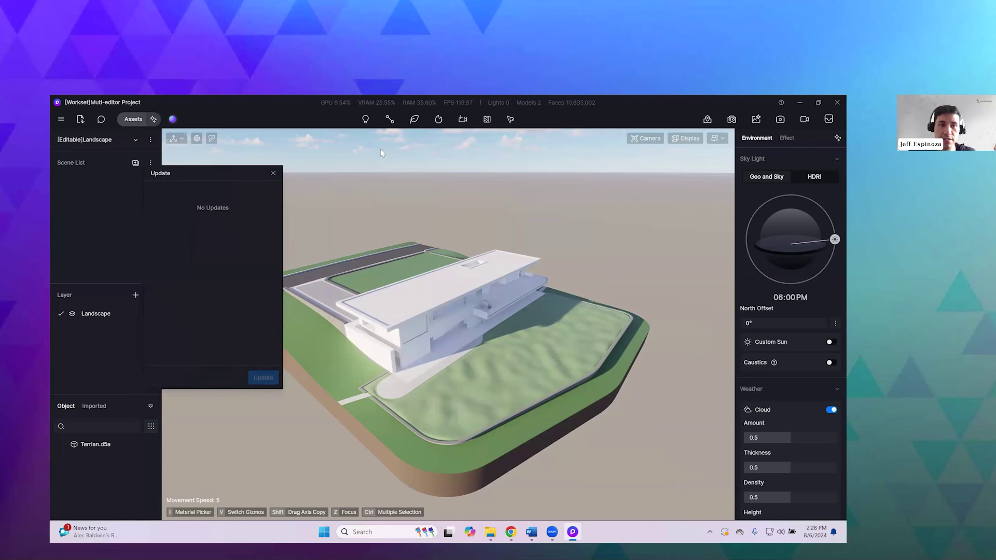
{"action": "left_click", "coordinate": [274, 173]}
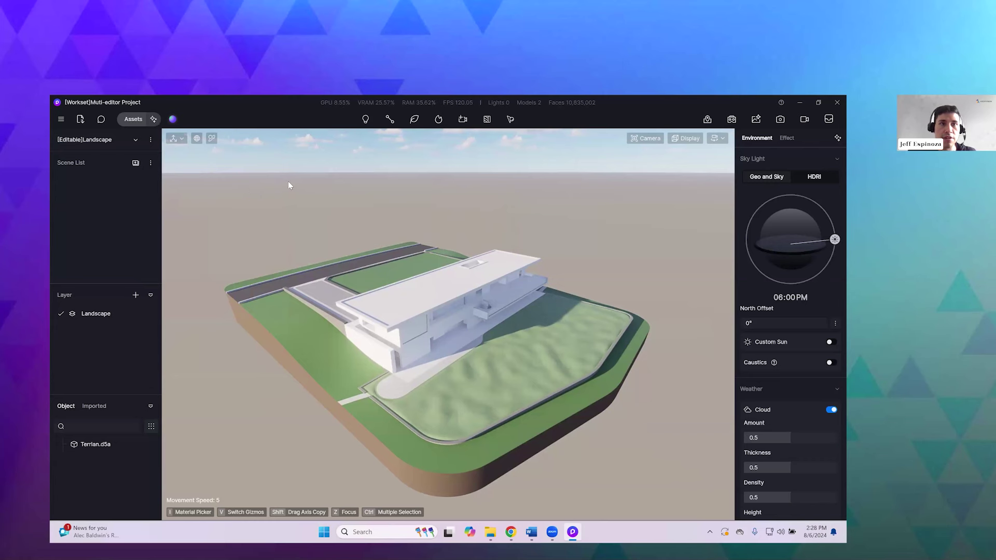
Step: Set up the vegetation brush with the Low poly Quercus rubra 07 tree and close the asset library
{"action": "left_click", "coordinate": [415, 119]}
{"action": "left_click", "coordinate": [417, 138]}
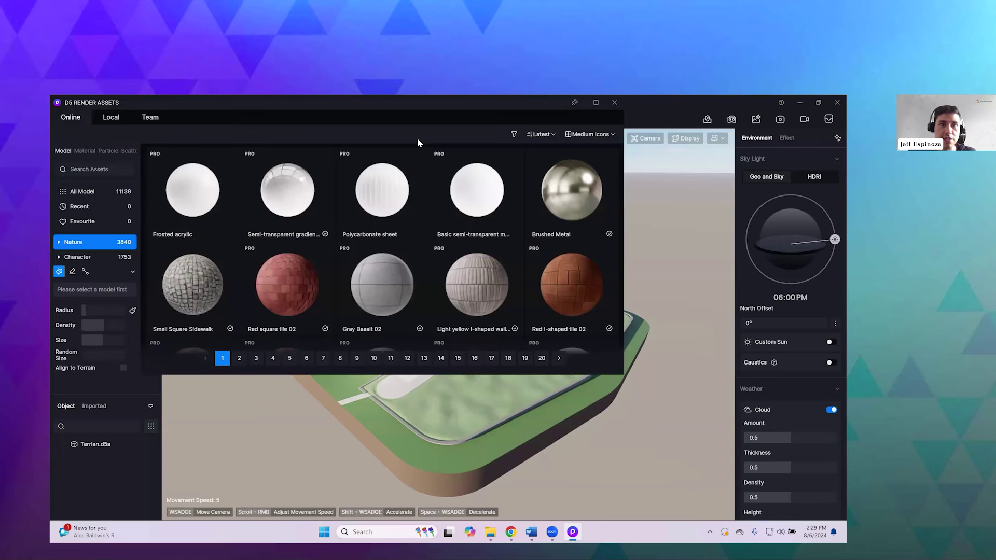
{"action": "left_click", "coordinate": [289, 188]}
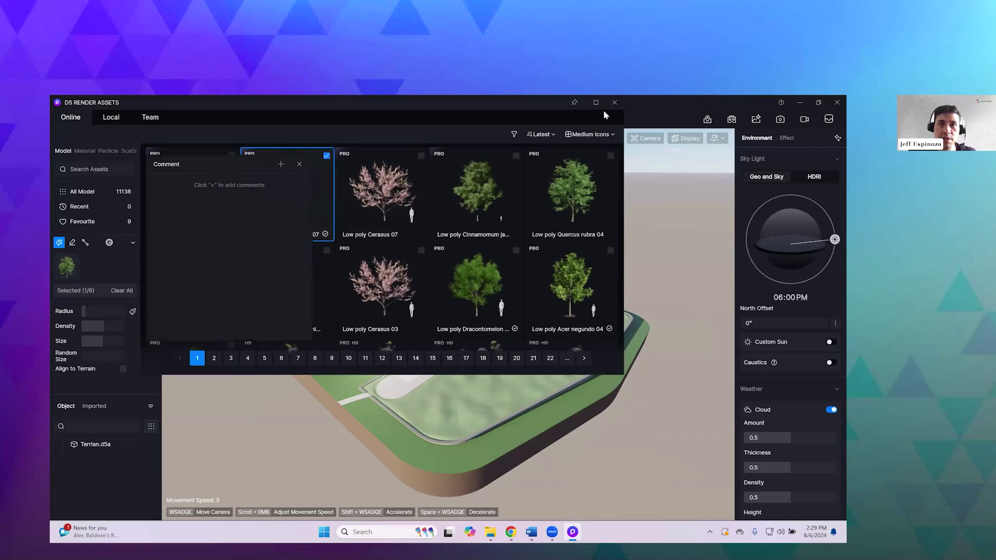
{"action": "left_click_drag", "start_coordinate": [541, 107], "coordinate": [359, 385]}
{"action": "left_click", "coordinate": [300, 162]}
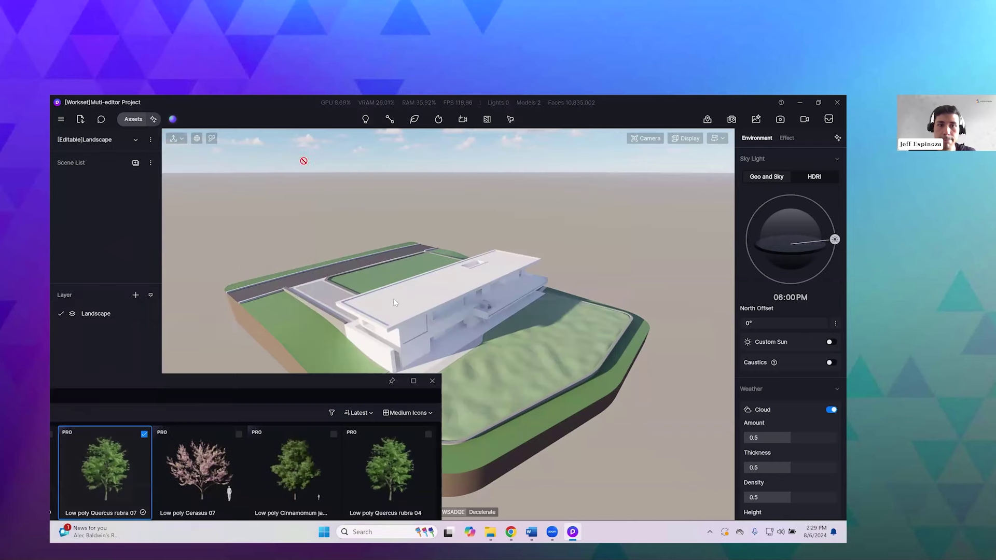
{"action": "left_click", "coordinate": [432, 381]}
Step: Paint trees around the building, and erase the ones along its front lawn and entrance path
{"action": "mouse_move", "coordinate": [602, 303]}
{"action": "left_mouse_down"}
{"action": "mouse_move", "coordinate": [454, 429]}
{"action": "mouse_move", "coordinate": [395, 418]}
{"action": "mouse_move", "coordinate": [324, 342]}
{"action": "mouse_move", "coordinate": [340, 288]}
{"action": "mouse_move", "coordinate": [415, 277]}
{"action": "left_mouse_up"}
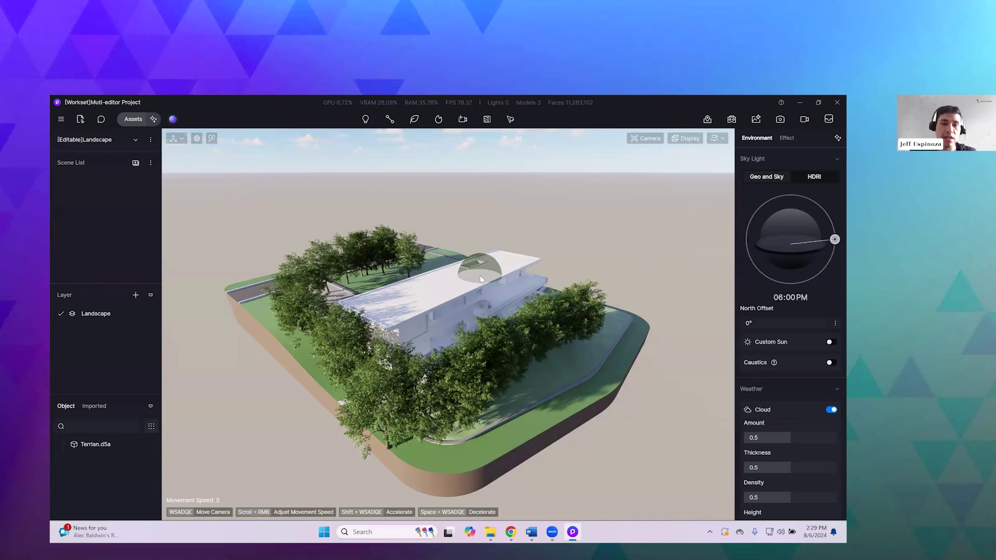
{"action": "left_click", "coordinate": [540, 390]}
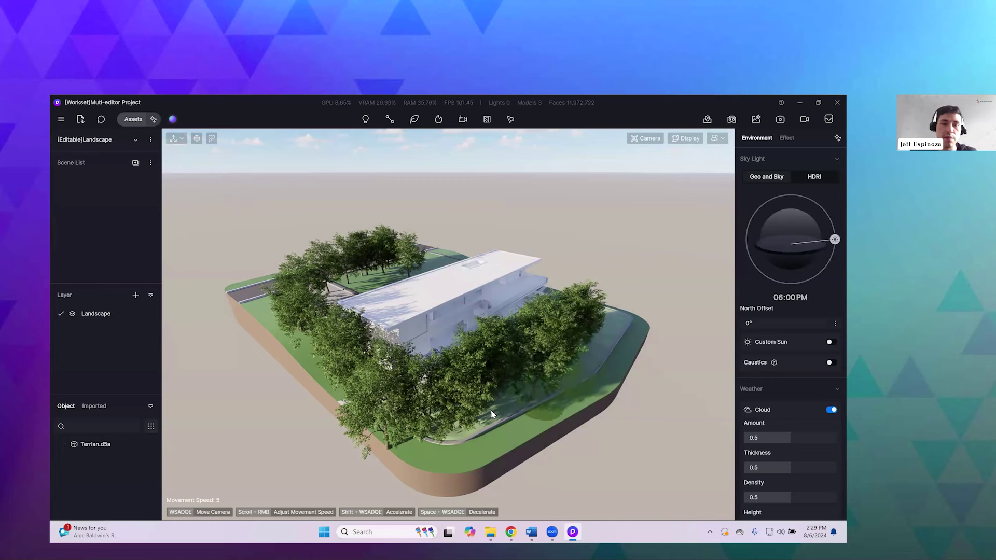
{"action": "mouse_move", "coordinate": [600, 325]}
{"action": "left_mouse_down", "text": "shift"}
{"action": "mouse_move", "coordinate": [509, 385]}
{"action": "mouse_move", "coordinate": [498, 406]}
{"action": "mouse_move", "coordinate": [355, 364]}
{"action": "mouse_move", "coordinate": [403, 428]}
{"action": "mouse_move", "coordinate": [379, 415]}
{"action": "left_mouse_up", "text": "shift"}
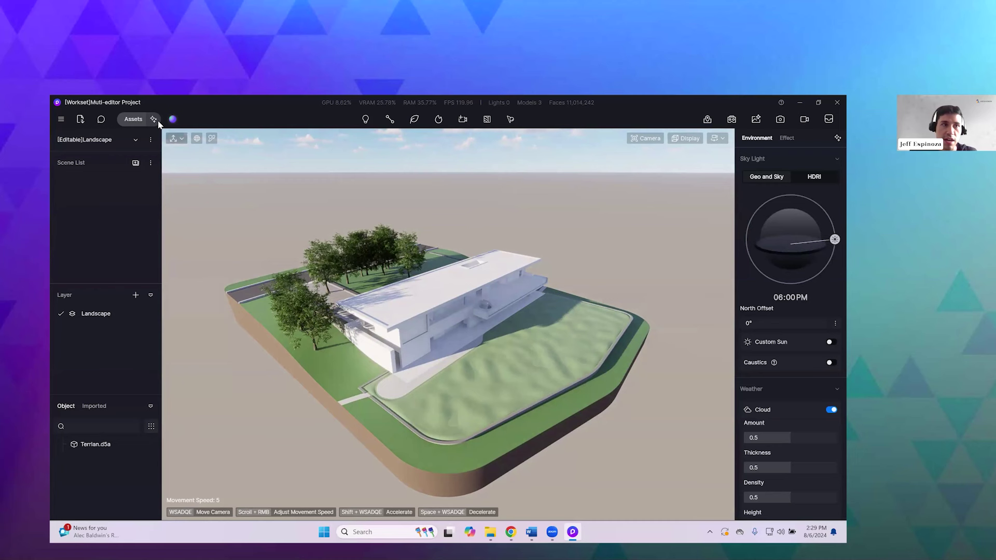
Step: Review the project comments, try out adding a new one, and jump to the scene location of the most recent "Remove Trees" comment
{"action": "left_click", "coordinate": [102, 120]}
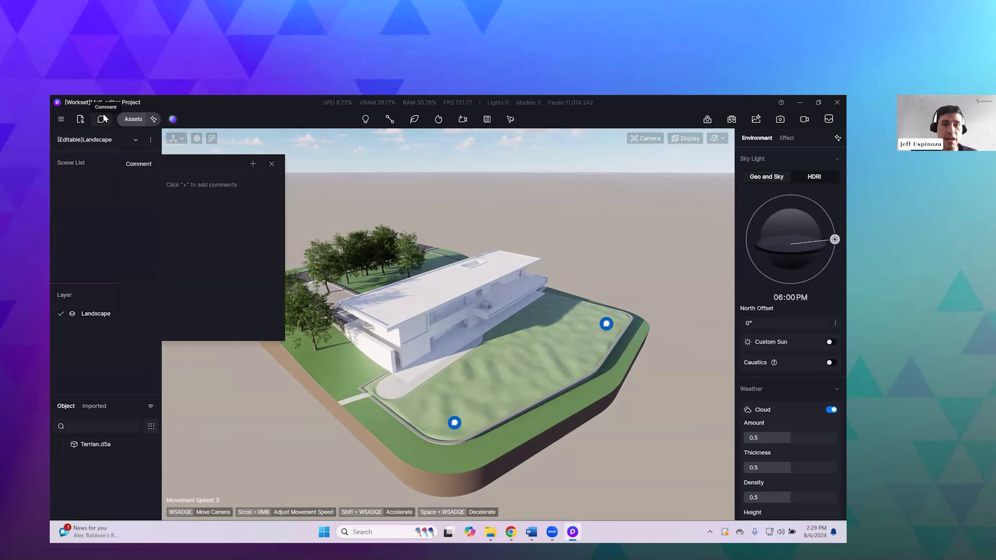
{"action": "left_click", "coordinate": [253, 165]}
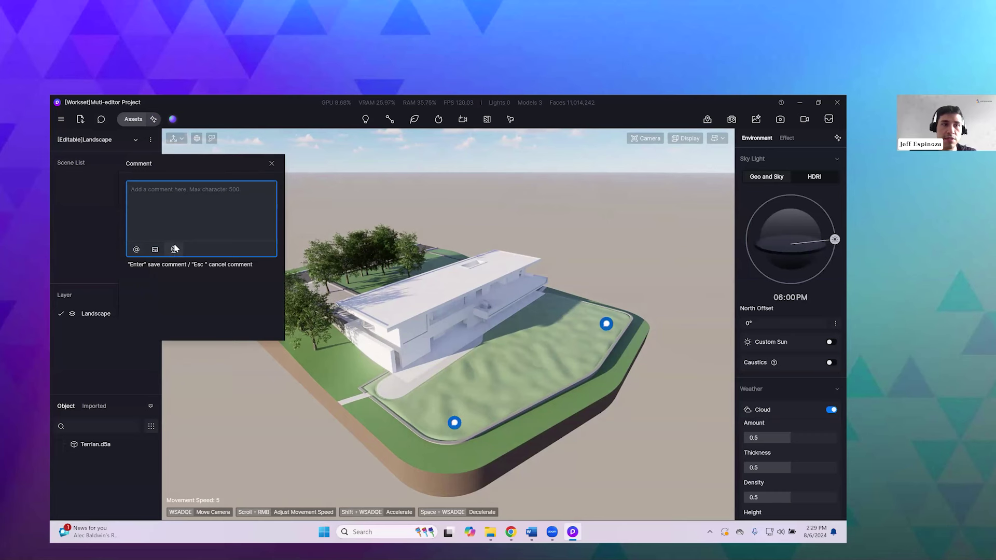
{"action": "key", "text": "Escape"}
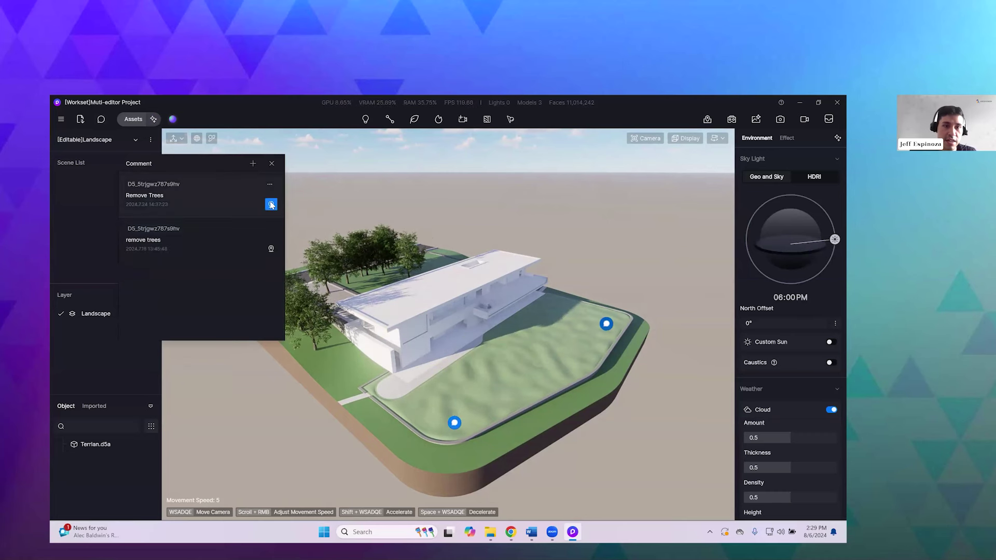
{"action": "left_click", "coordinate": [271, 204]}
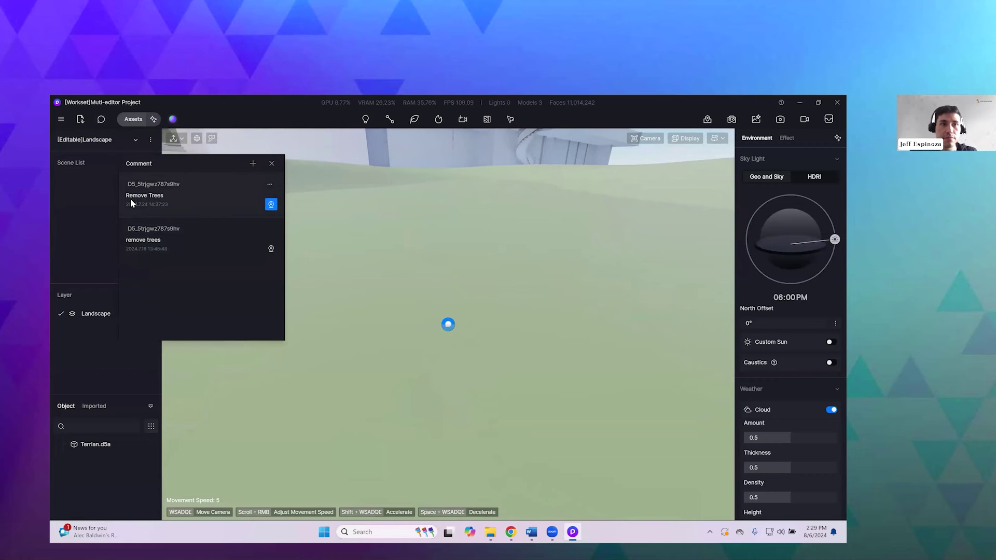
{"action": "left_click", "coordinate": [271, 163]}
Step: Create a virtual tour project and add its first position, framing the building's front corner and lawn
{"action": "middle_click_drag", "start_coordinate": [178, 172], "coordinate": [375, 324]}
{"action": "scroll", "coordinate": [374, 324], "scroll_direction": "down", "scroll_amount": 6}
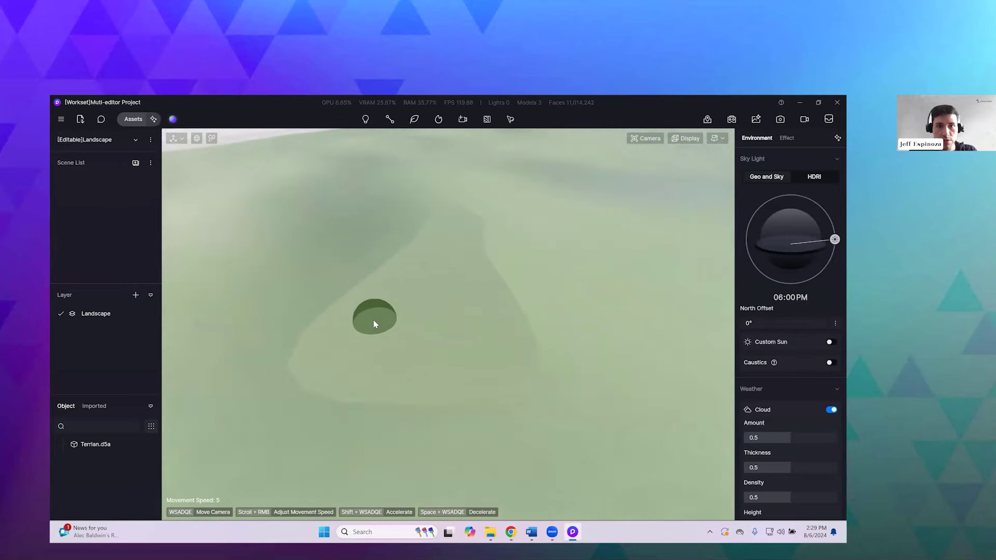
{"action": "right_click_drag", "start_coordinate": [375, 323], "coordinate": [377, 213]}
{"action": "scroll", "coordinate": [383, 315], "scroll_direction": "down", "scroll_amount": 8}
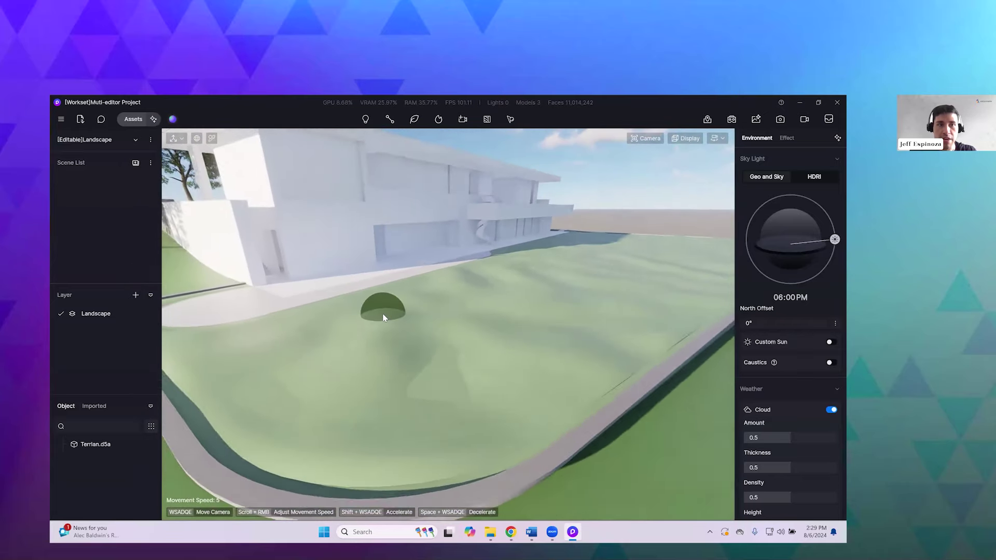
{"action": "right_click_drag", "start_coordinate": [384, 293], "coordinate": [385, 270]}
{"action": "scroll", "coordinate": [384, 270], "scroll_direction": "down", "scroll_amount": 5}
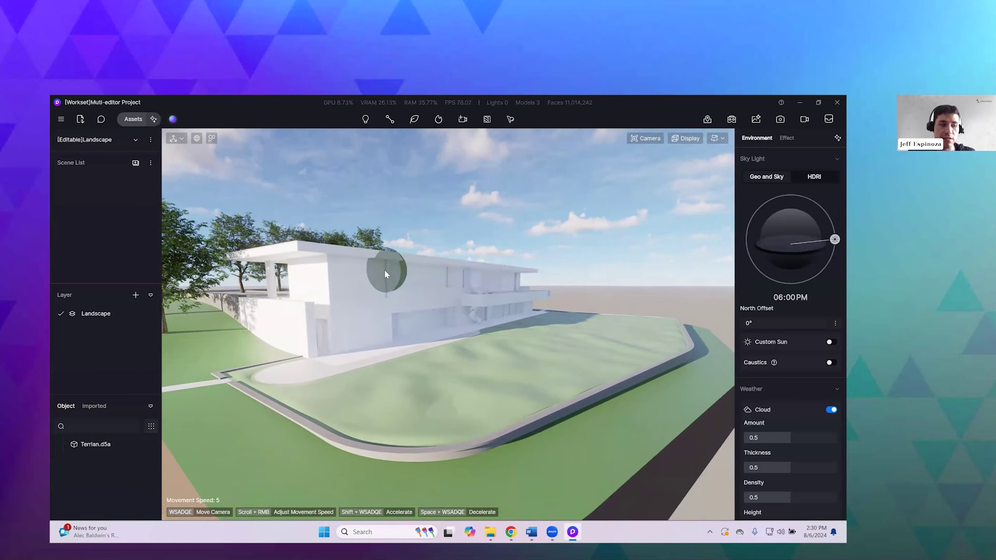
{"action": "left_click", "coordinate": [707, 119]}
{"action": "left_click", "coordinate": [833, 157]}
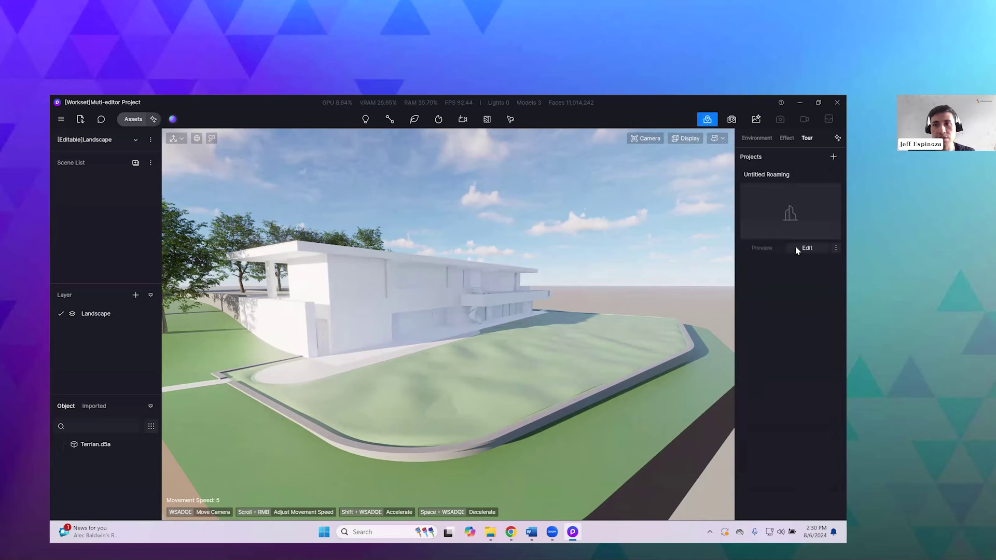
{"action": "left_click", "coordinate": [806, 248]}
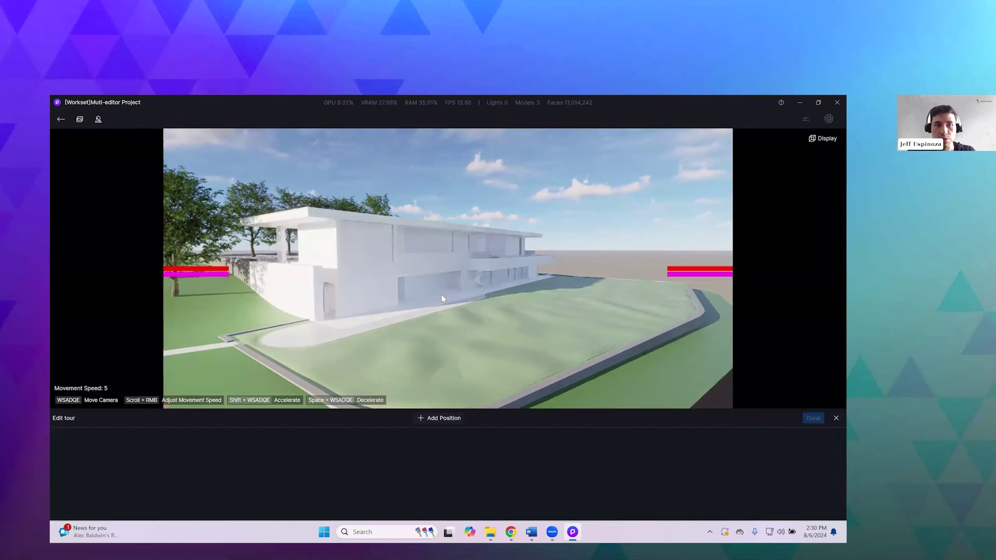
{"action": "left_click", "coordinate": [426, 418]}
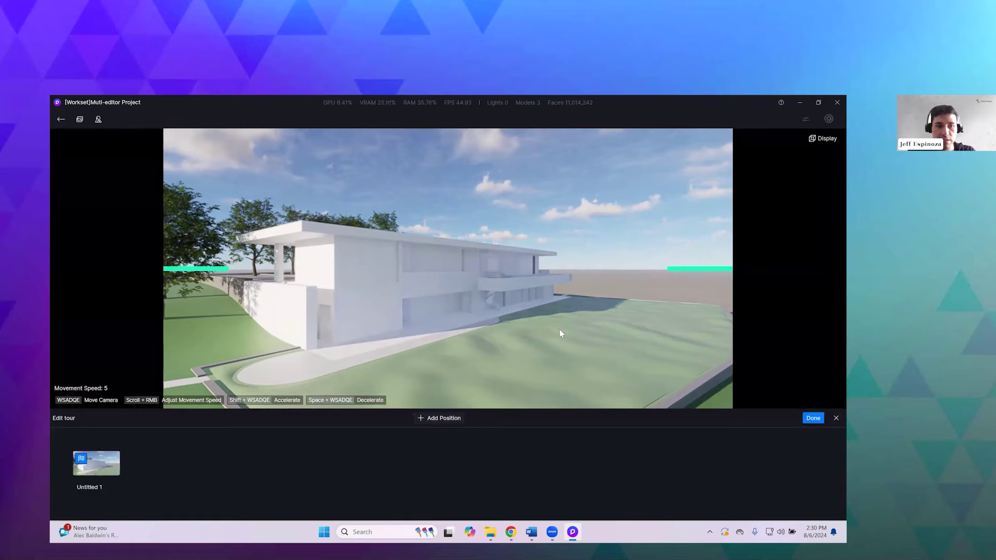
Step: Add a second tour position facing the building's long facade straight across the lawn
{"action": "key", "text": "d"}
{"action": "right_click_drag", "start_coordinate": [545, 330], "coordinate": [387, 336]}
{"action": "right_click_drag", "start_coordinate": [528, 297], "coordinate": [367, 303]}
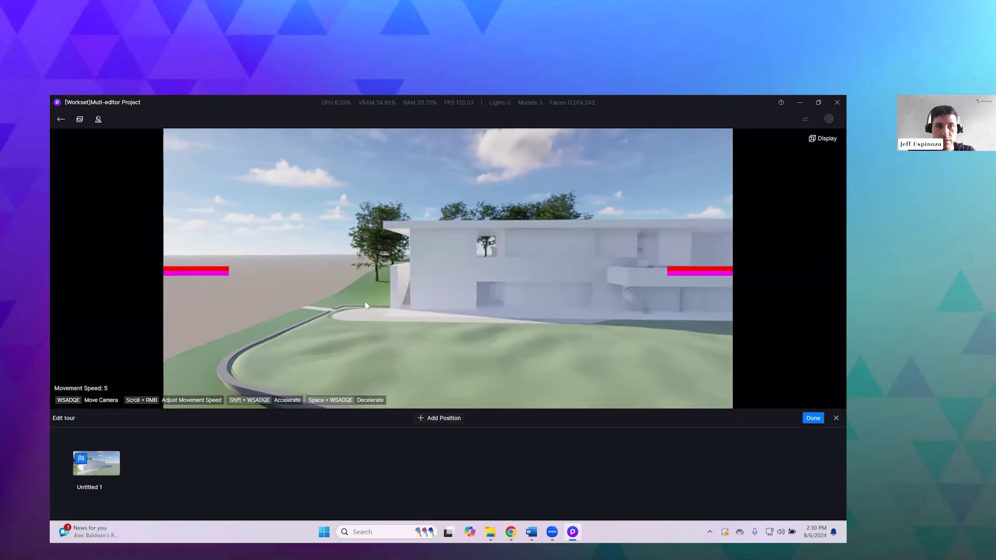
{"action": "key", "text": "d"}
{"action": "right_click_drag", "start_coordinate": [466, 302], "coordinate": [477, 281]}
{"action": "left_click", "coordinate": [443, 423]}
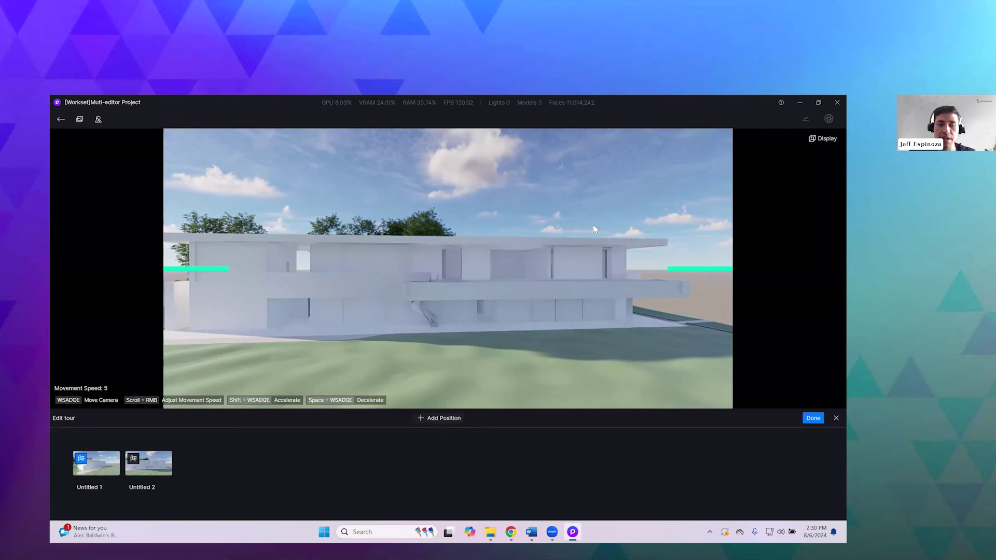
Step: Switch to Chrome and open the sample virtual tour on the D5 Showreel page
{"action": "mouse_move", "coordinate": [511, 532]}
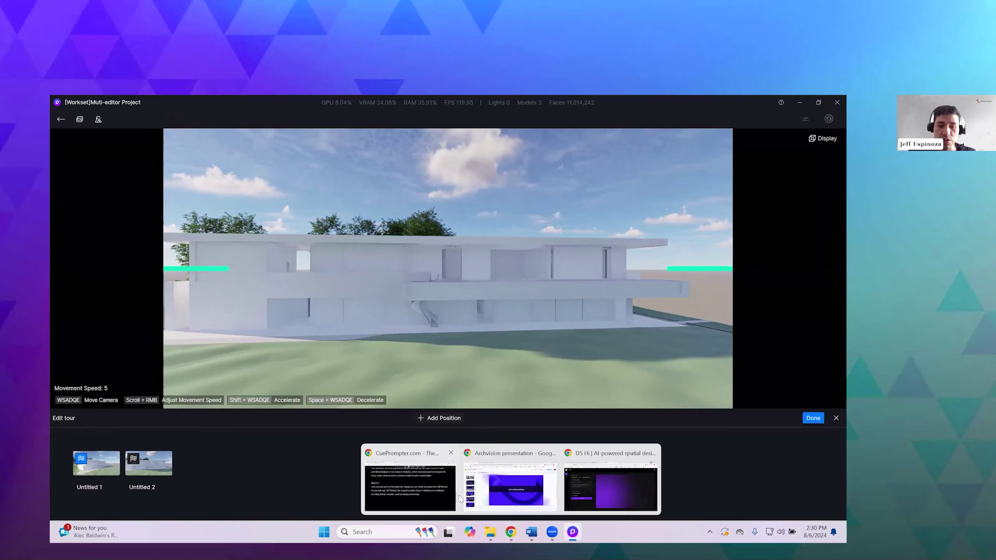
{"action": "left_click", "coordinate": [510, 482]}
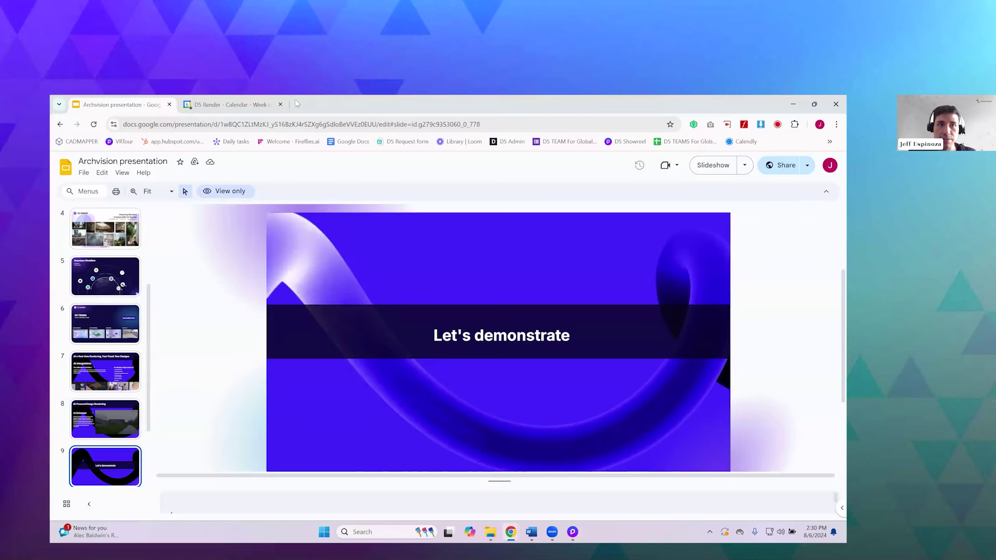
{"action": "mouse_move", "coordinate": [511, 532]}
{"action": "left_click", "coordinate": [602, 488]}
{"action": "left_click", "coordinate": [234, 102]}
{"action": "left_click", "coordinate": [377, 102]}
Step: Look around the elevated walkway at Position 1 of the sample tour and move on to Position 2
{"action": "left_click", "coordinate": [254, 125]}
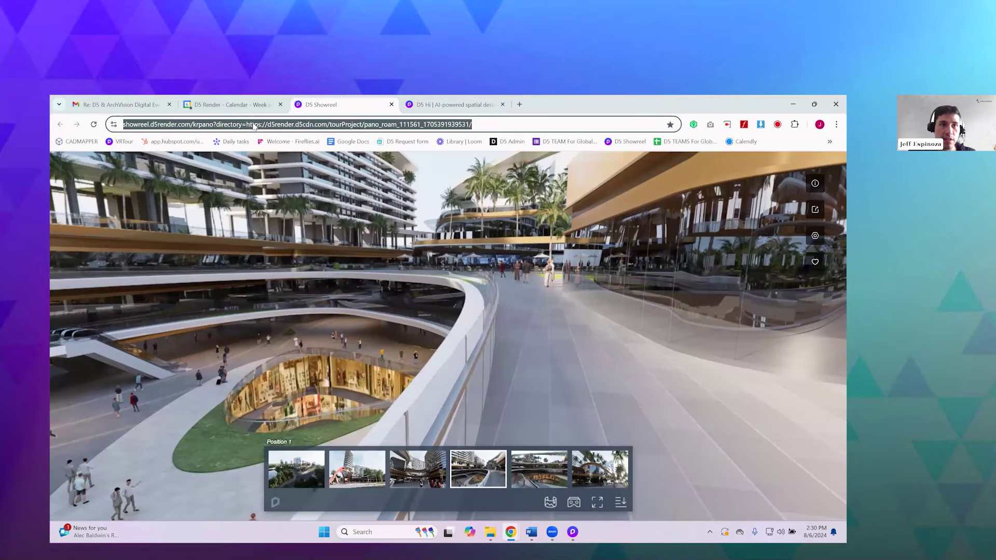
{"action": "left_click_drag", "start_coordinate": [672, 317], "coordinate": [579, 316]}
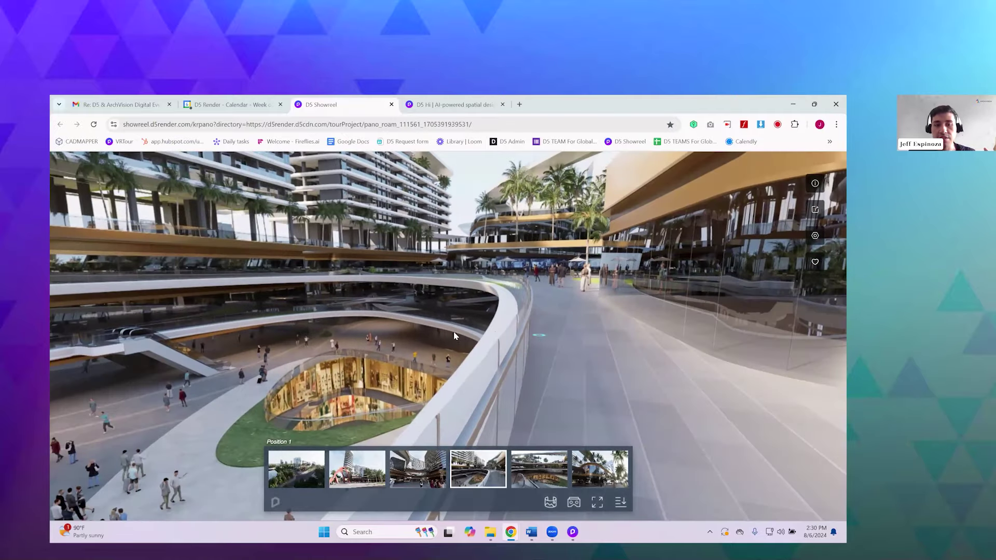
{"action": "left_click", "coordinate": [217, 445]}
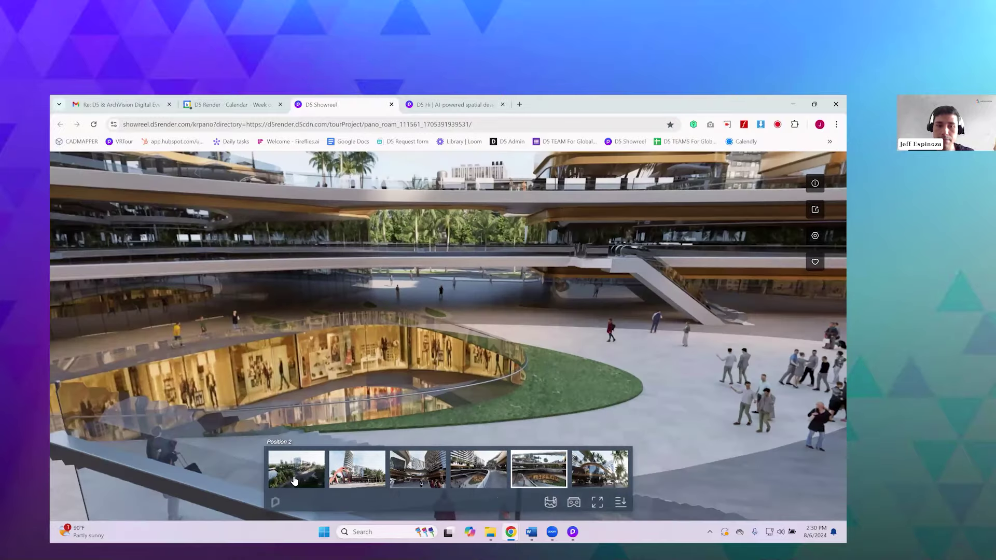
Step: Go to the Bird View2 panorama and look around the river, bridge and curved tower
{"action": "left_click", "coordinate": [294, 481]}
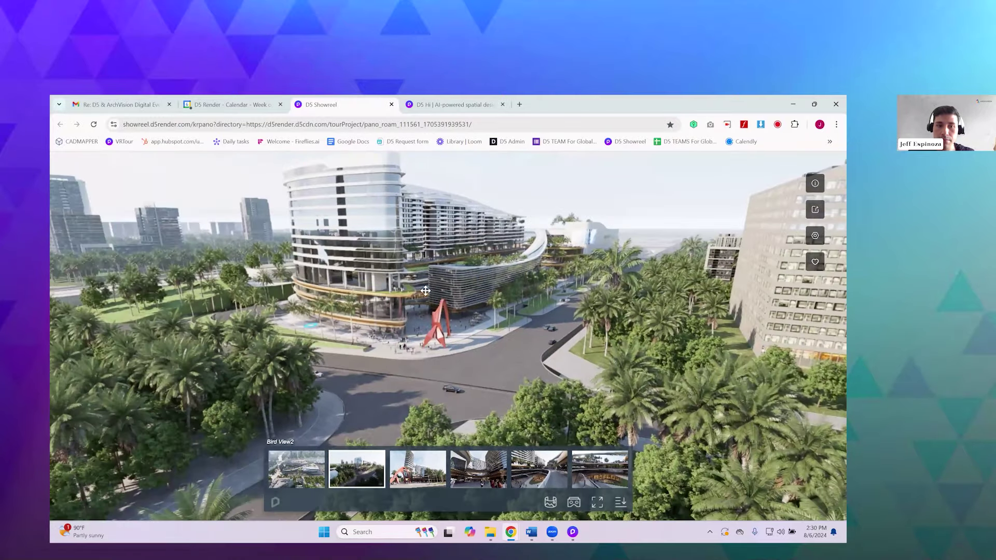
{"action": "left_click_drag", "start_coordinate": [425, 290], "coordinate": [608, 243]}
{"action": "left_click_drag", "start_coordinate": [342, 311], "coordinate": [612, 319]}
{"action": "mouse_move", "coordinate": [315, 324]}
{"action": "left_mouse_down"}
{"action": "mouse_move", "coordinate": [569, 338]}
{"action": "mouse_move", "coordinate": [274, 316]}
{"action": "left_mouse_up"}
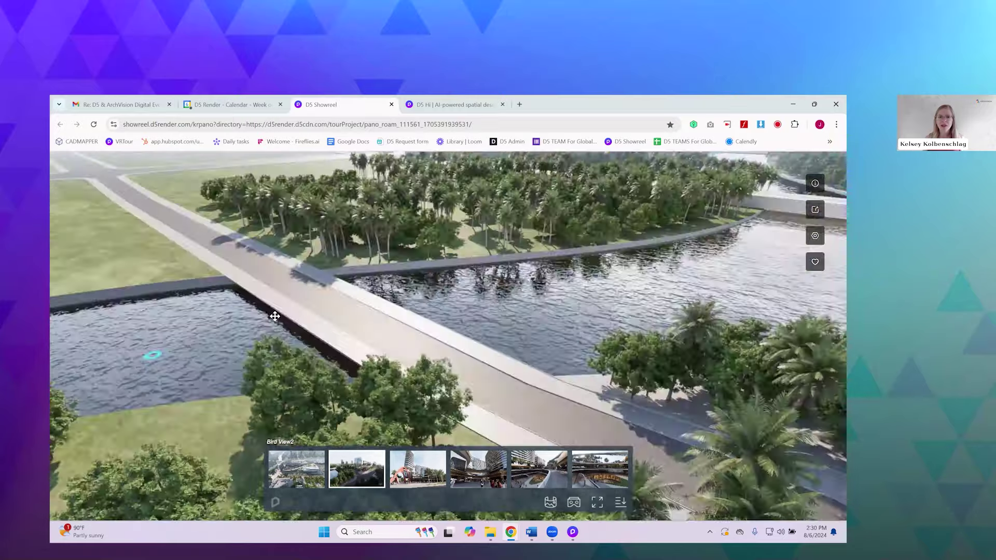
{"action": "left_click_drag", "start_coordinate": [540, 312], "coordinate": [318, 292]}
{"action": "mouse_move", "coordinate": [596, 332]}
{"action": "left_mouse_down"}
{"action": "mouse_move", "coordinate": [380, 367]}
{"action": "mouse_move", "coordinate": [592, 342]}
{"action": "mouse_move", "coordinate": [551, 329]}
{"action": "mouse_move", "coordinate": [581, 363]}
{"action": "mouse_move", "coordinate": [534, 400]}
{"action": "mouse_move", "coordinate": [353, 499]}
{"action": "left_mouse_up"}
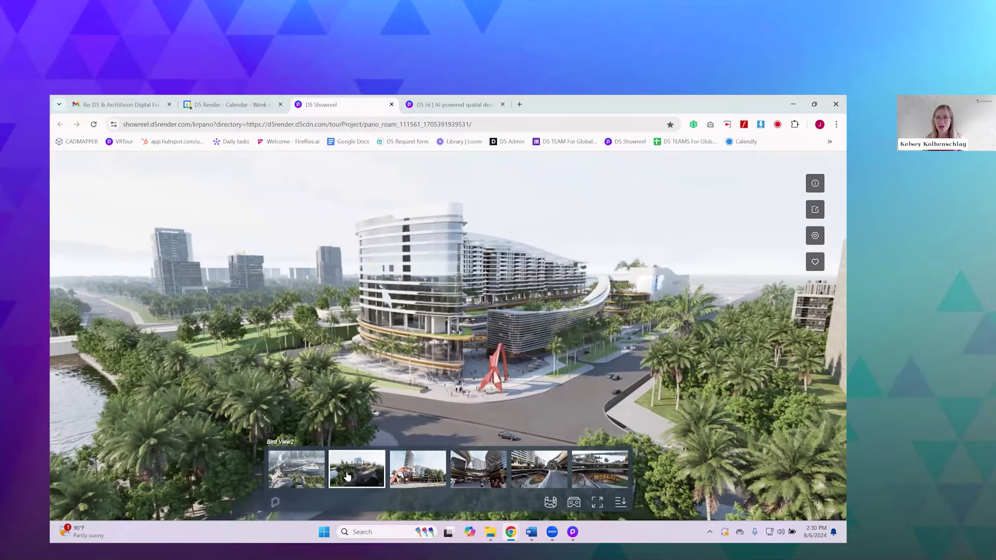
Step: Go to the Bird View panorama and look down over the whole curved complex
{"action": "left_click", "coordinate": [292, 472]}
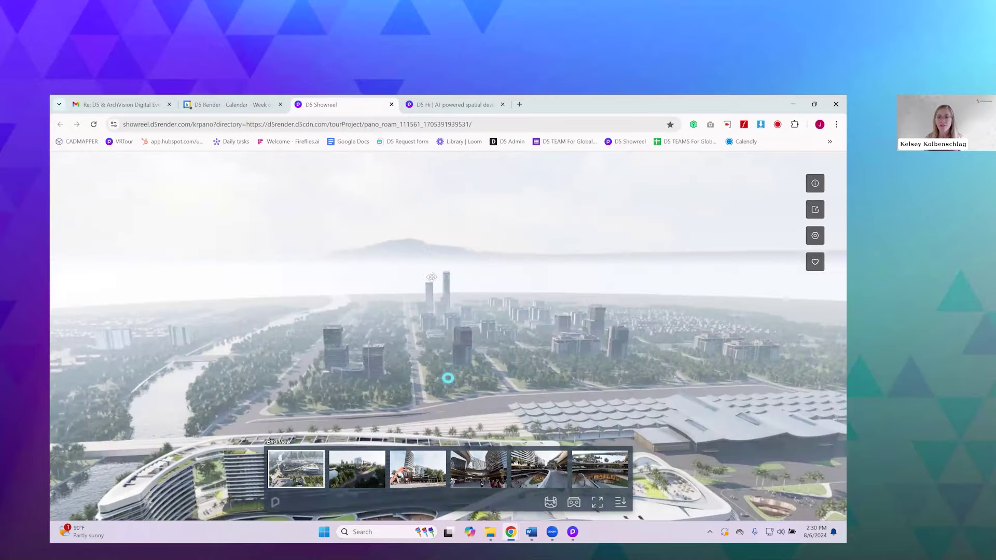
{"action": "left_click_drag", "start_coordinate": [432, 277], "coordinate": [456, 218]}
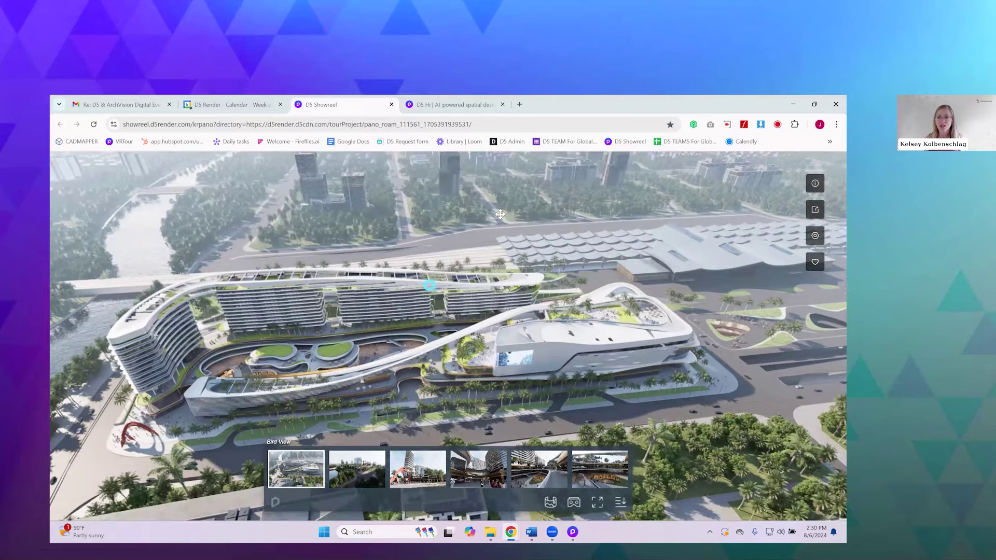
{"action": "left_click_drag", "start_coordinate": [431, 286], "coordinate": [501, 216]}
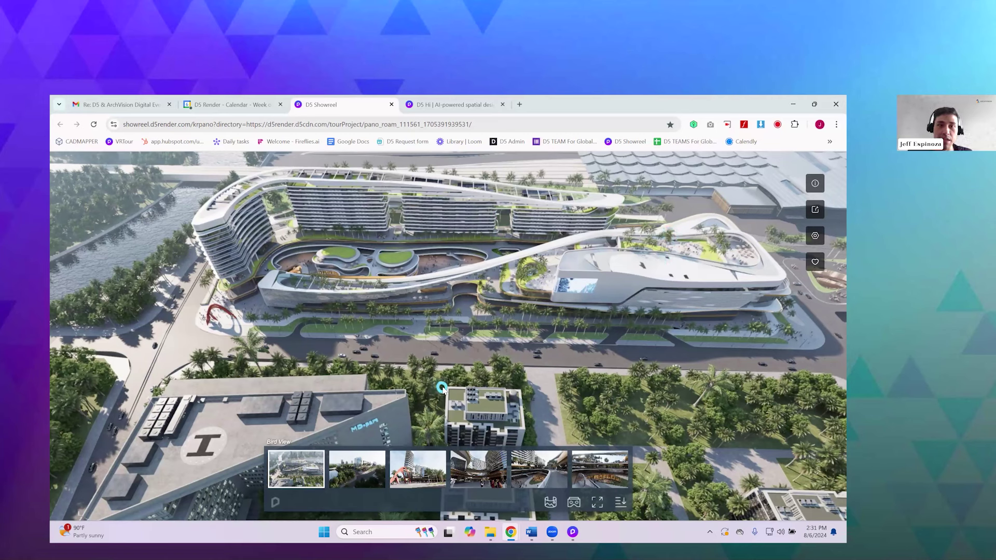
Step: Switch to the Archvision presentation, start the slideshow at the "Let's demonstrate" slide, and advance to the Q&A Session slide
{"action": "mouse_move", "coordinate": [511, 531]}
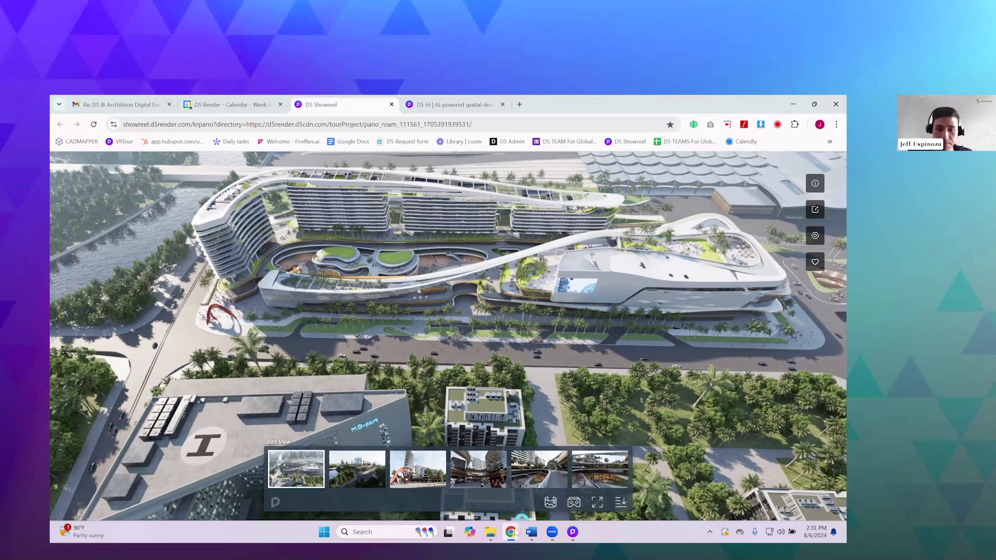
{"action": "left_click", "coordinate": [516, 496]}
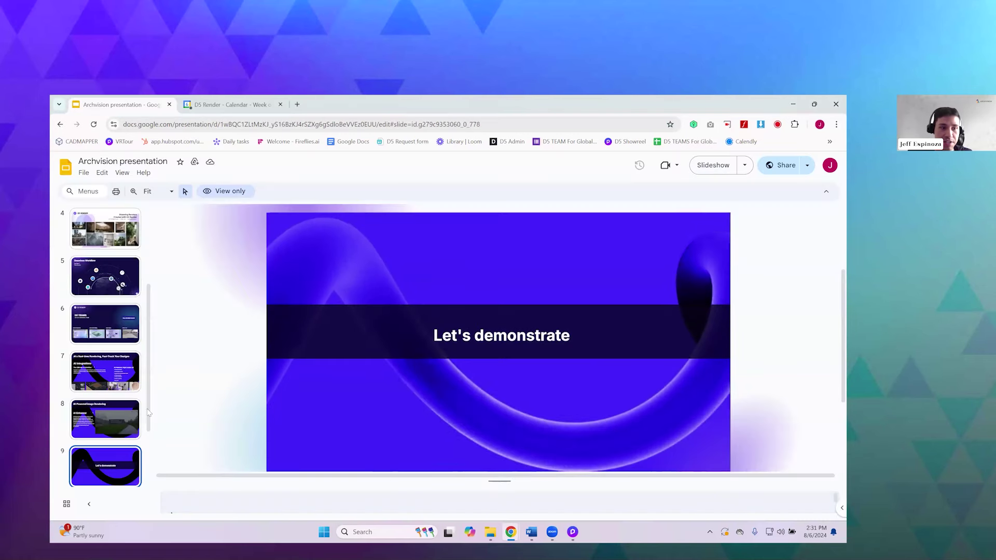
{"action": "left_click", "coordinate": [712, 164]}
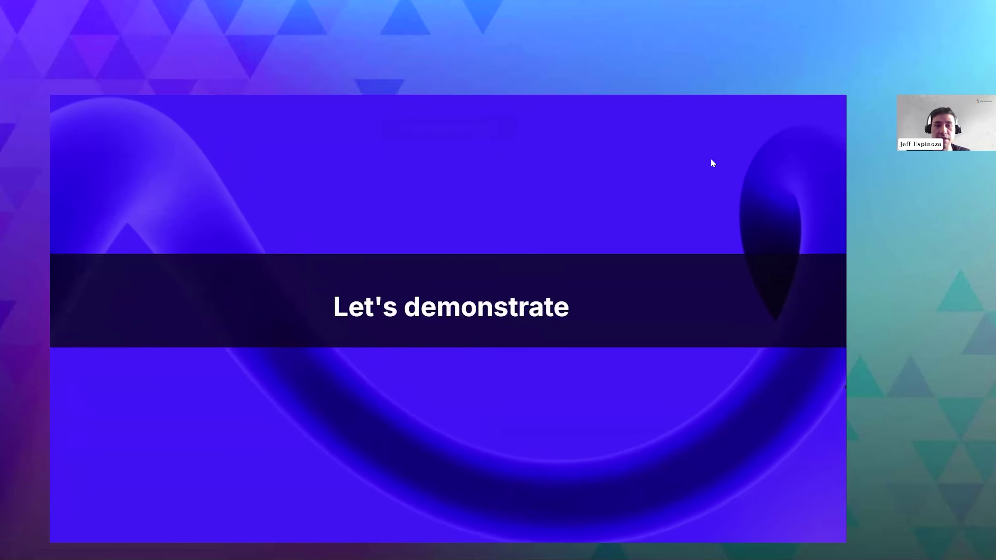
{"action": "left_click", "coordinate": [641, 253]}
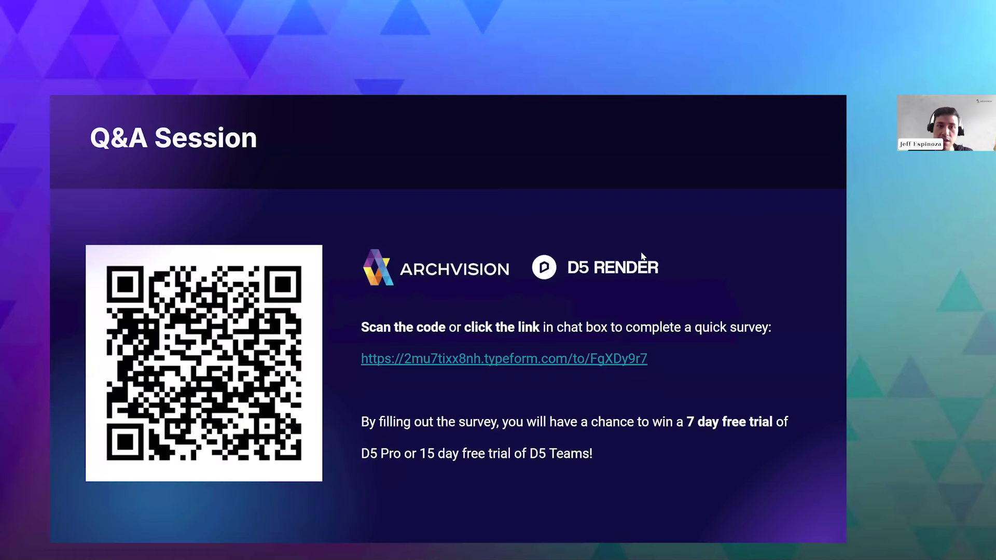